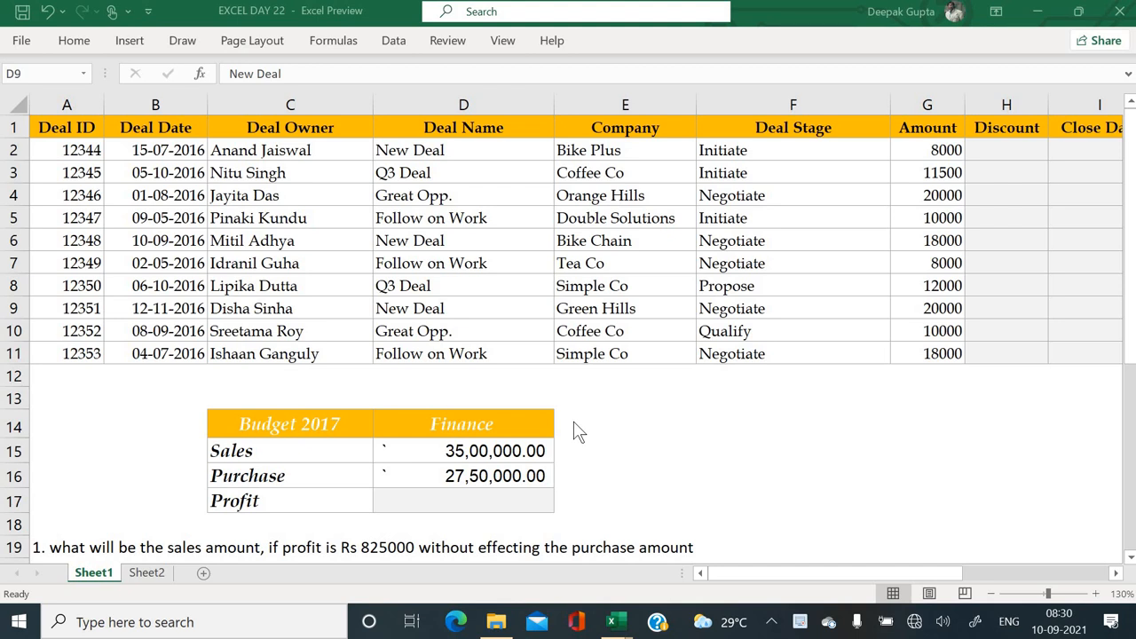
Step: Look over the deal table's columns from Deal ID to Close Date and the discount slab table beside it
left_click(75, 133)
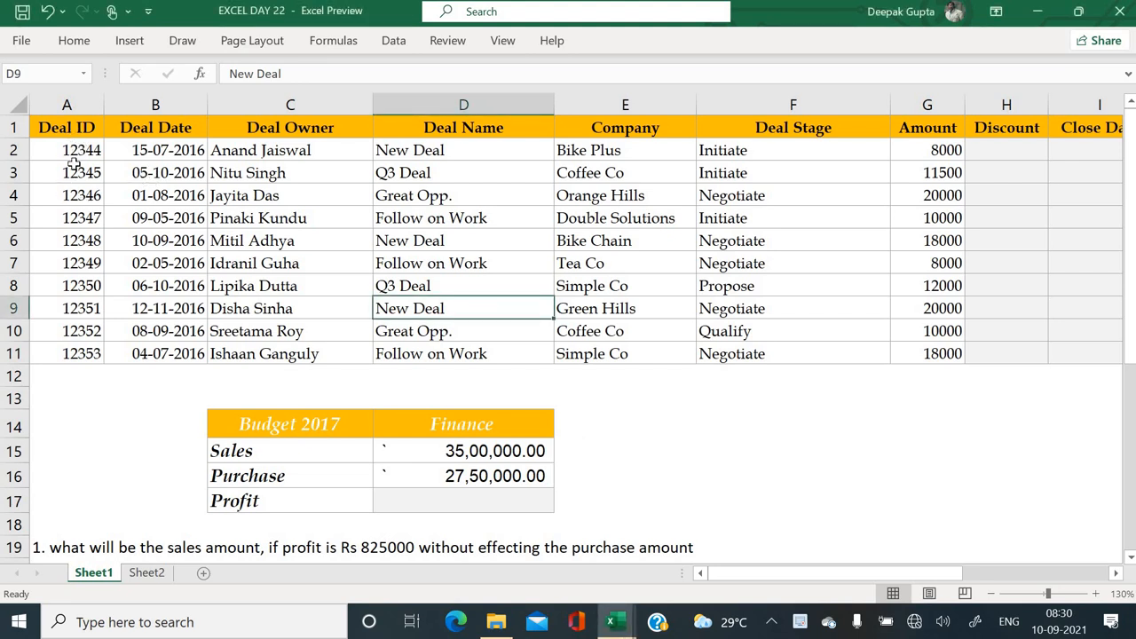
left_click(73, 169)
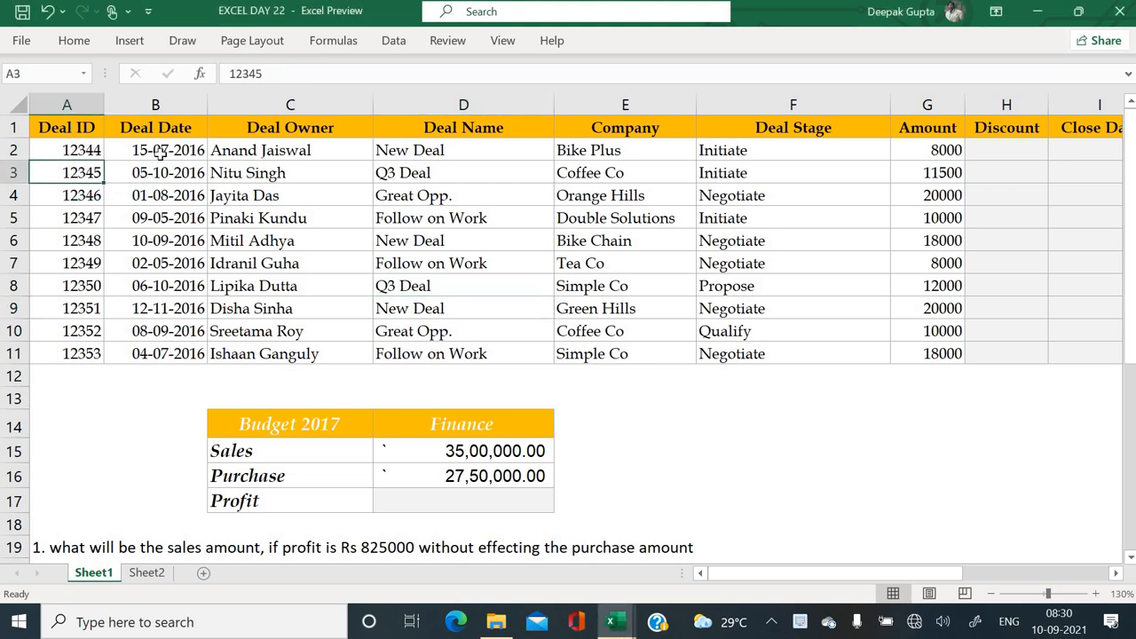
left_click(308, 153)
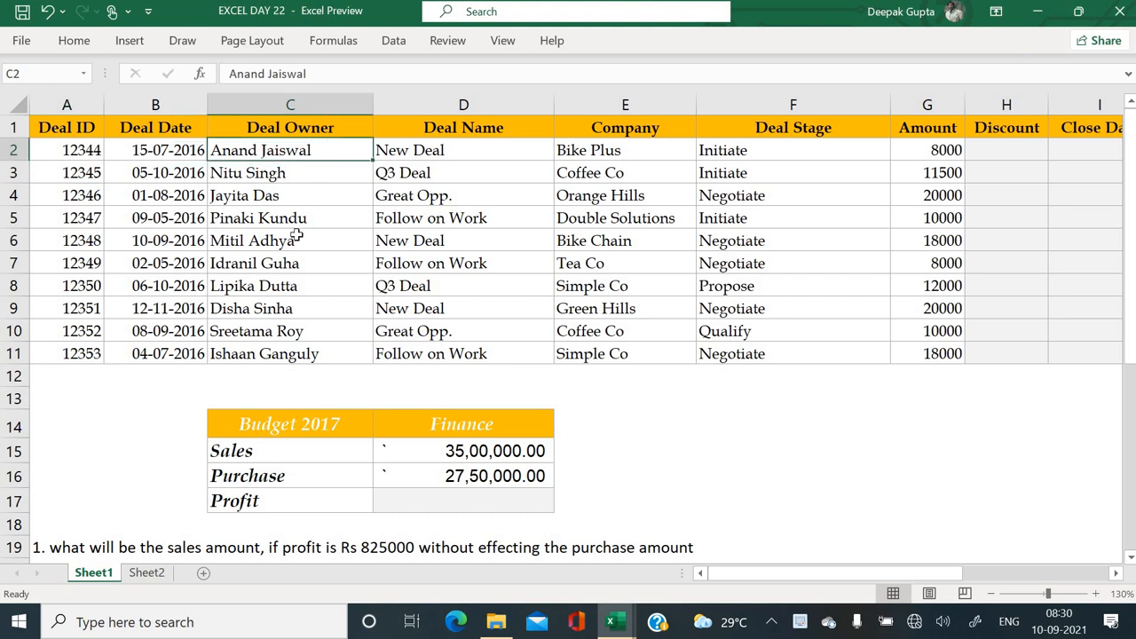
left_click(465, 144)
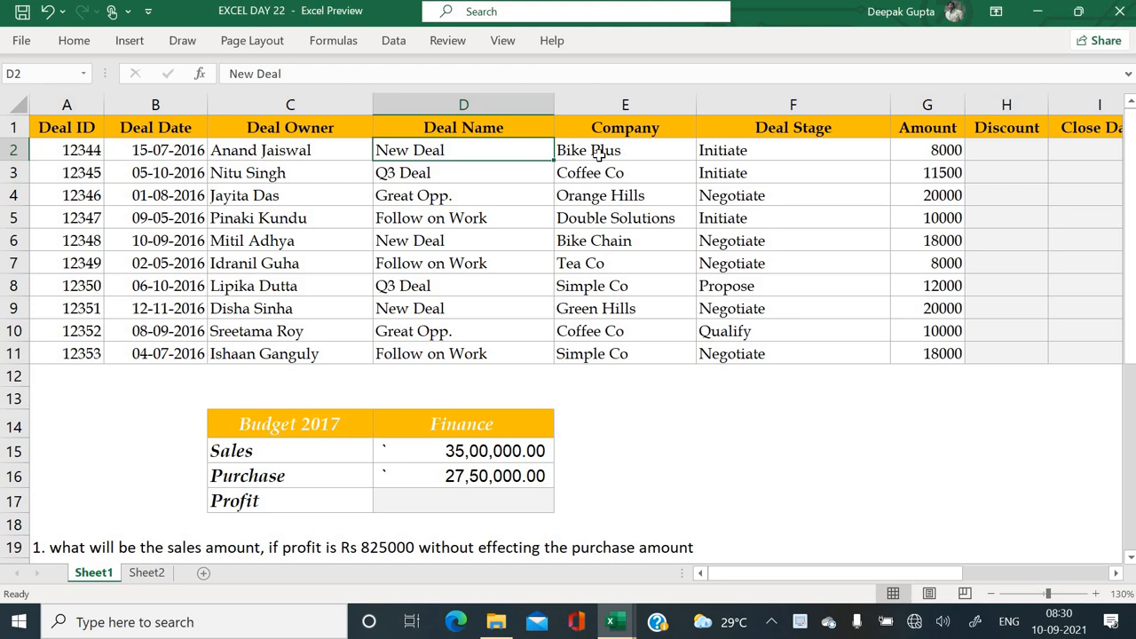
left_click(627, 151)
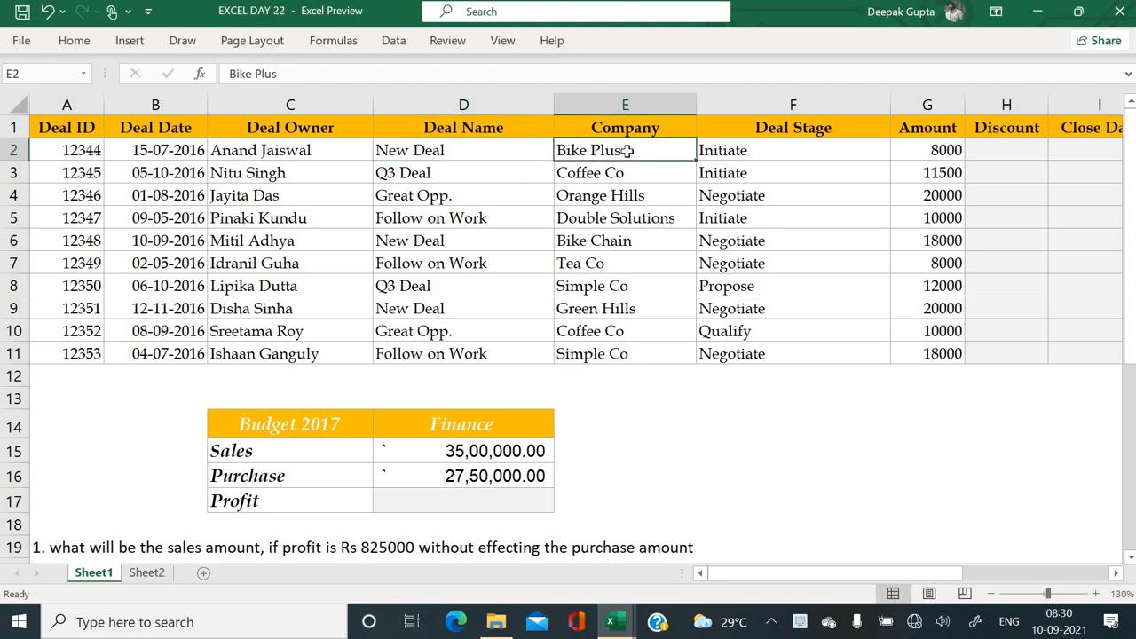
left_click(773, 151)
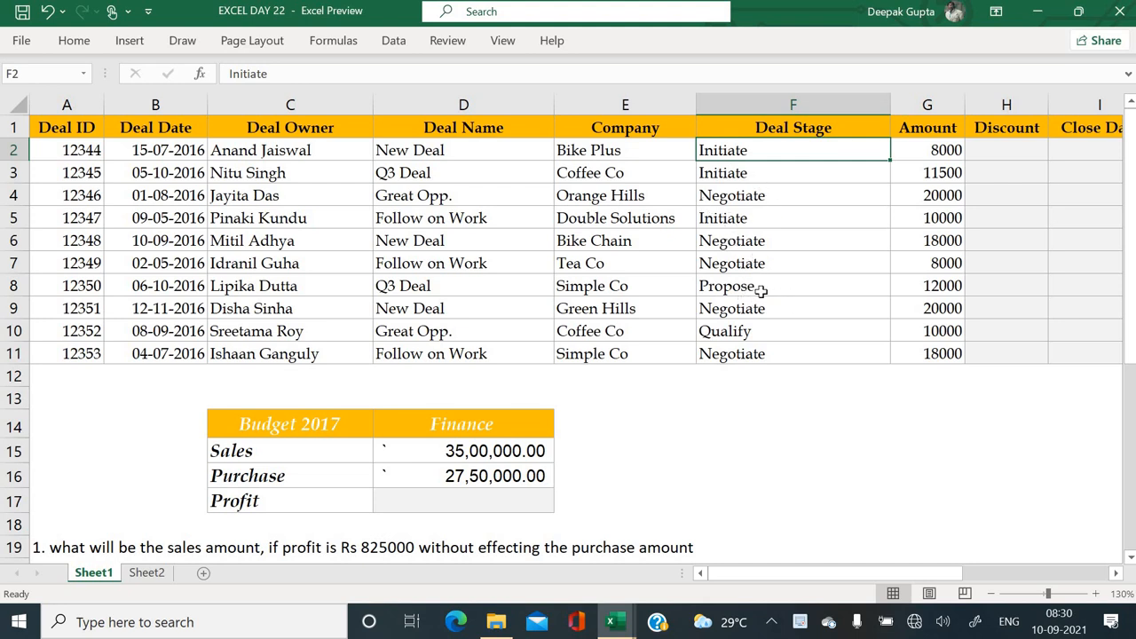
left_click(733, 194)
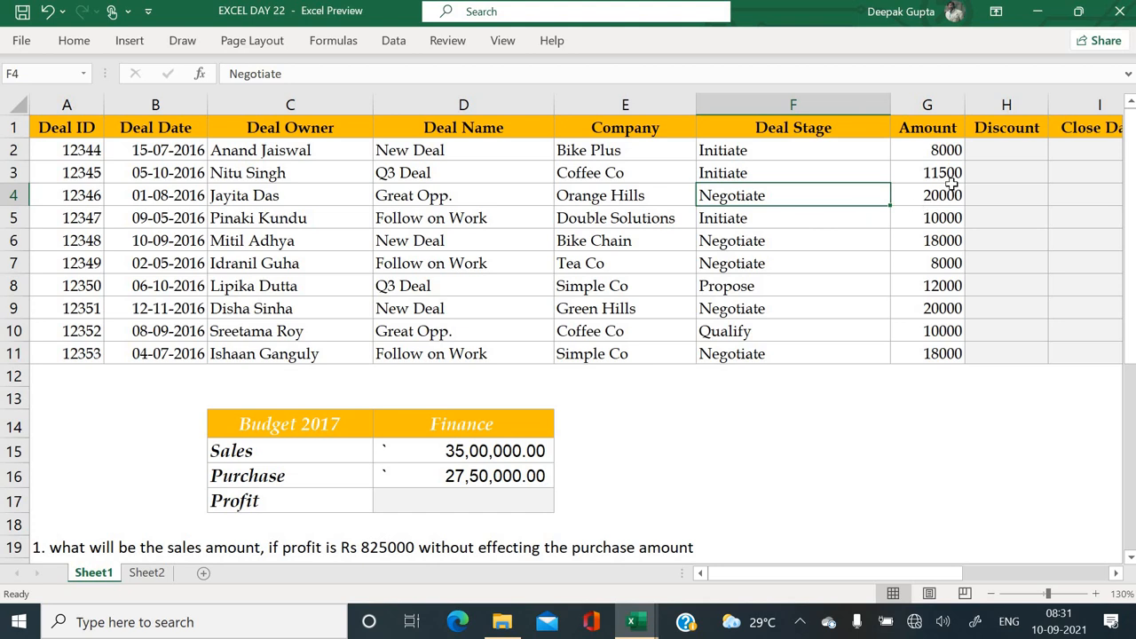
left_click(944, 150)
key("Right")
key("Right")
key("Right")
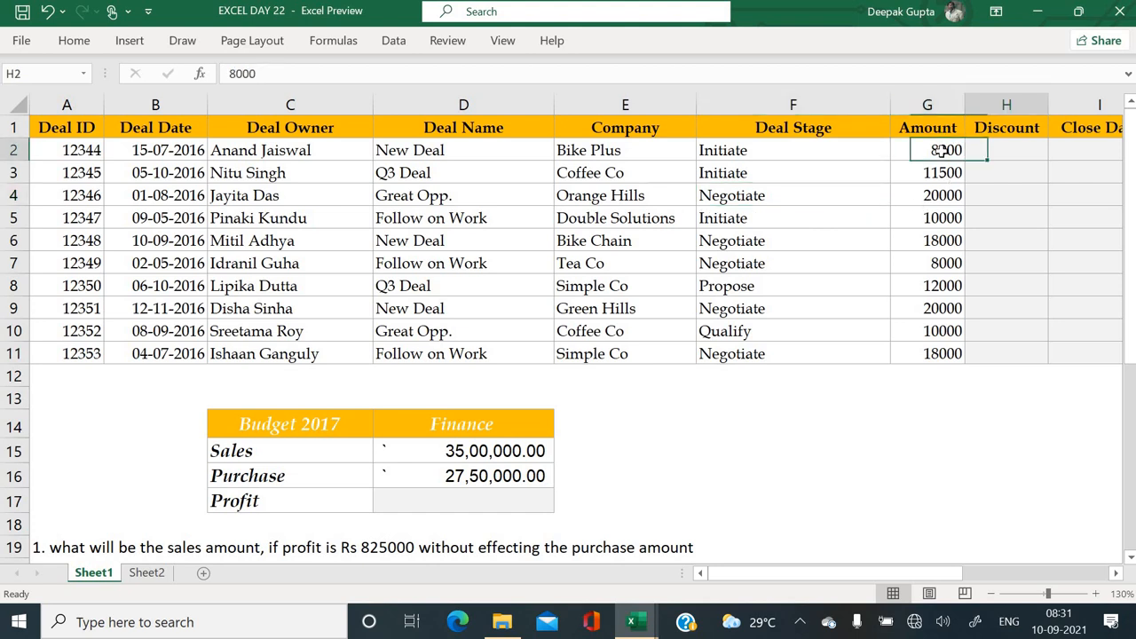
key("Right")
key("Right")
key("Right")
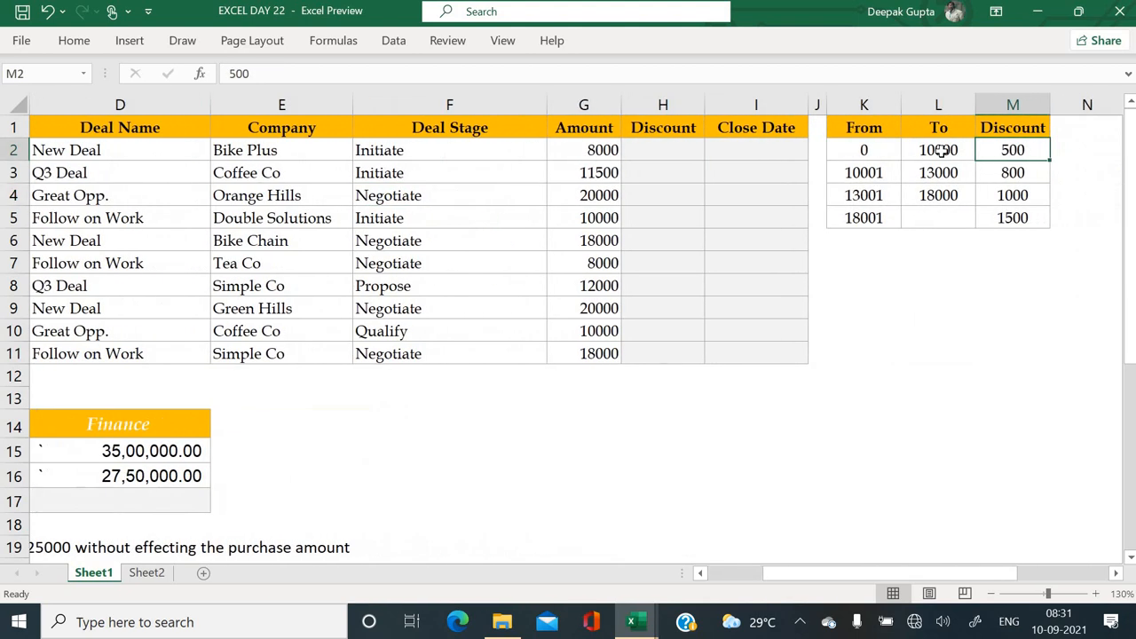
Step: Go through the Budget 2017 table below the deals, covering its Sales, Purchase and empty Profit rows
key("Left")
key("Left")
key("Left")
key("Left")
key("Left")
key("Left")
key("Left")
key("Left")
key("Left")
key("Left")
key("Left")
key("Left")
key("Down")
key("Down")
key("Down")
key("Down")
key("Down")
key("Down")
key("Down")
key("Down")
key("Down")
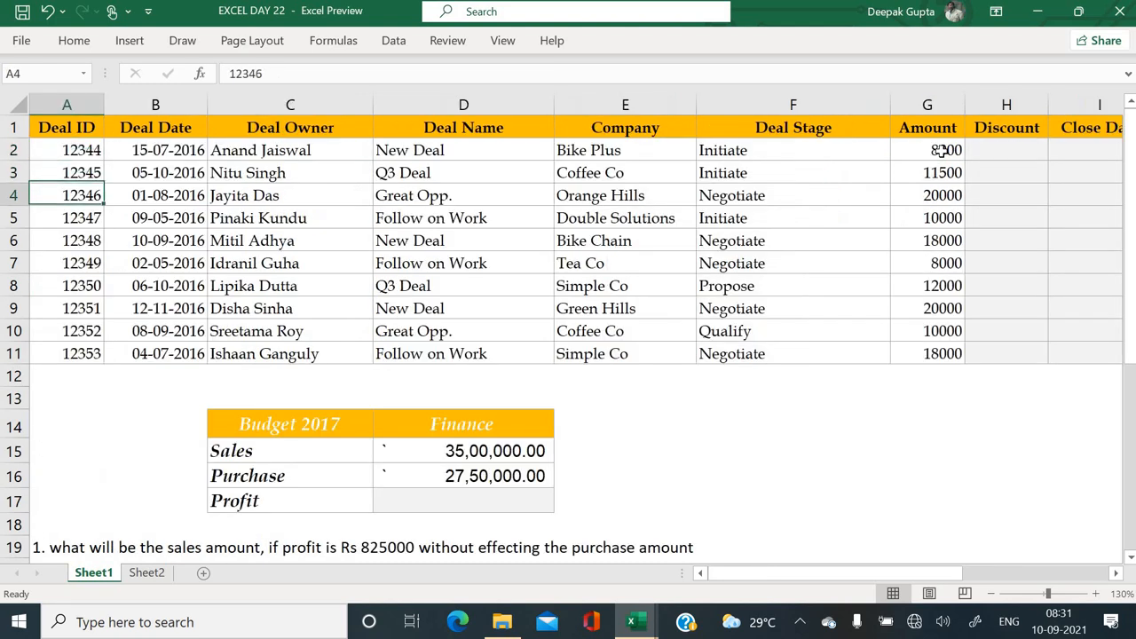
key("Right")
key("Right")
key("Right")
key("Down")
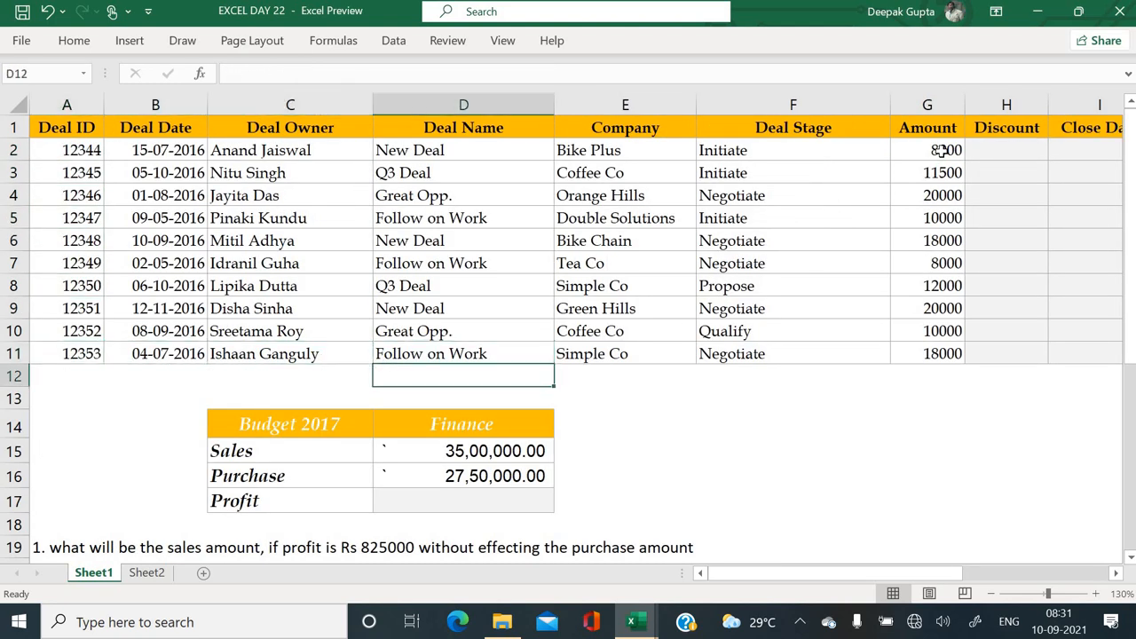
key("Down")
key("Left")
key("Down")
key("Right")
key("Right")
key("Down")
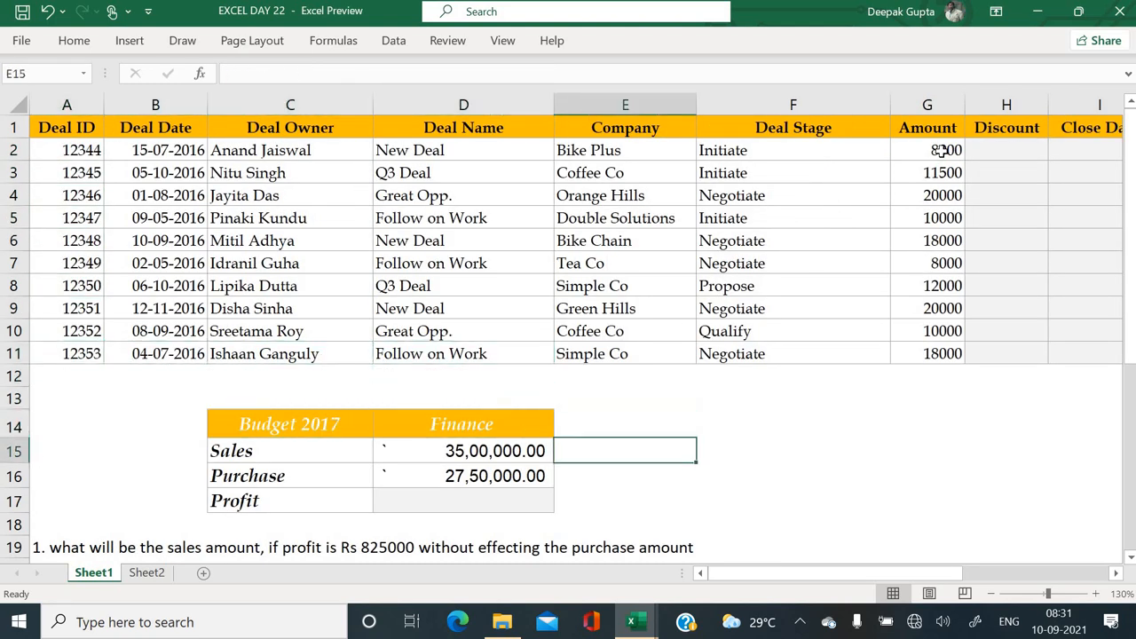
key("Left")
key("Left")
key("Down")
key("Up")
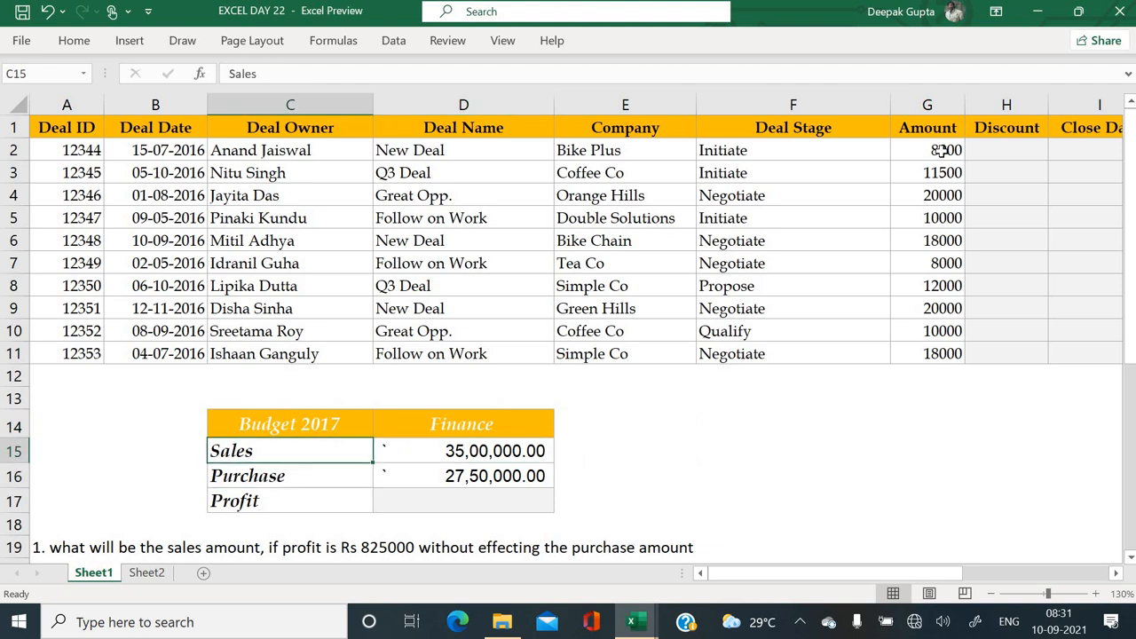
key("Right")
key("Down")
key("Left")
key("Right")
key("Down")
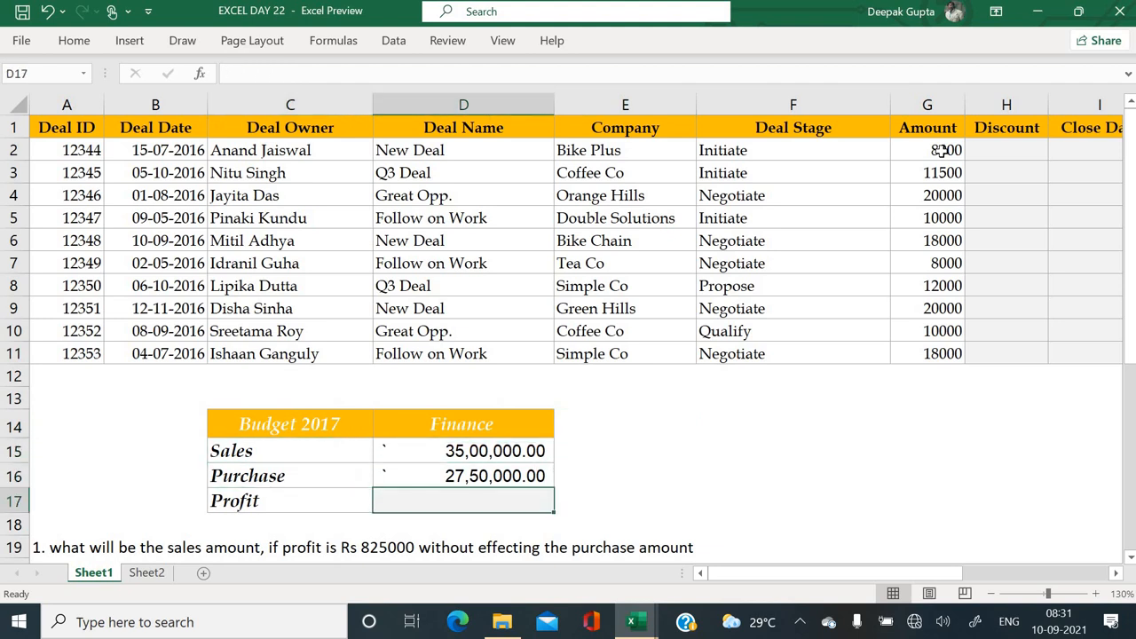
Step: Read question 1 below the Budget 2017 table, about the sales amount needed for a given profit
key("Down")
key("Down")
key("Down")
key("Down")
key("Down")
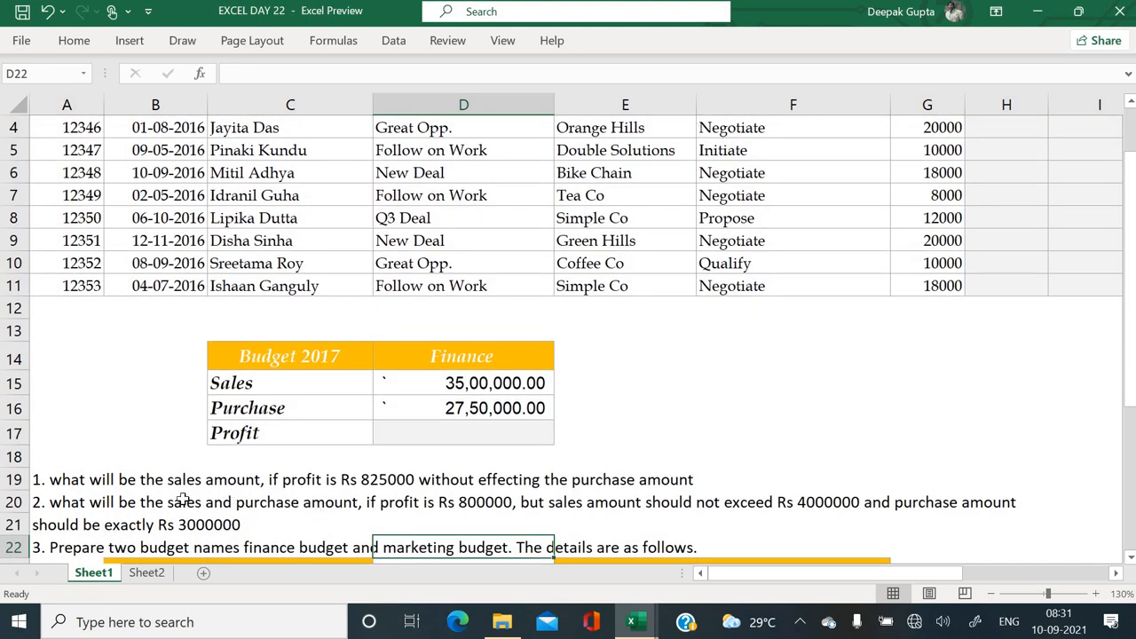
left_click(50, 497)
left_click(78, 479)
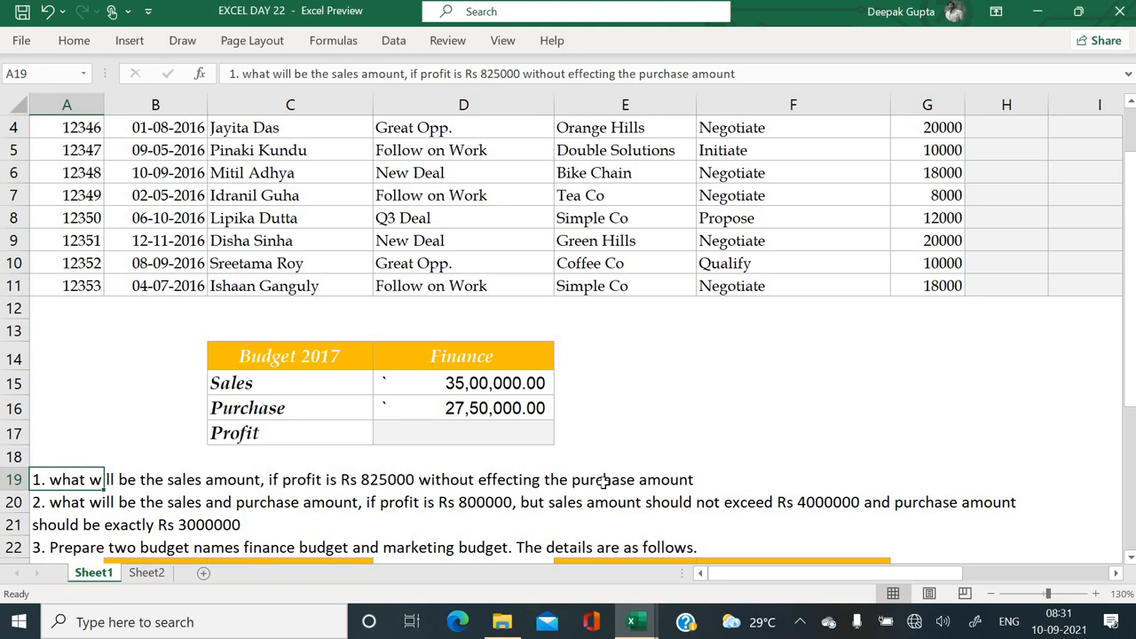
Step: Calculate the Budget 2017 profit in cell D17 with the formula =D15-D16
left_click(548, 433)
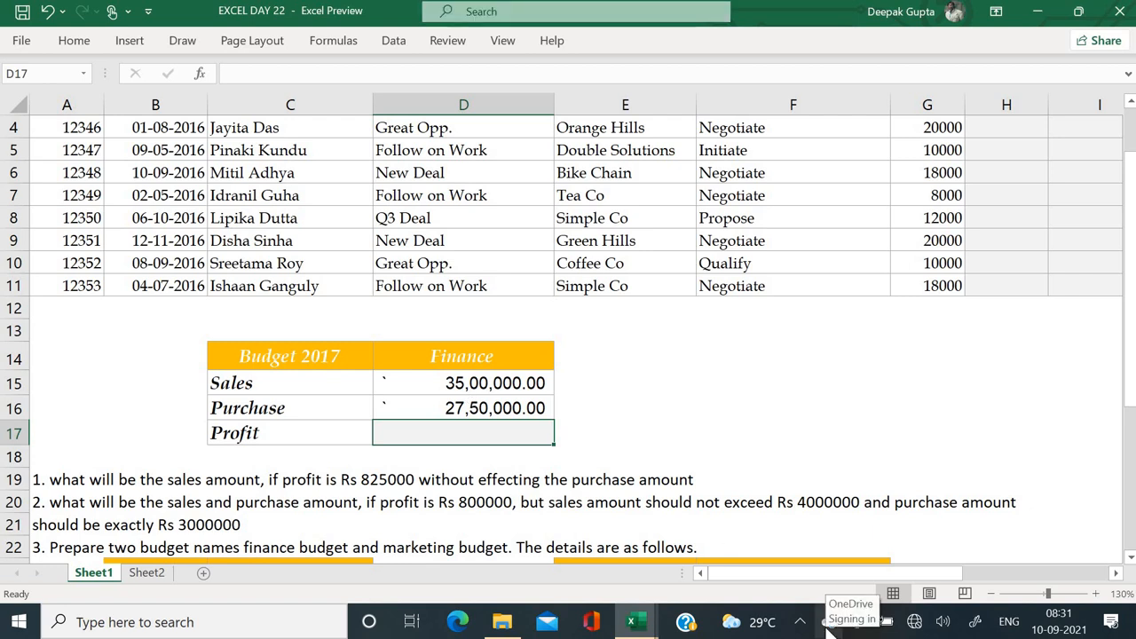
type("=")
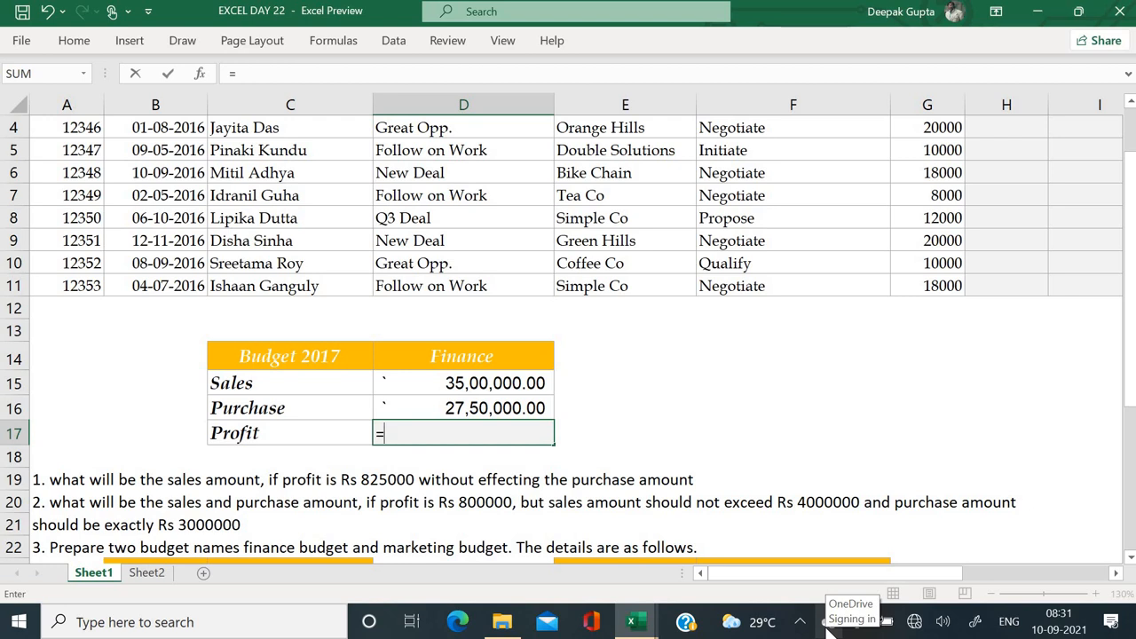
key("Up")
key("Up")
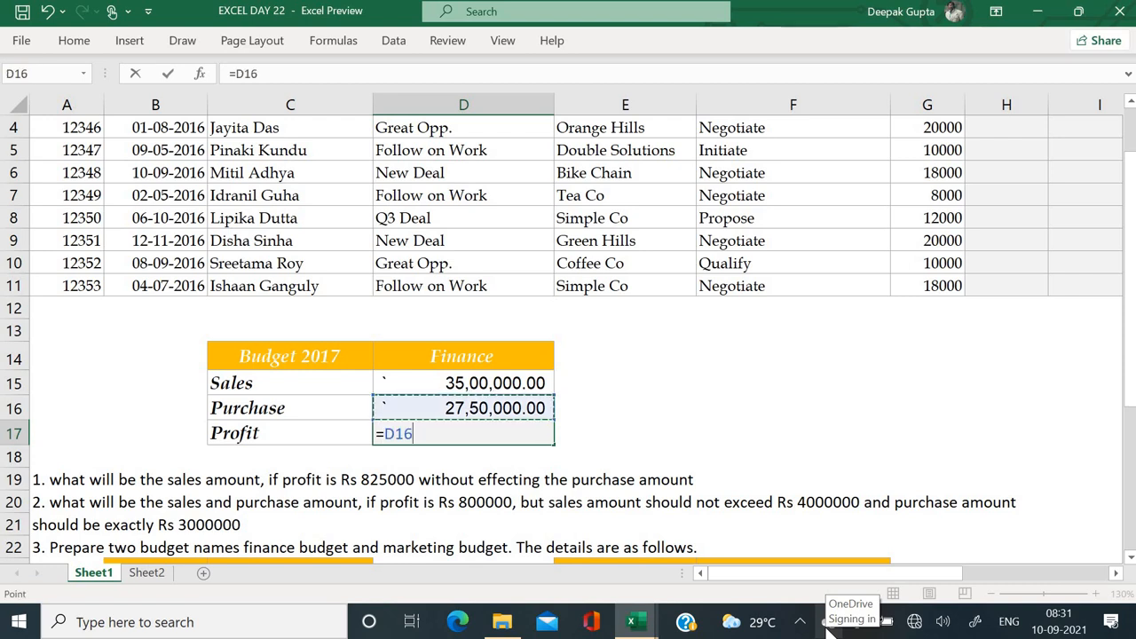
type("-")
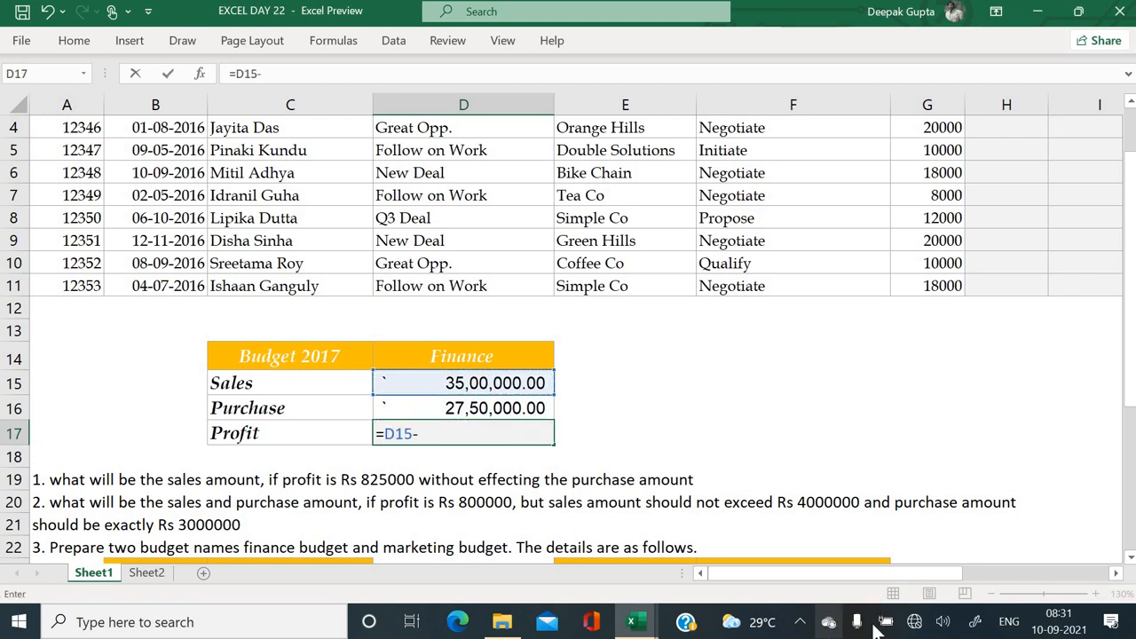
left_click(514, 408)
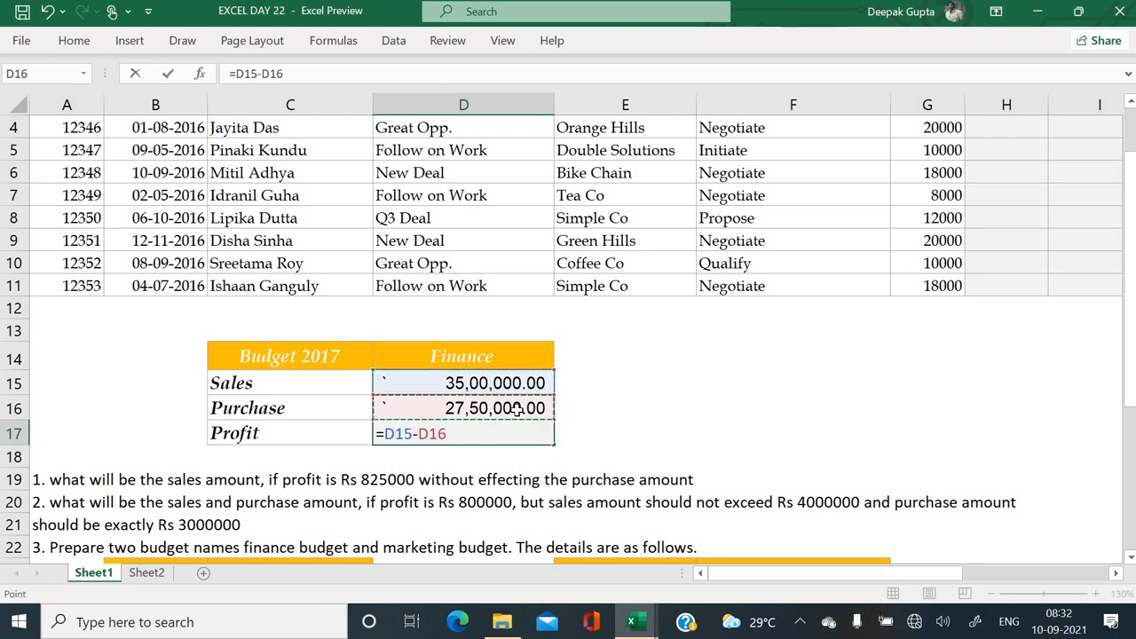
key("Return")
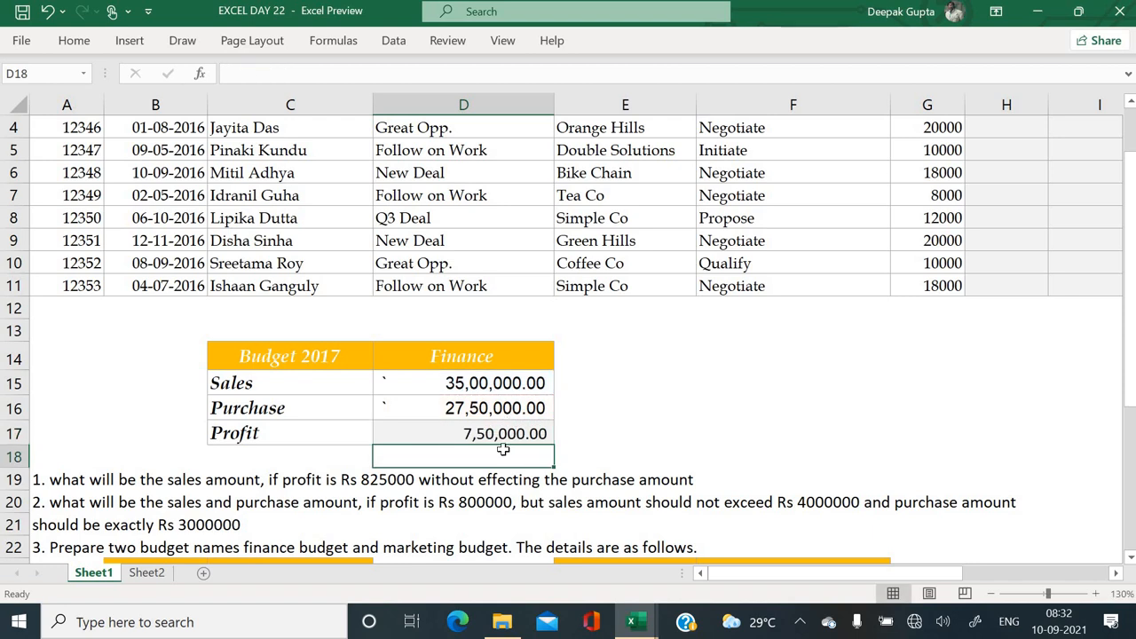
Step: Run Goal Seek to set profit cell D17 to 825000 by changing sales cell D15, and keep the solution
left_click(502, 437)
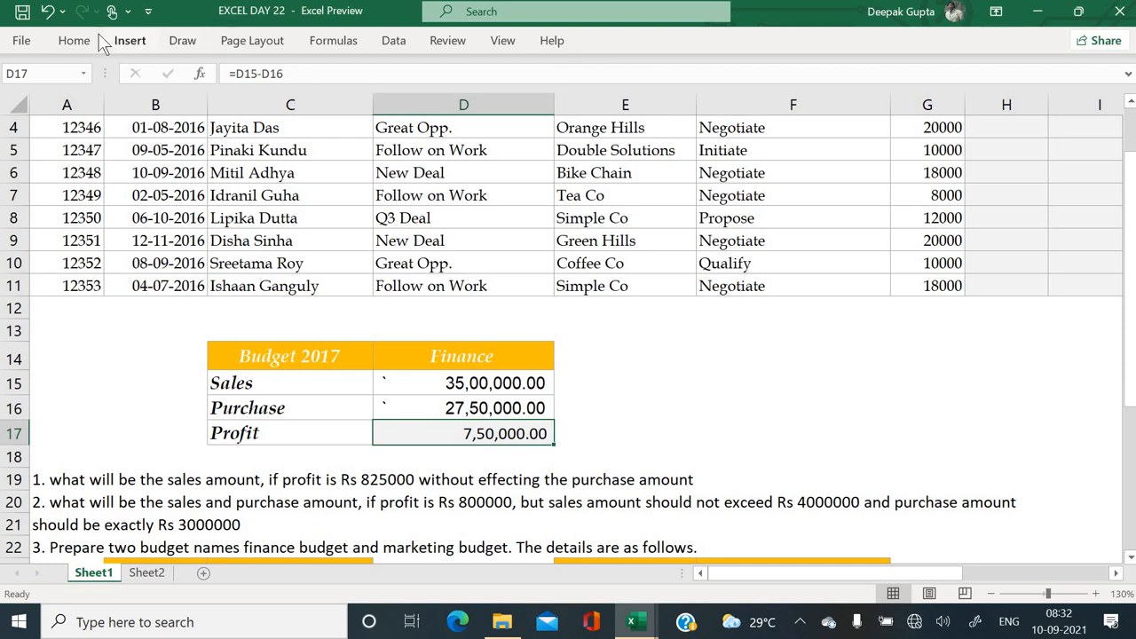
left_click(395, 42)
left_click(811, 116)
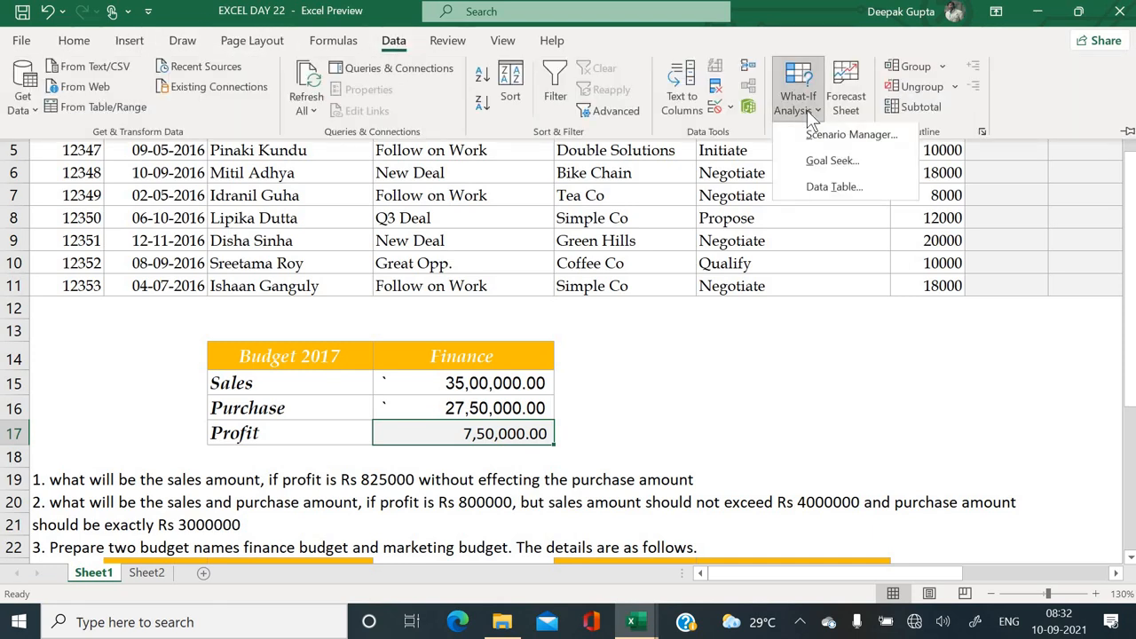
left_click(794, 162)
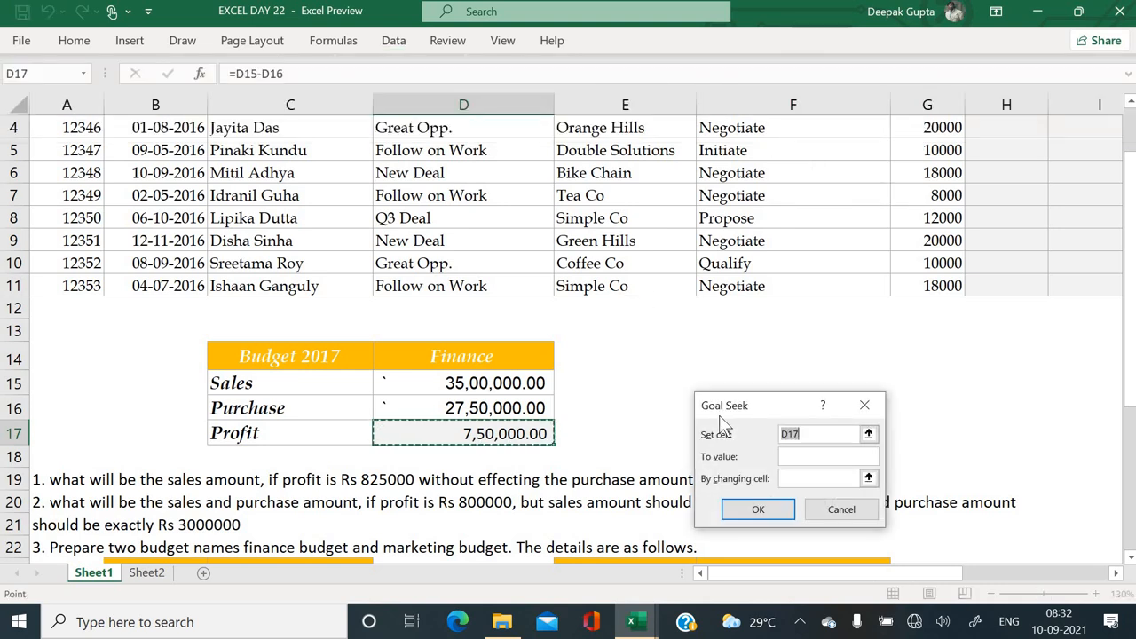
left_click(811, 457)
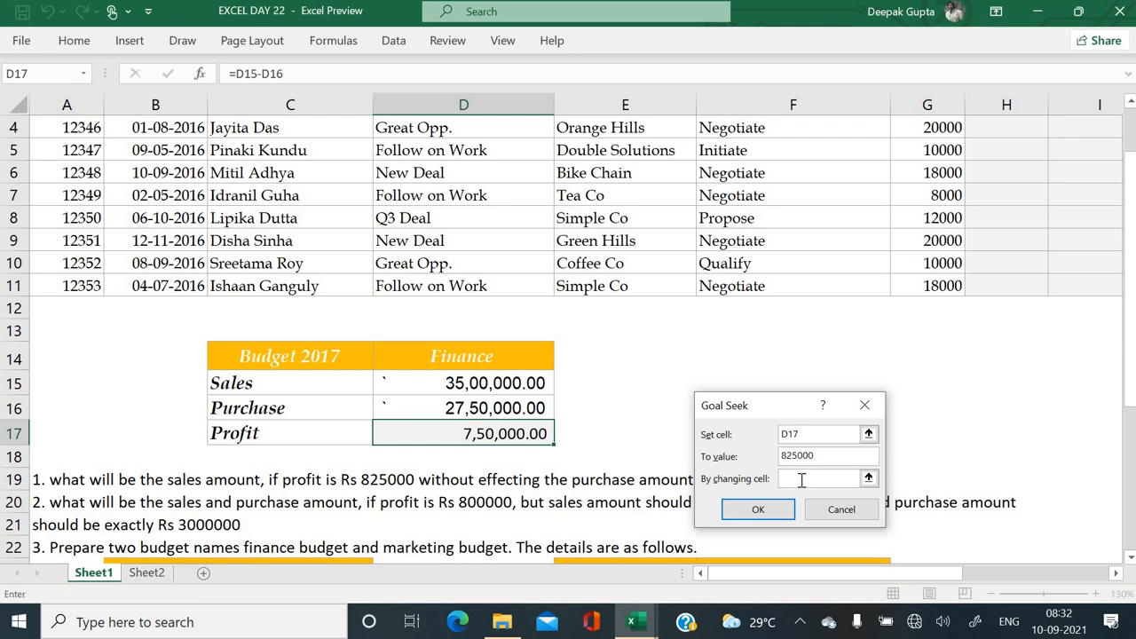
left_click(801, 480)
left_click(499, 382)
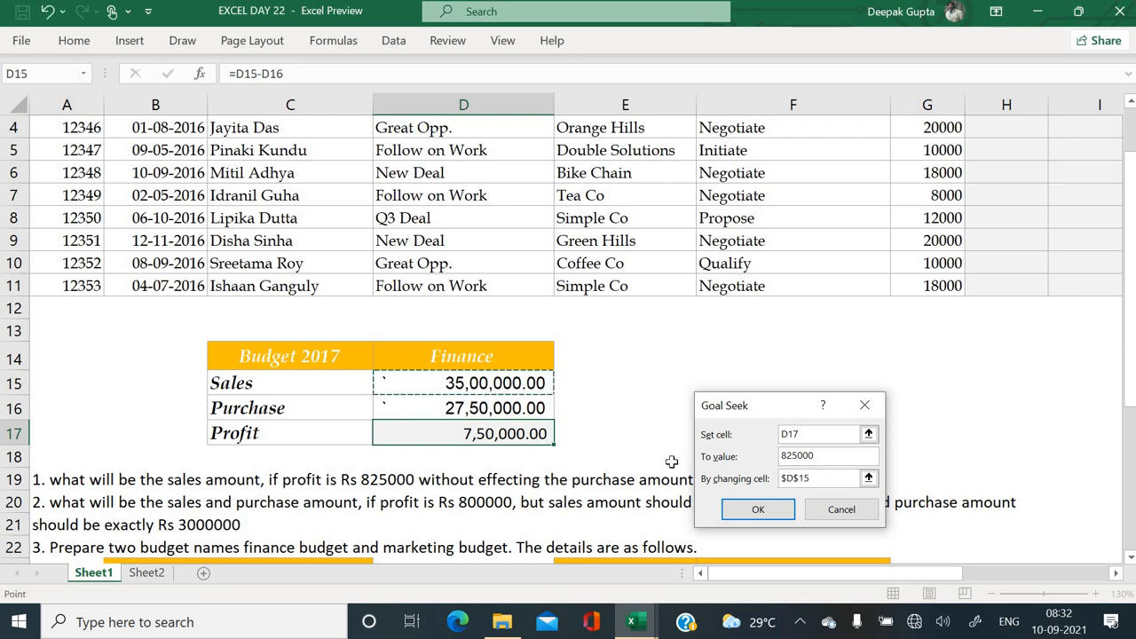
left_click(758, 510)
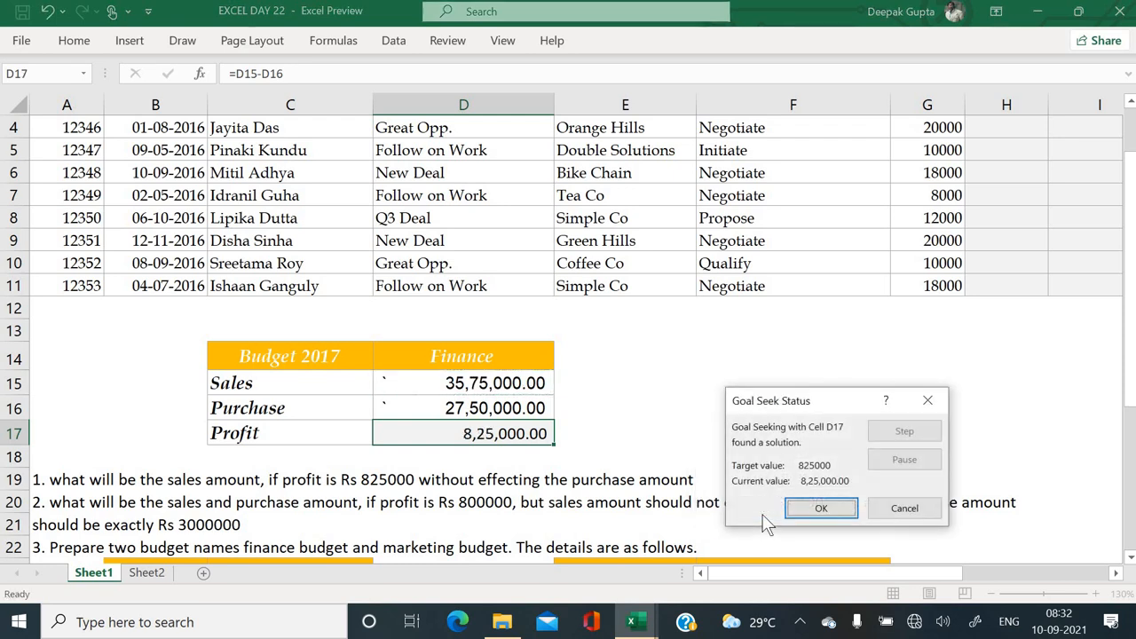
left_click(826, 510)
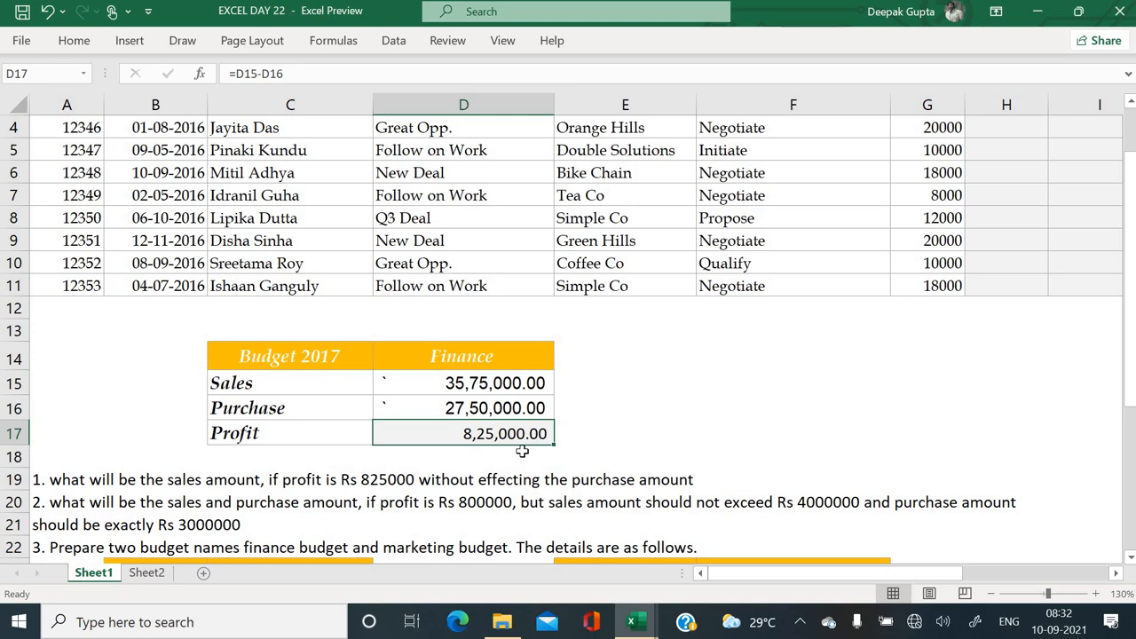
Step: Read question 2 below the Budget 2017 table, about the sales and purchase amounts needed for a given profit
scroll(521, 451, "down", 2)
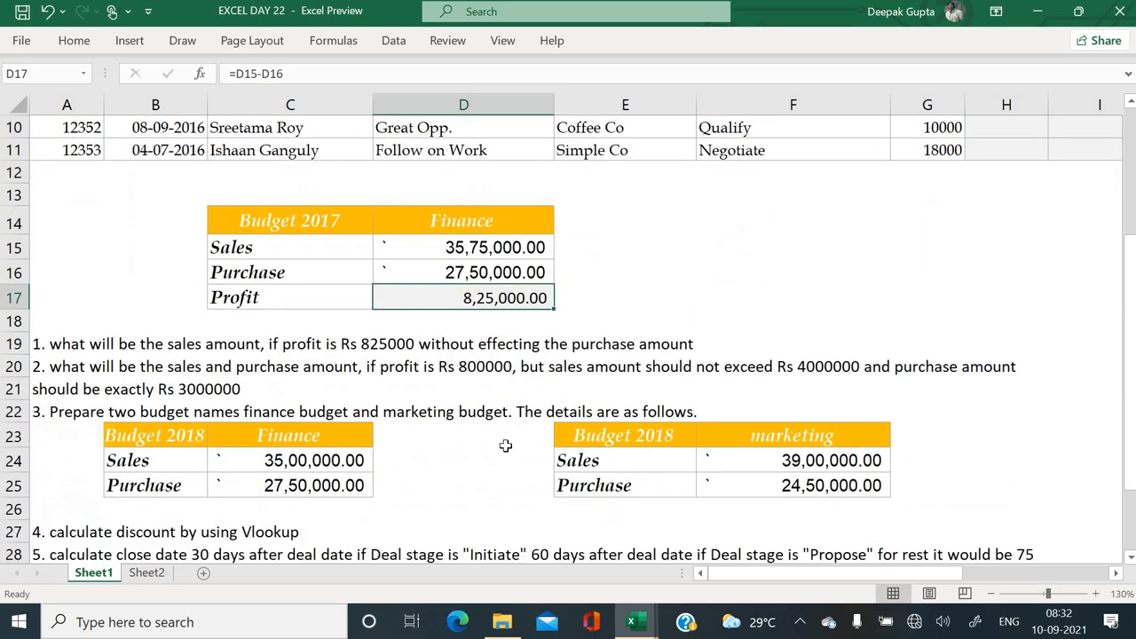
left_click(105, 371)
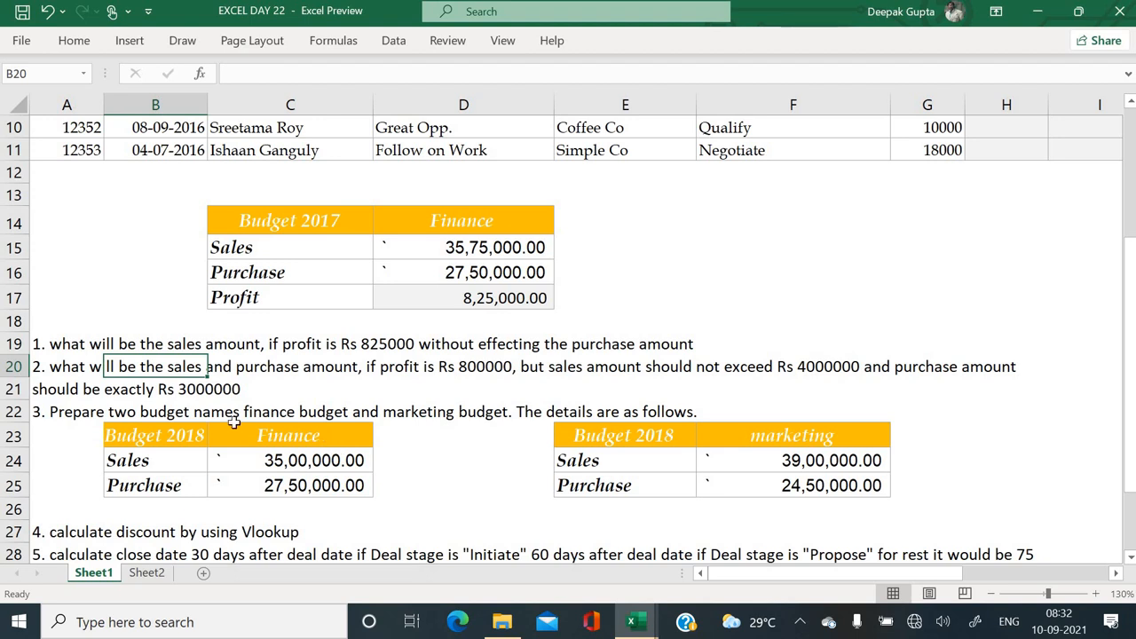
left_click(289, 385)
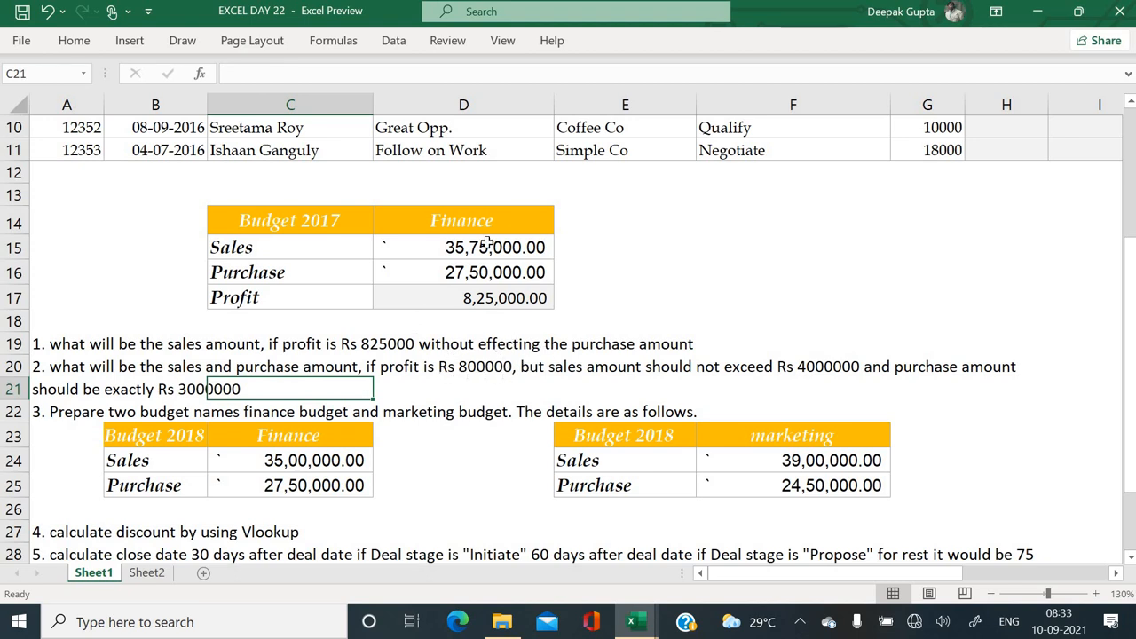
left_click(450, 297)
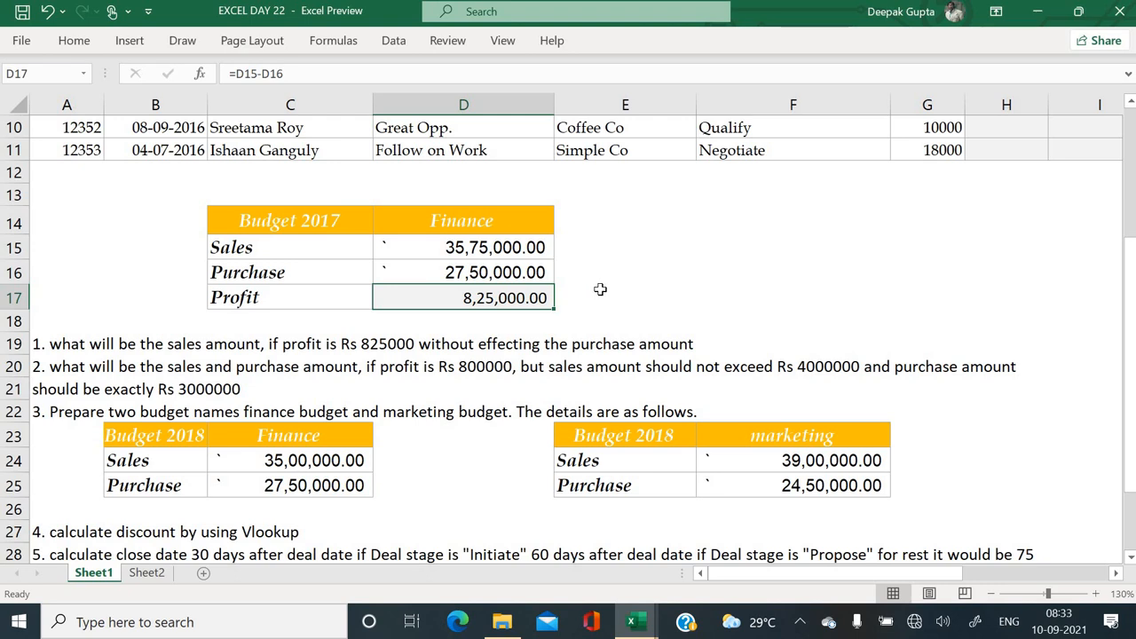
scroll(600, 290, "up", 1)
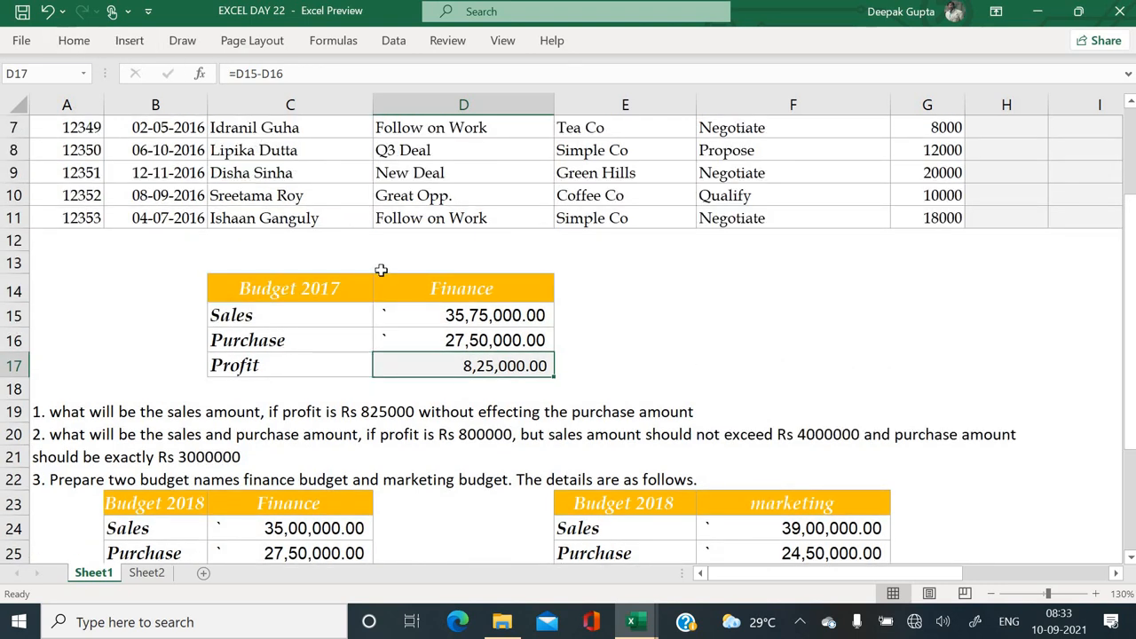
Step: Try to activate the Solver Add-in from the add-ins list in Excel Options, and check the data tools for it
left_click(391, 45)
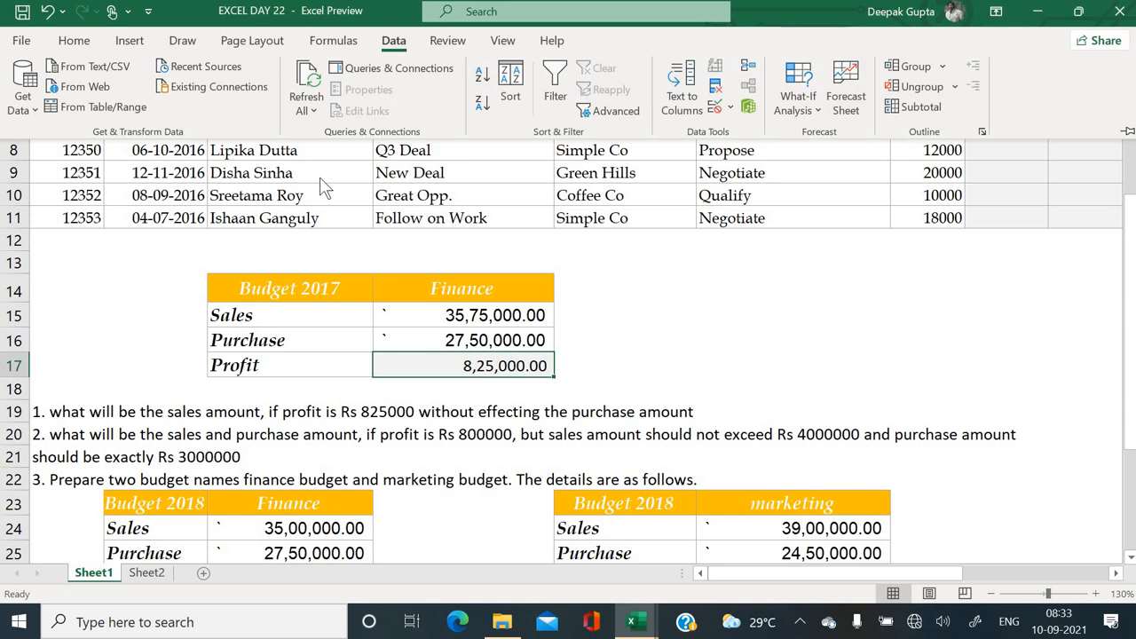
left_click(14, 44)
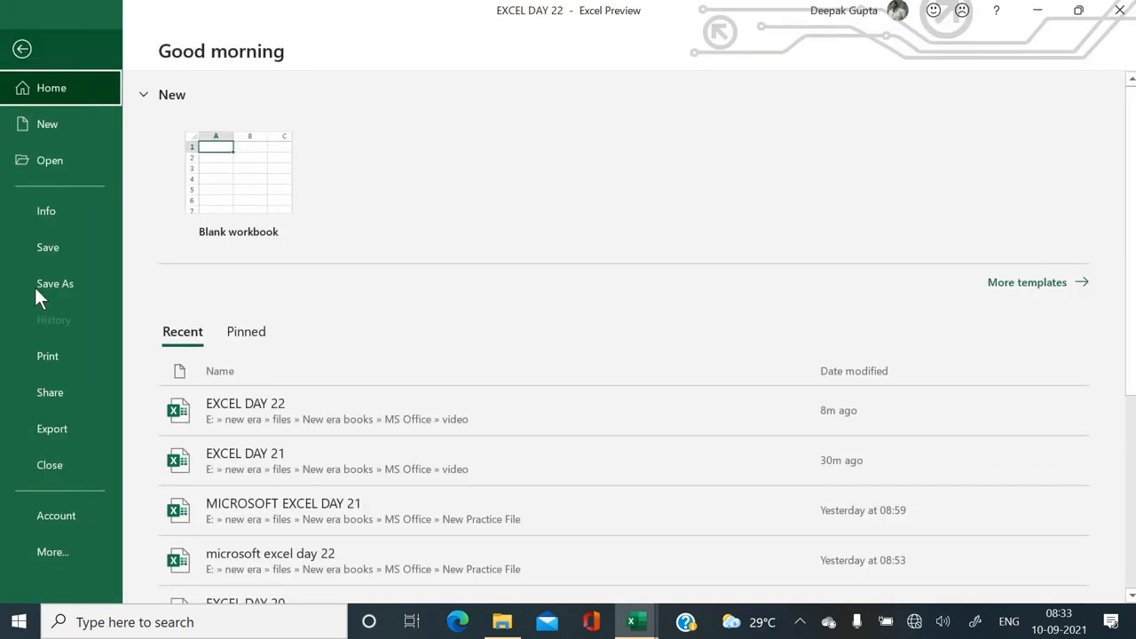
left_click(66, 553)
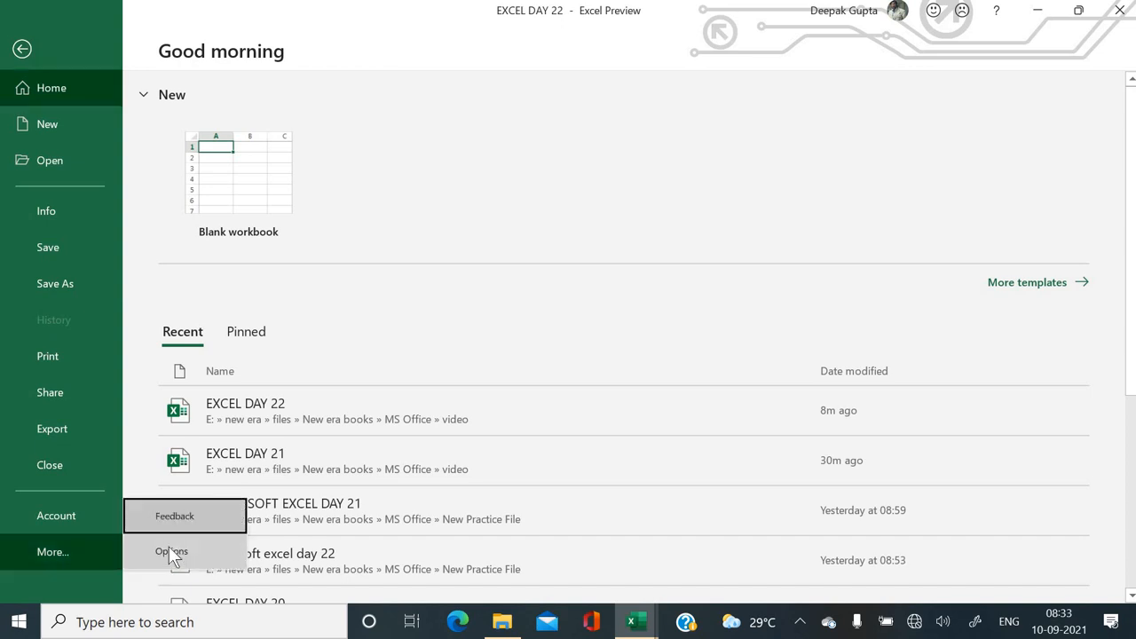
left_click(170, 551)
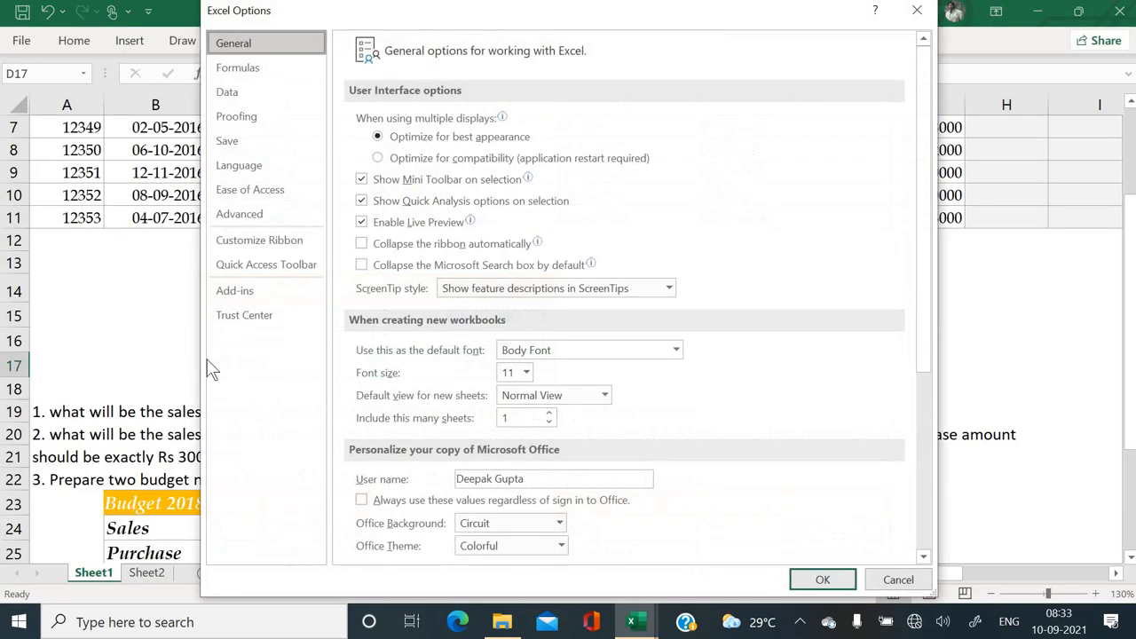
left_click(232, 295)
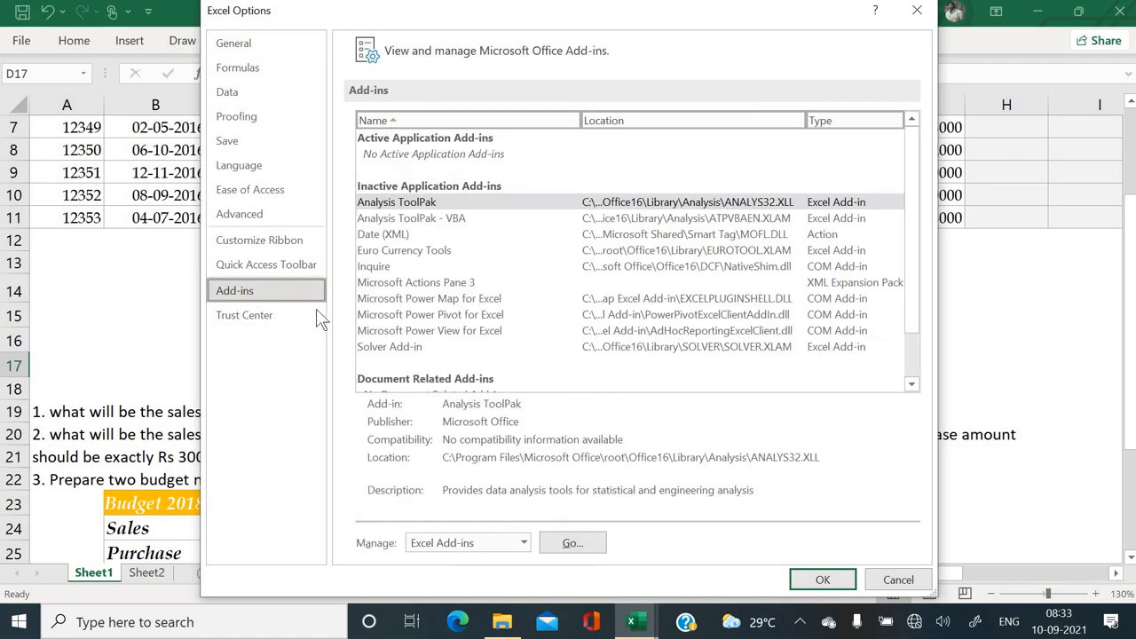
left_click(382, 348)
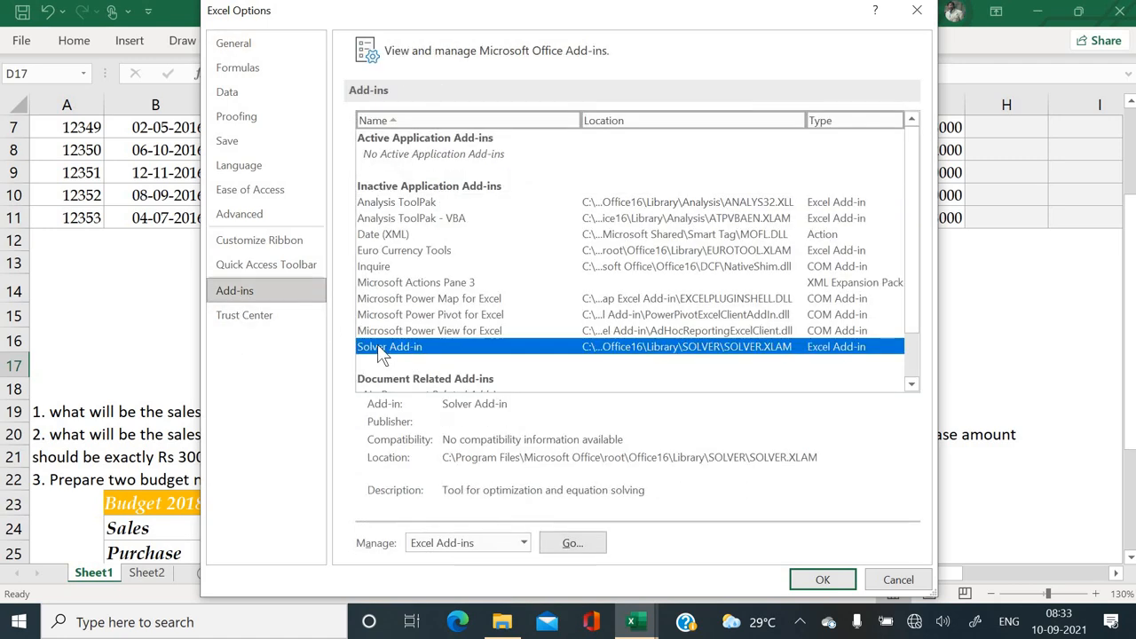
left_click(816, 580)
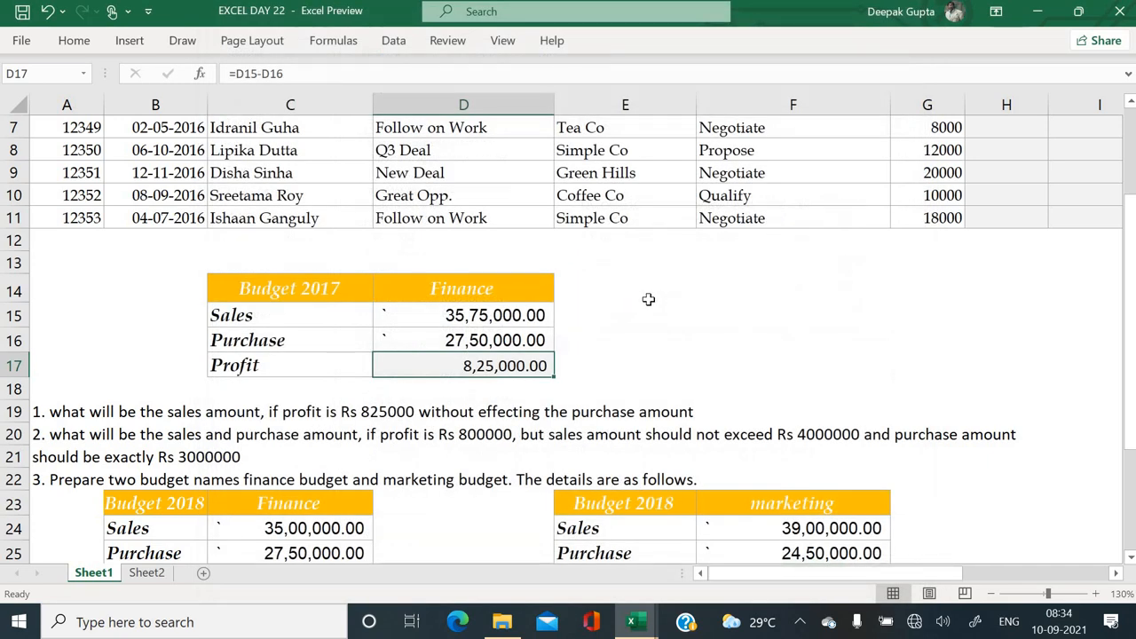
left_click(394, 40)
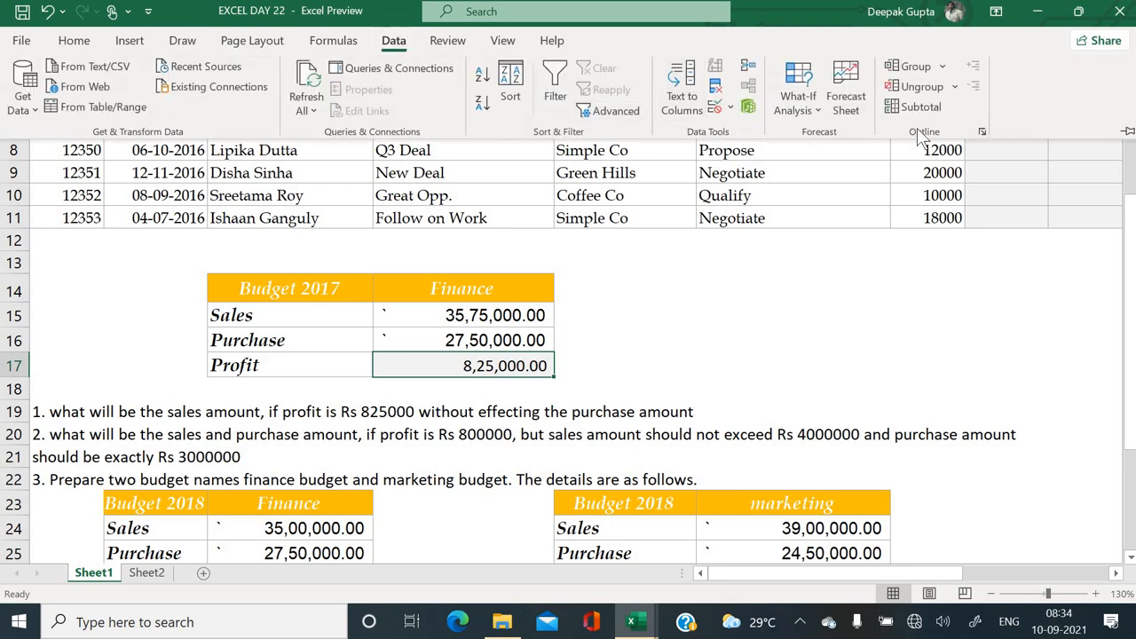
left_click(821, 111)
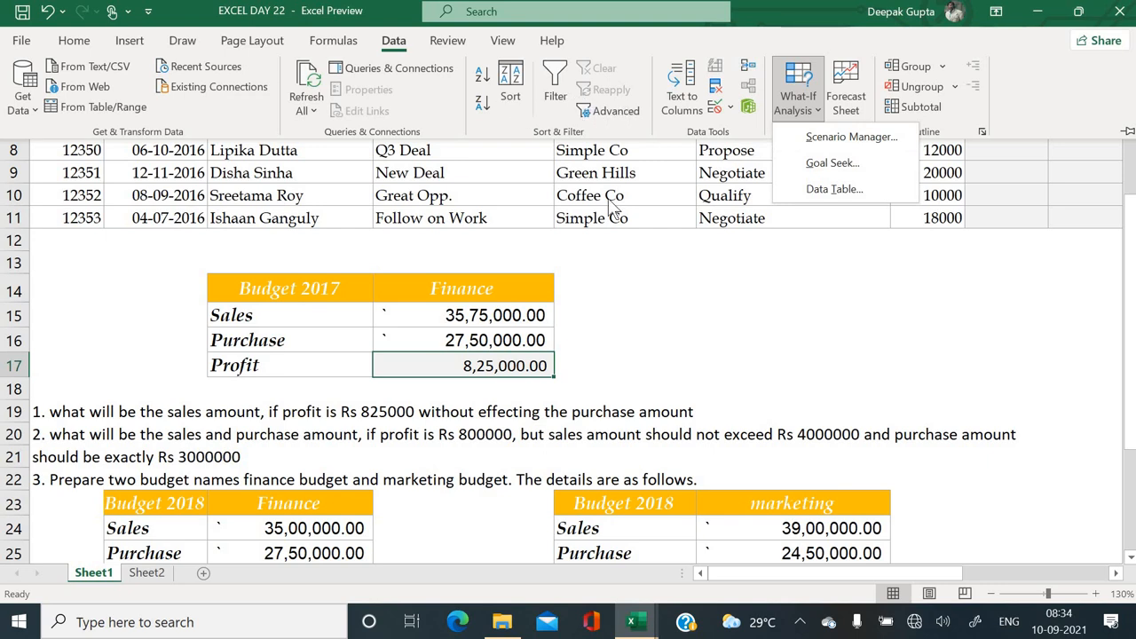
key("ctrl+F1")
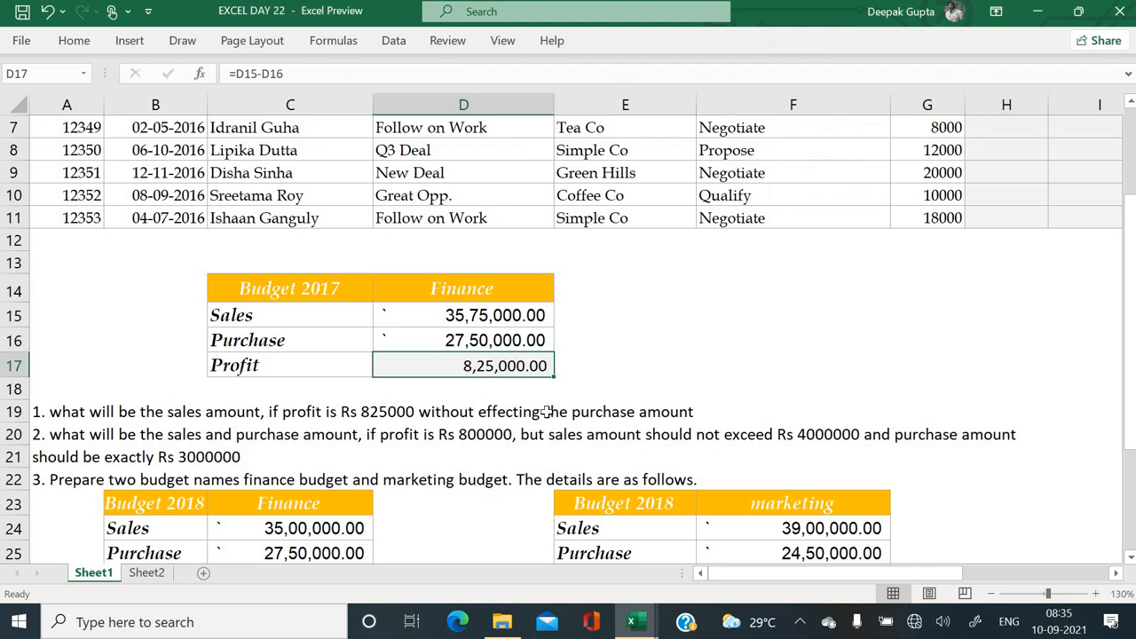
left_click(393, 41)
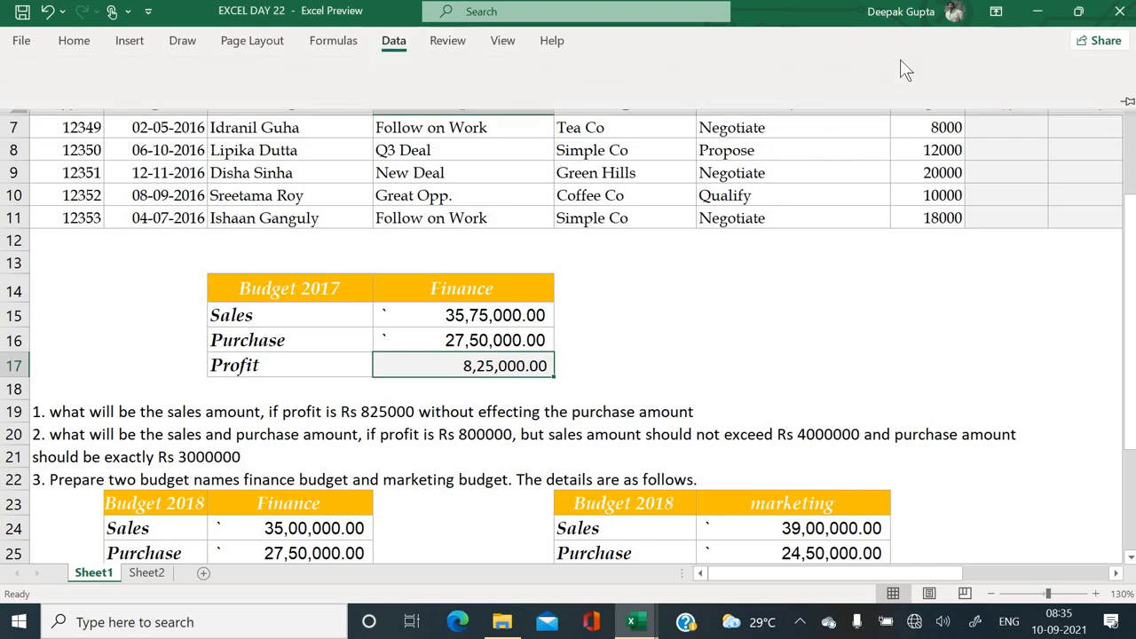
Step: Enable the Solver Add-in among the available Excel Add-ins and check that Solver is offered with the data tools
left_click(26, 35)
left_click(26, 39)
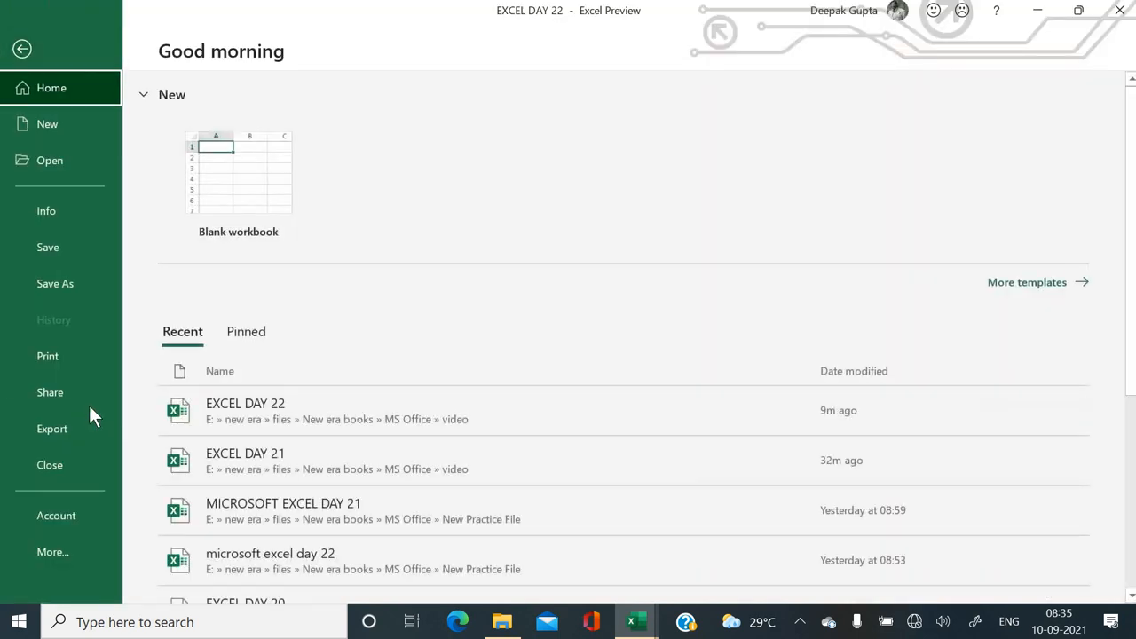
left_click(45, 552)
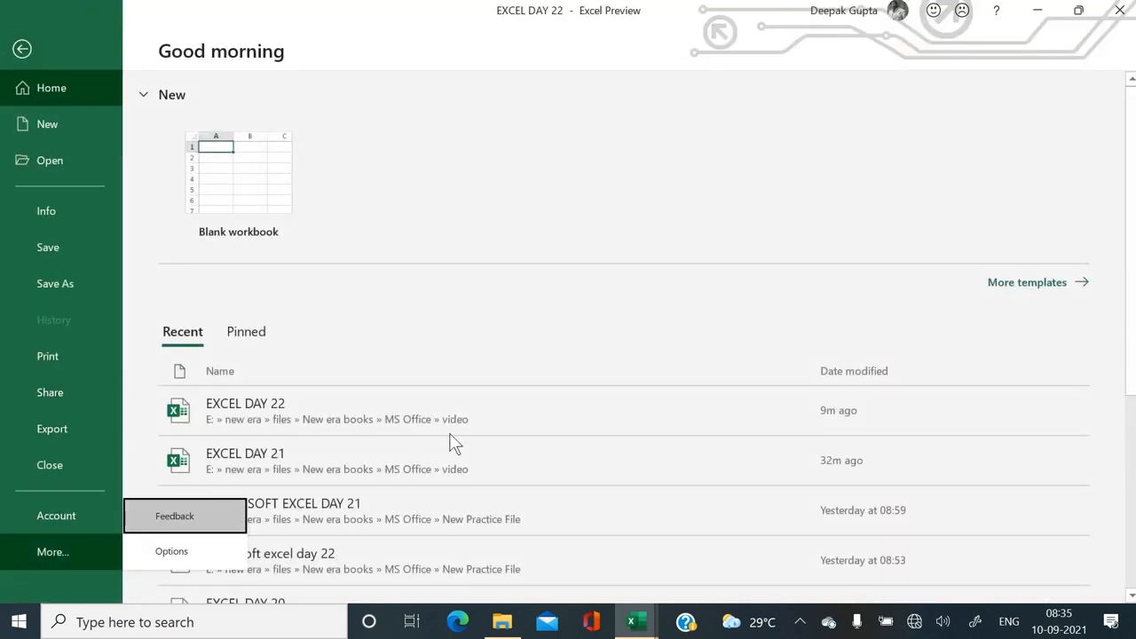
left_click(190, 548)
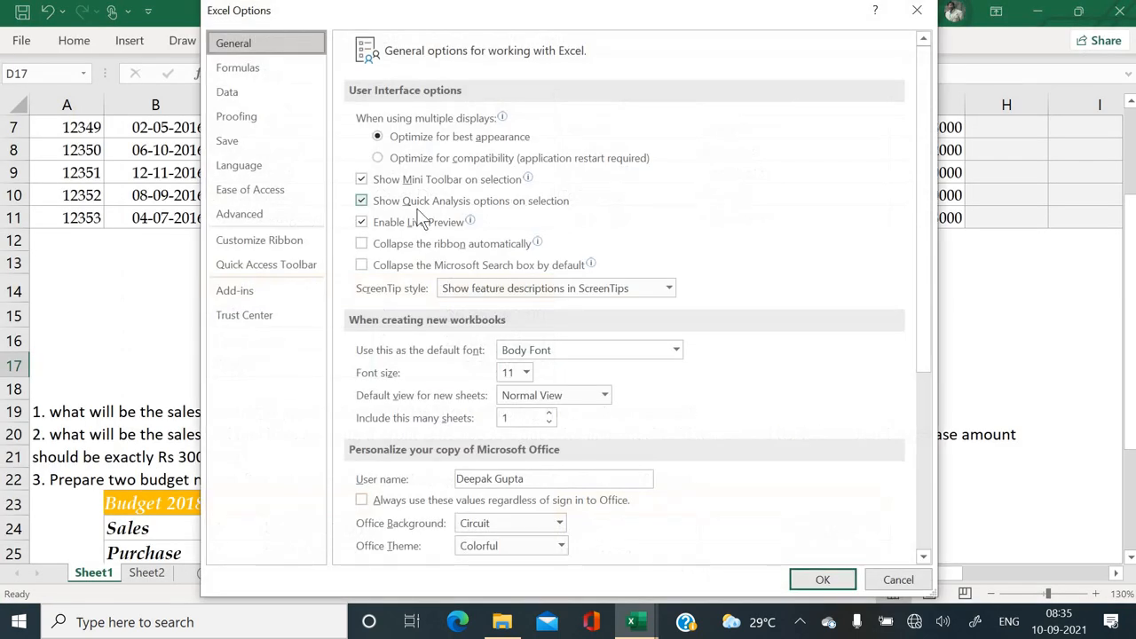
scroll(462, 426, "down", 1)
scroll(462, 425, "down", 3)
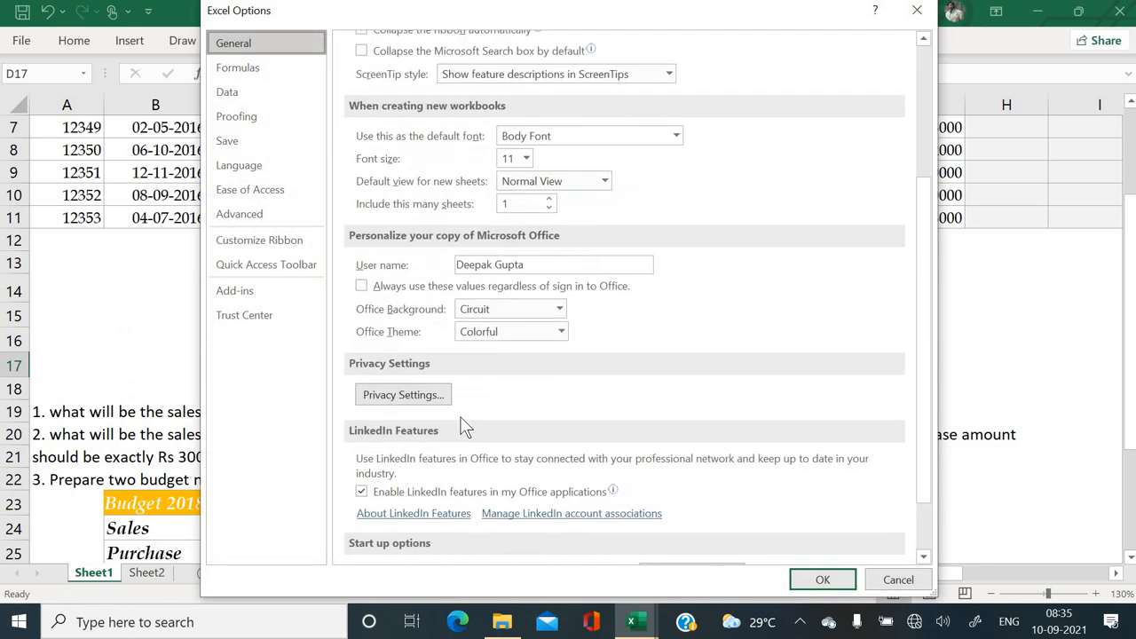
left_click(268, 290)
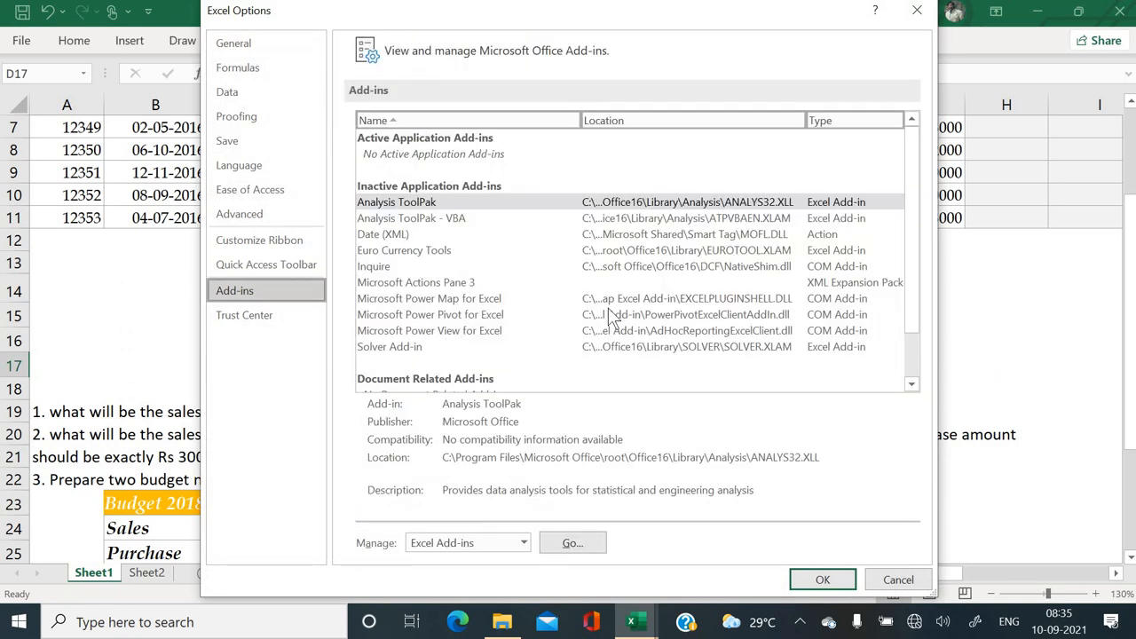
scroll(610, 317, "down", 1)
left_click(479, 287)
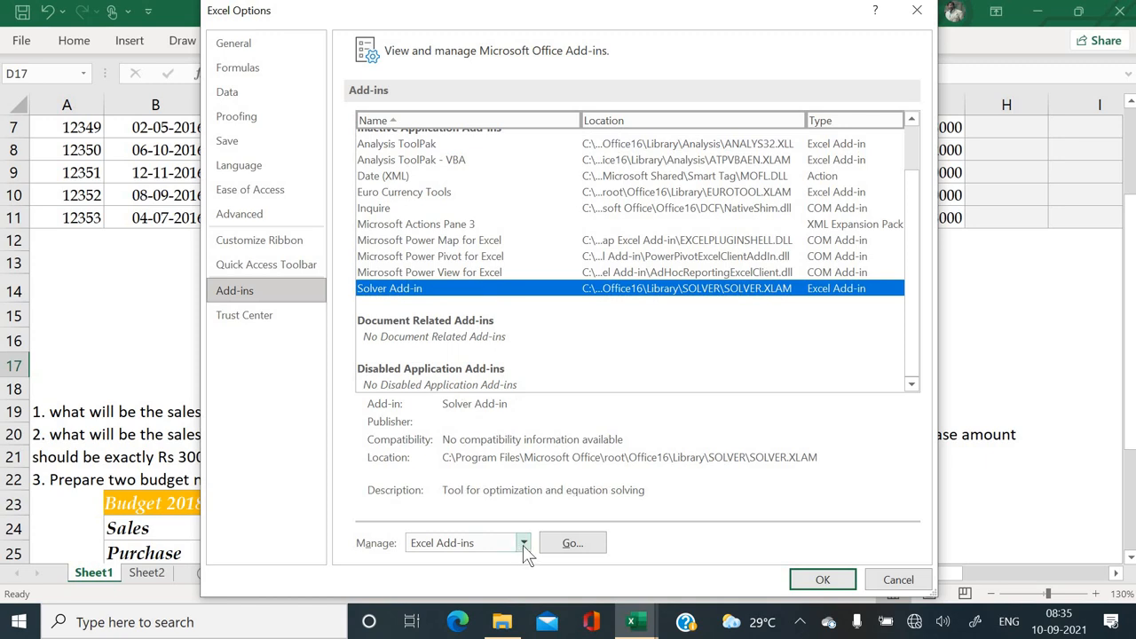
left_click(559, 549)
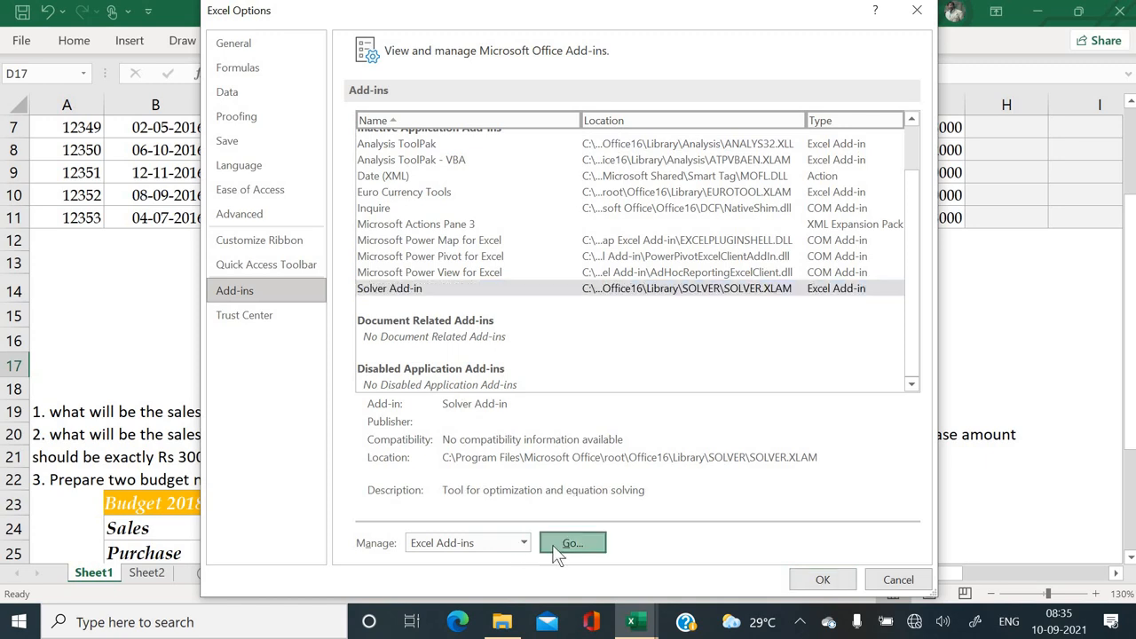
left_click(717, 330)
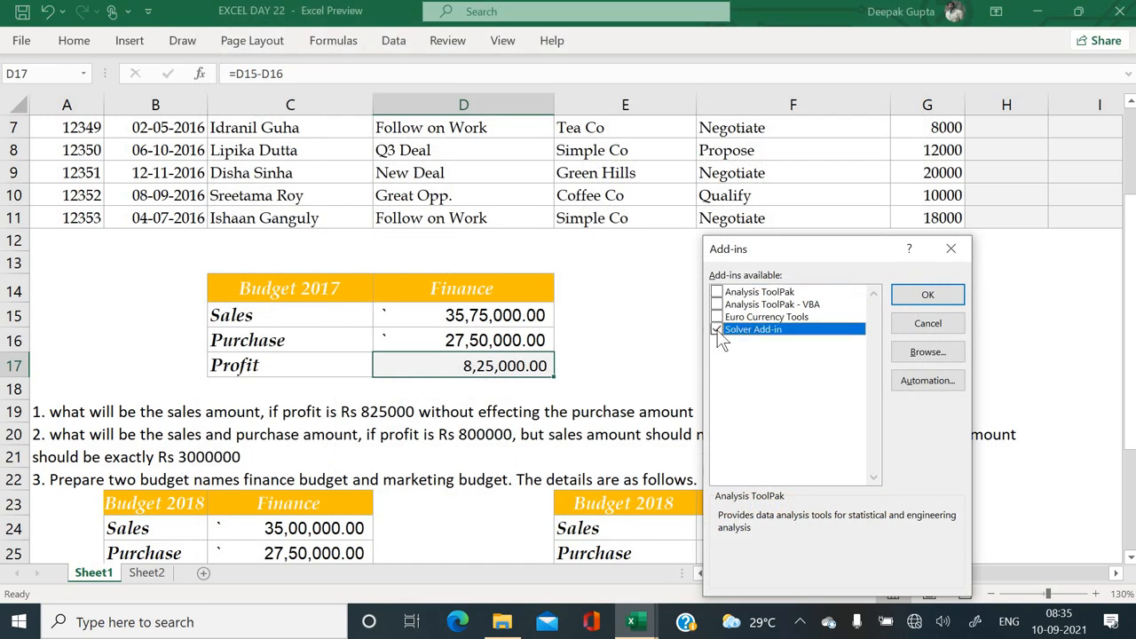
left_click(923, 294)
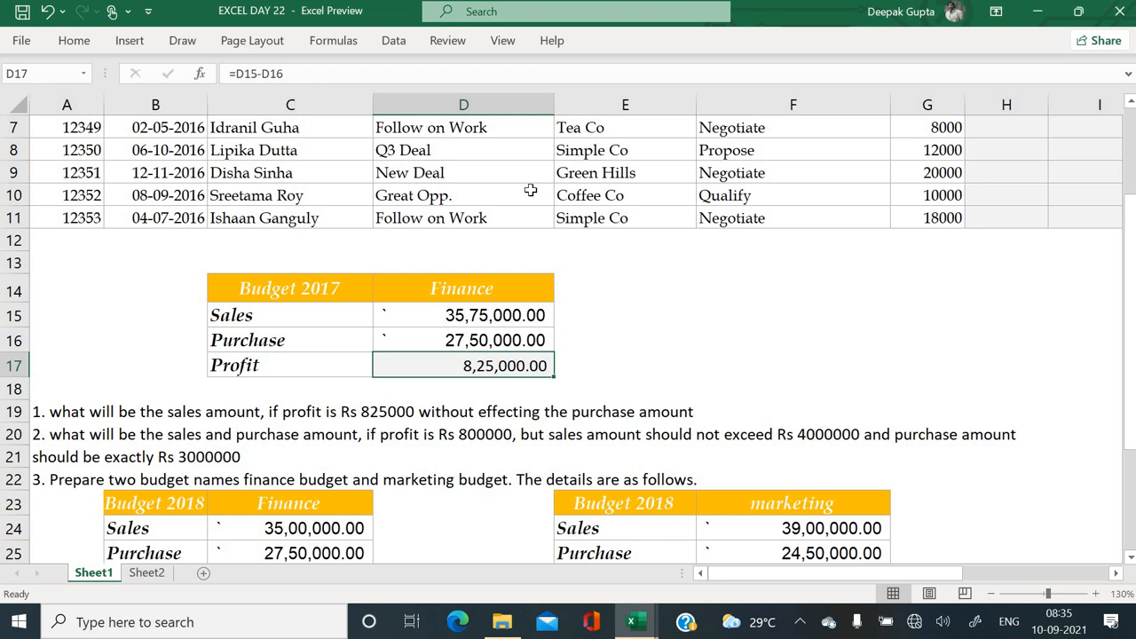
left_click(393, 42)
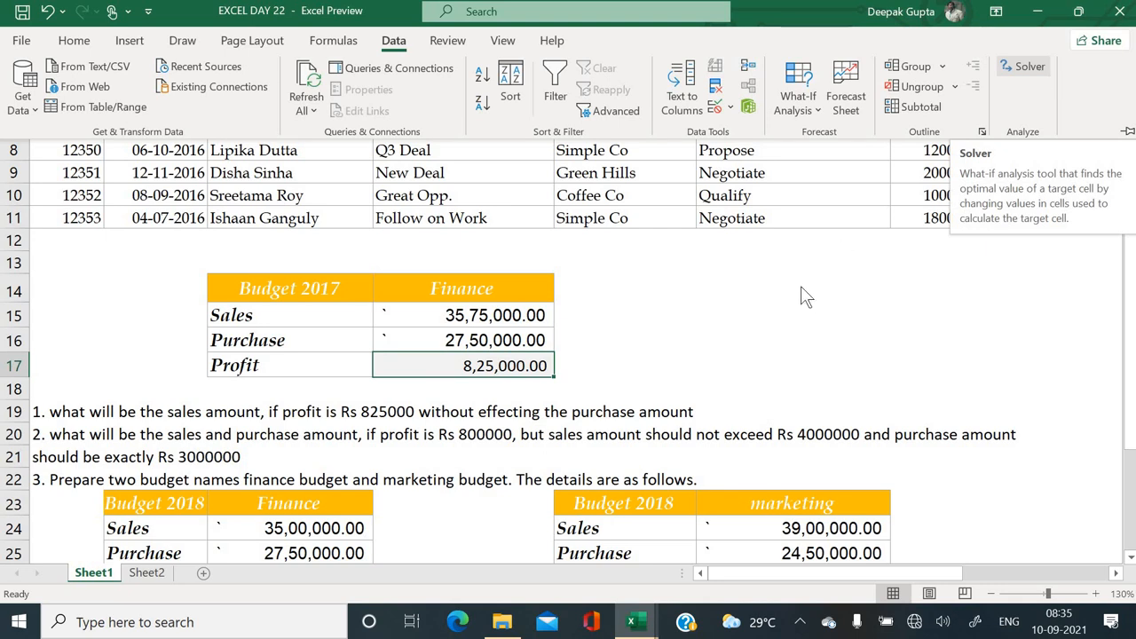
Step: Reread question 2 for its profit target and its limits on the sales and purchase amounts
left_click(572, 371)
left_click(522, 434)
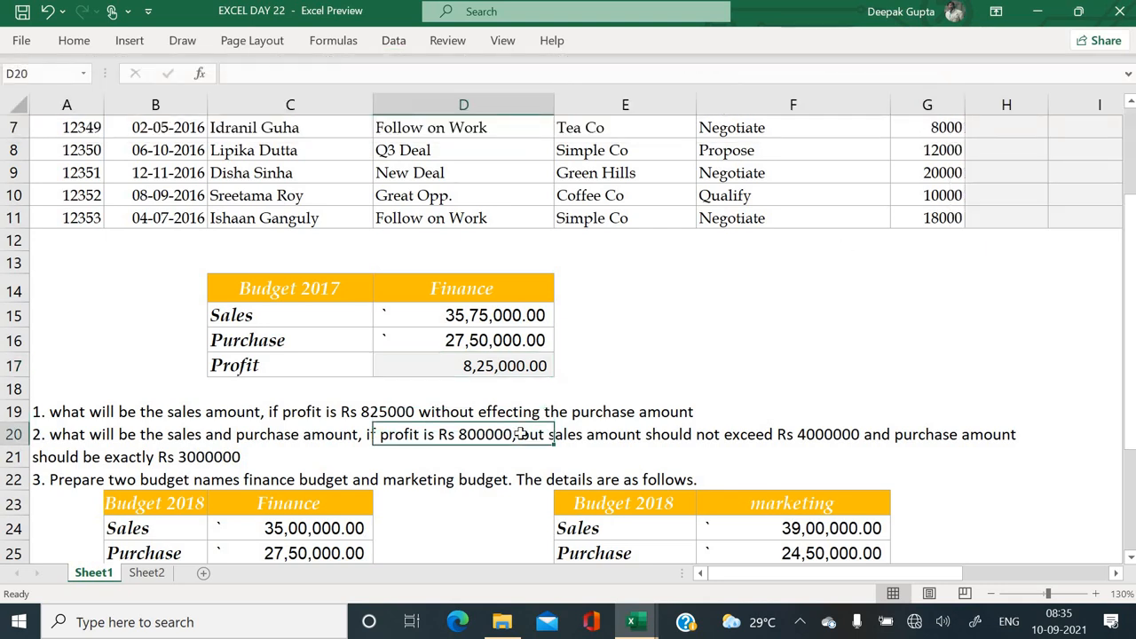
scroll(522, 434, "down", 1)
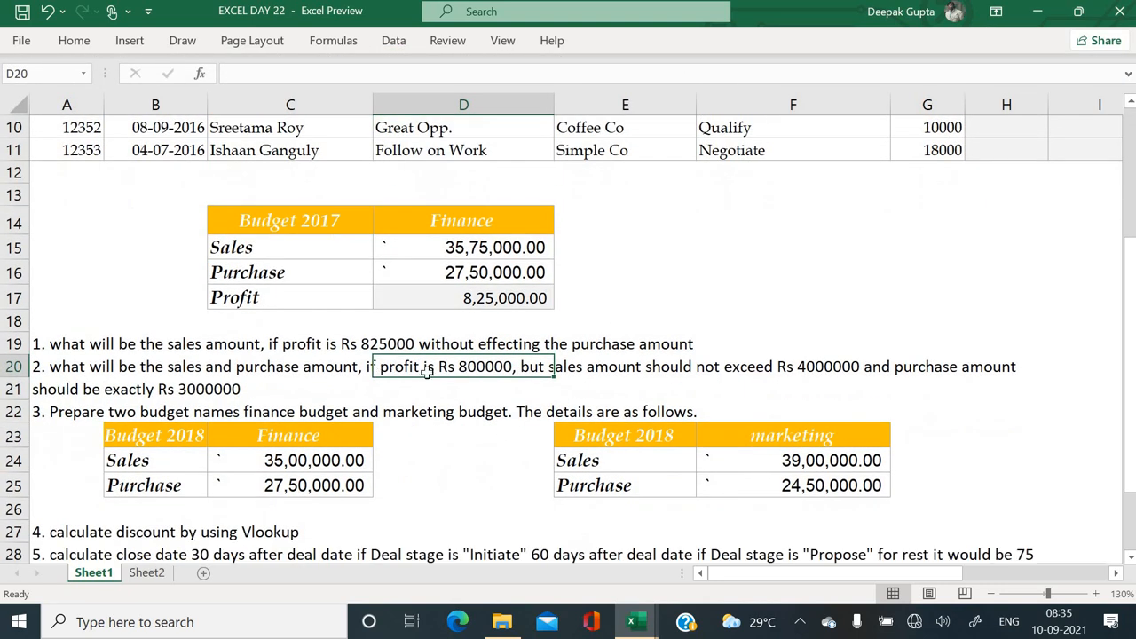
Step: Open Solver with the Budget 2017 profit cell D17 as the objective
left_click(481, 302)
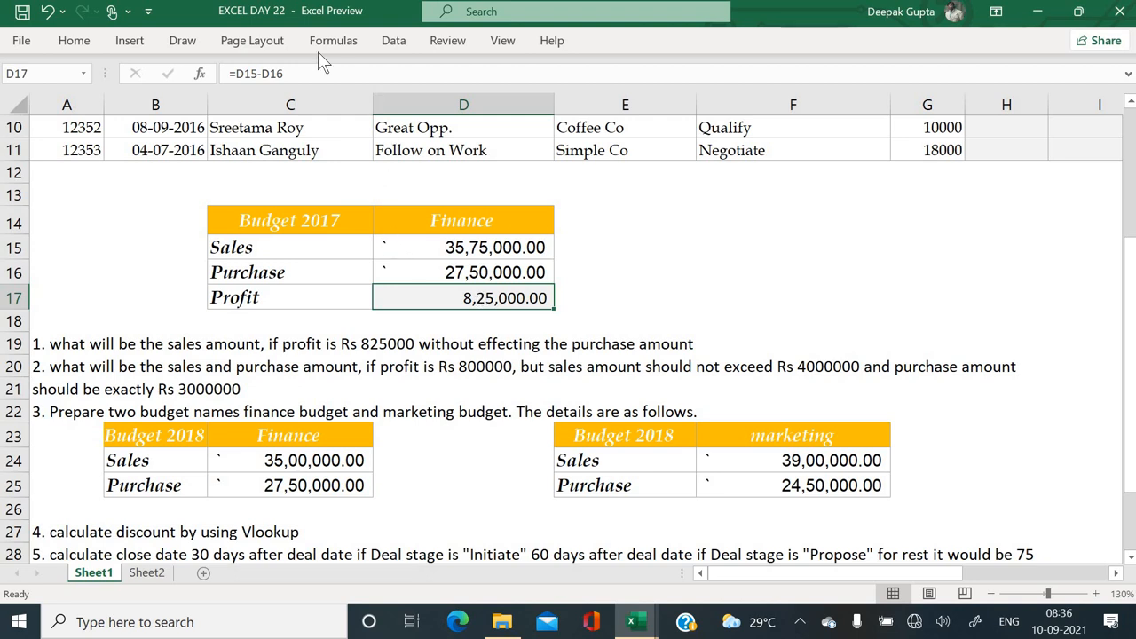
left_click(400, 38)
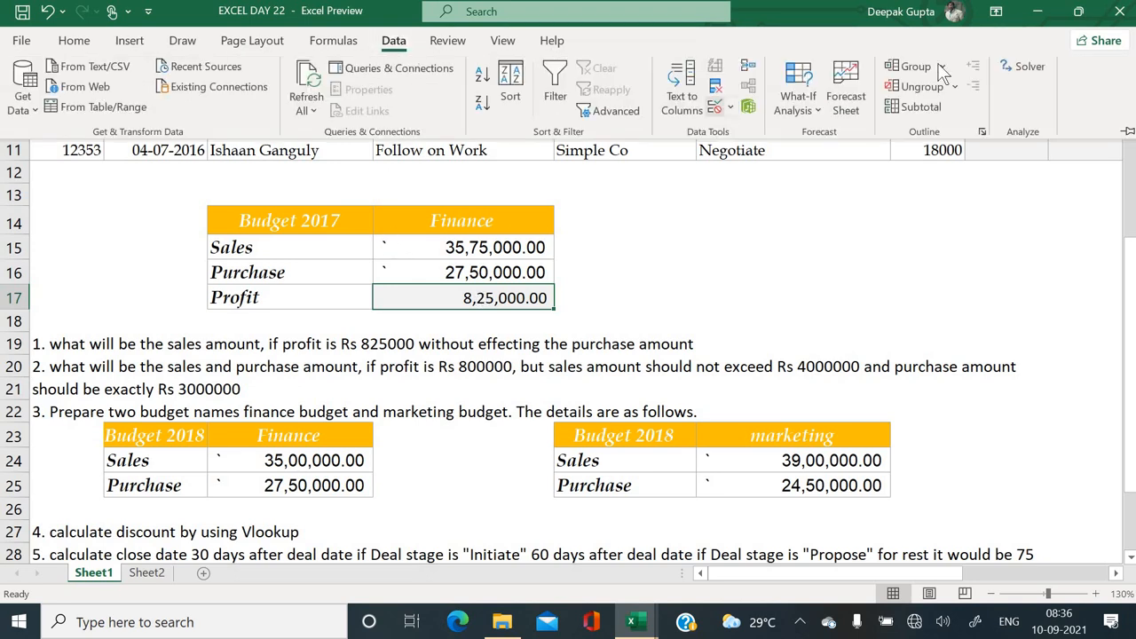
left_click(1030, 68)
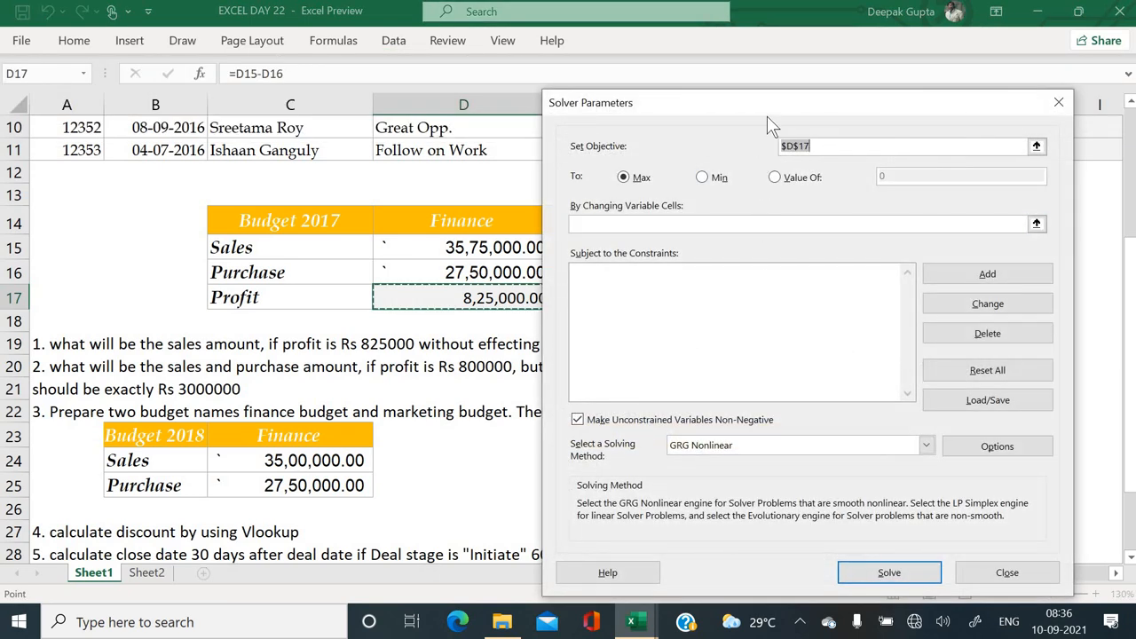
left_click_drag(773, 107, 719, 107)
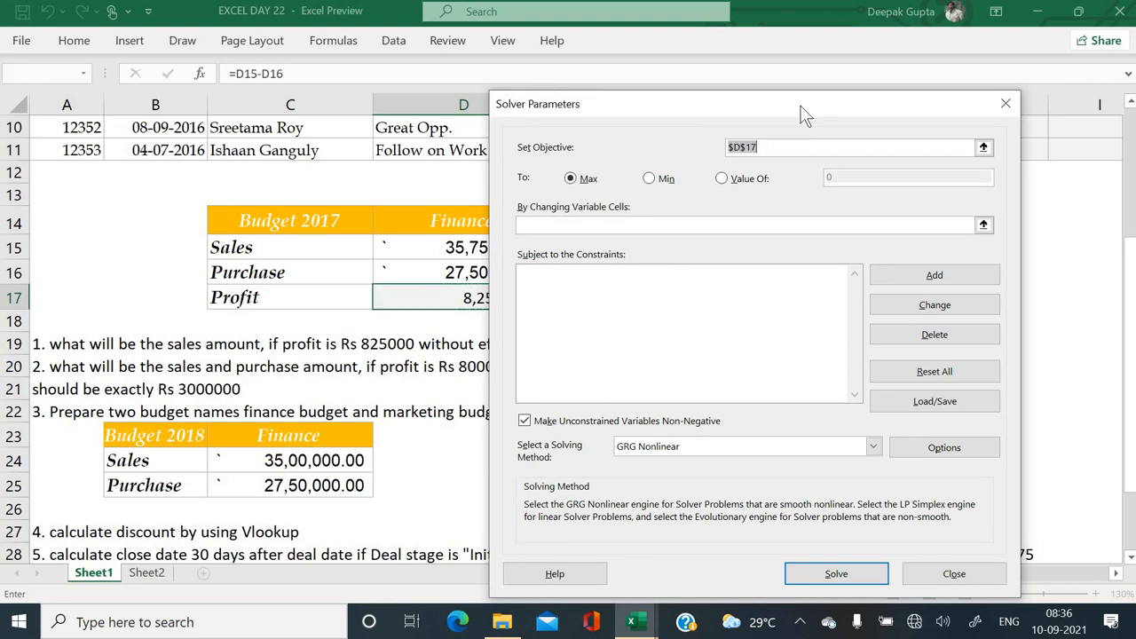
left_click_drag(833, 109, 961, 106)
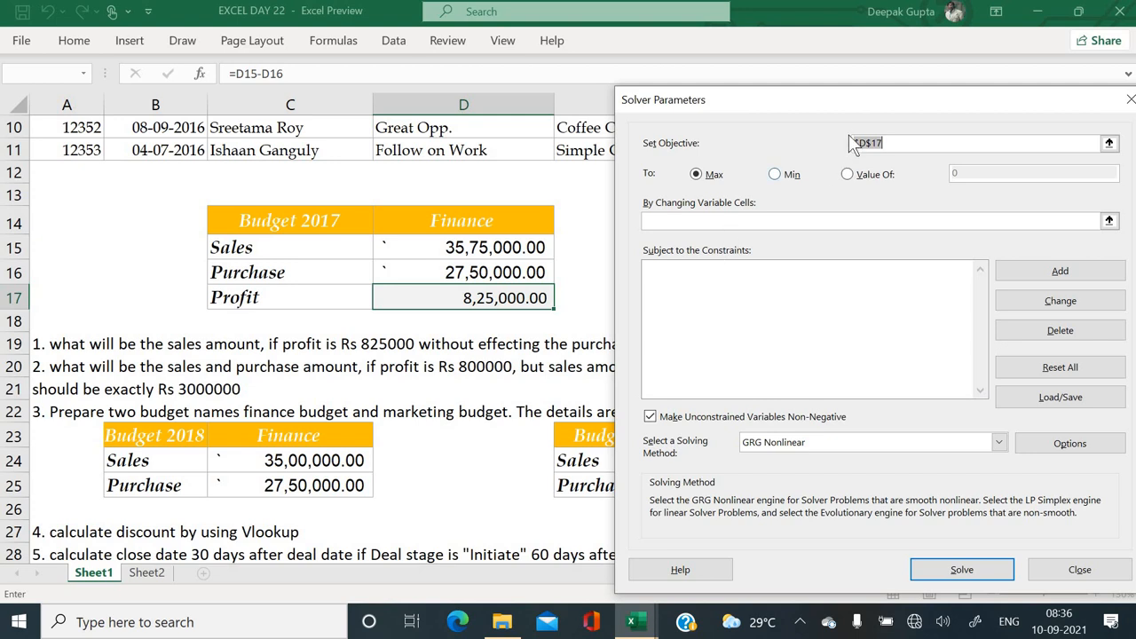
left_click_drag(863, 98, 699, 65)
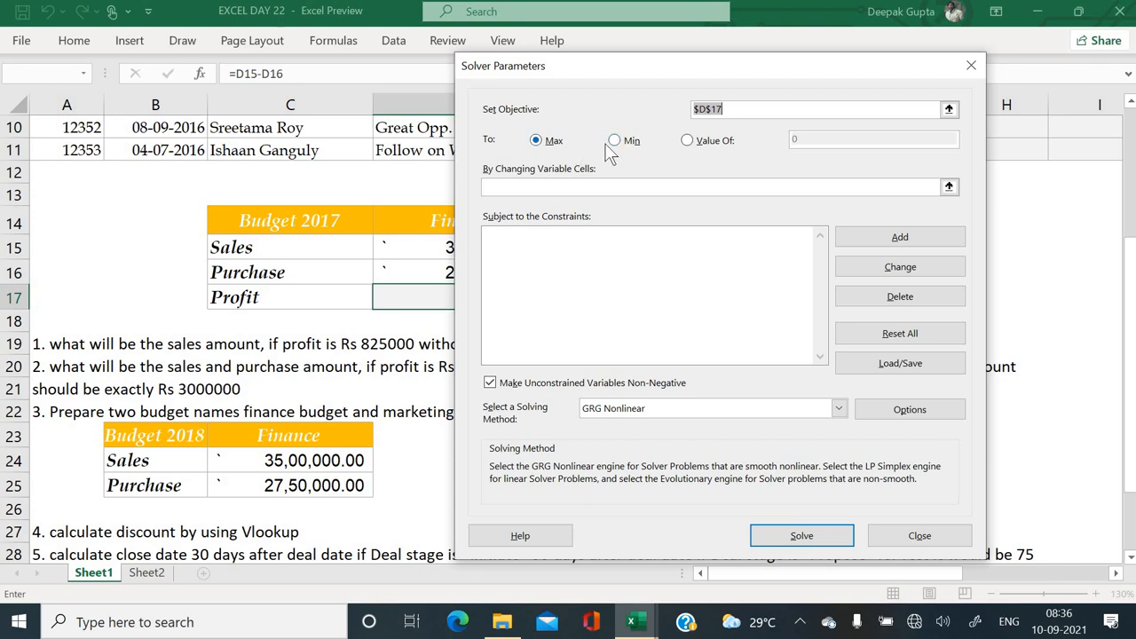
Step: Set the Solver objective to a target value of 800000
left_click(709, 140)
left_click(805, 140)
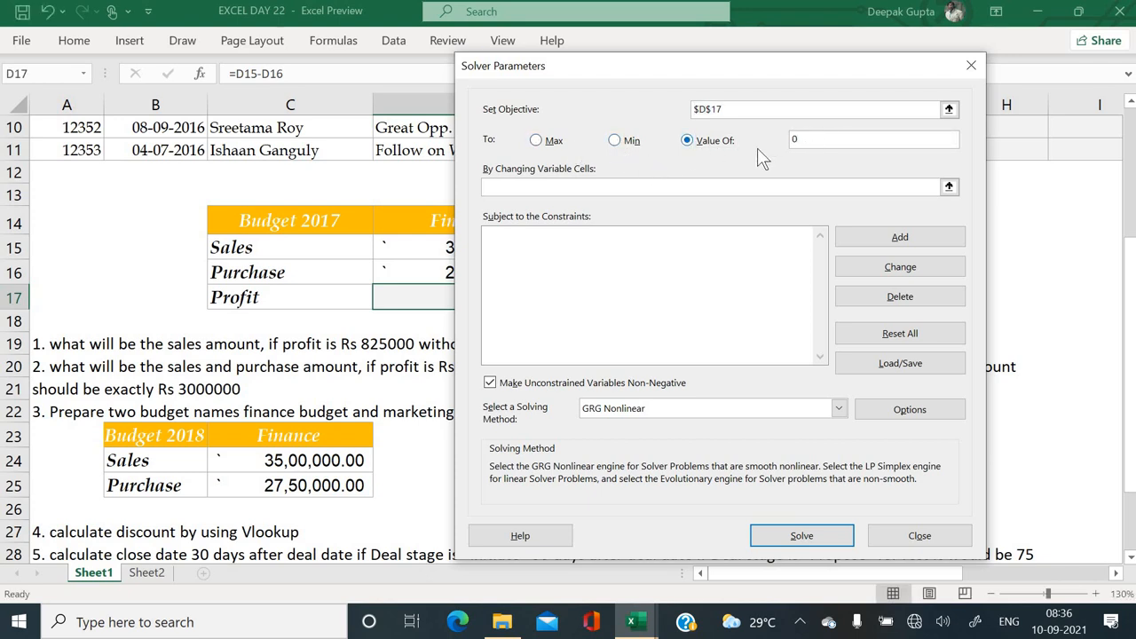
key("BackSpace")
type("800000")
Step: Set the Budget 2017 sales and purchase cells D15:D16 as Solver's changing variable cells
left_click_drag(830, 67, 899, 55)
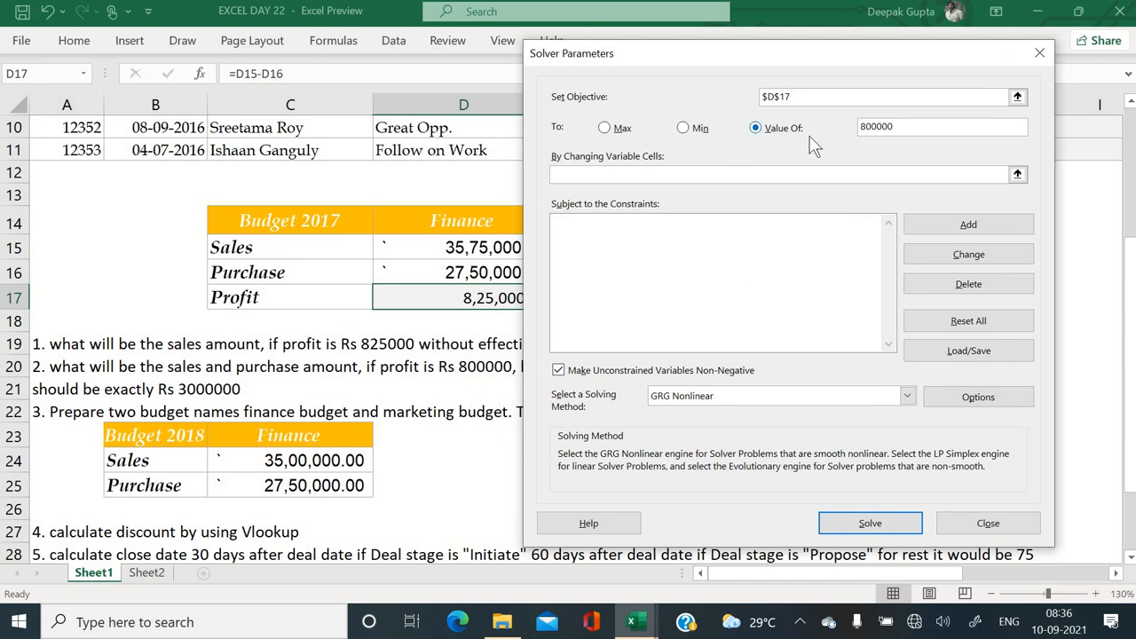
left_click(639, 175)
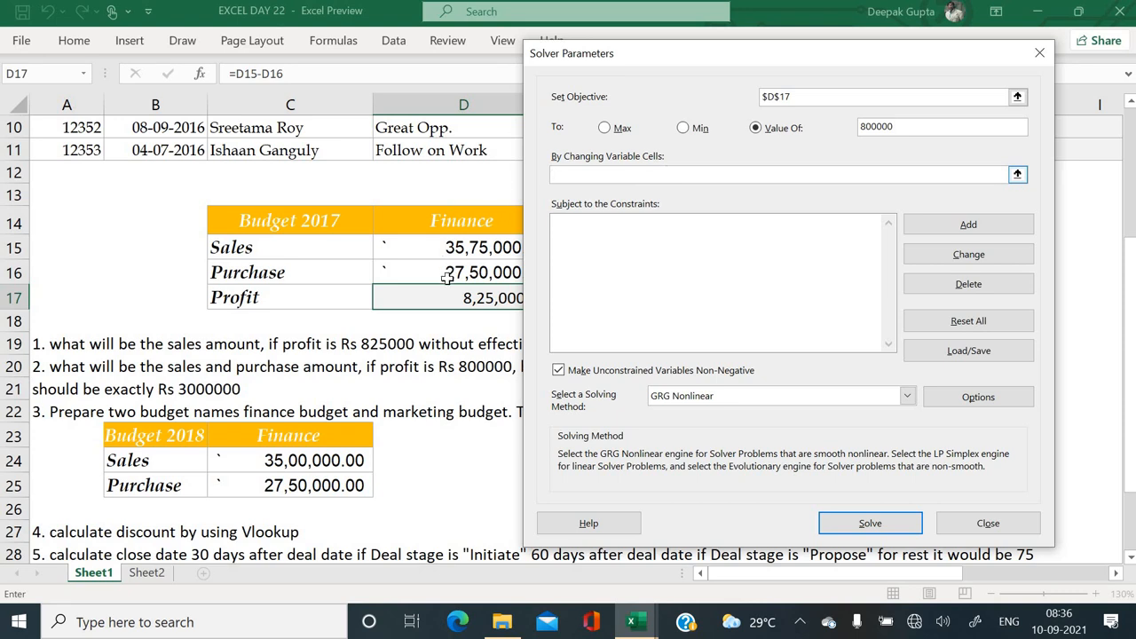
left_click_drag(445, 254, 443, 266)
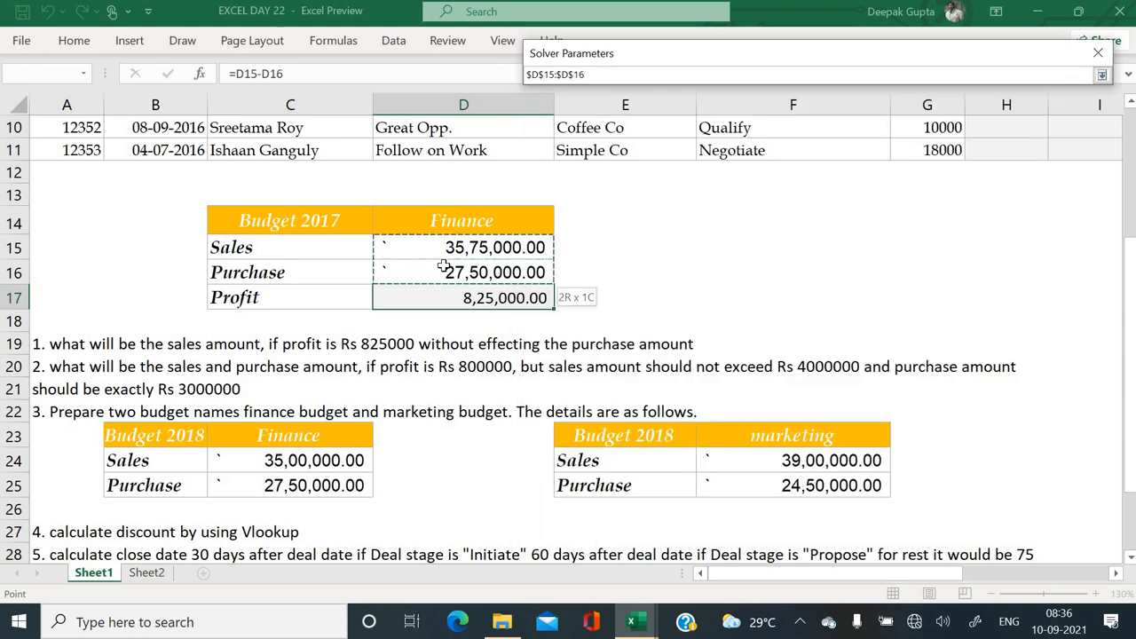
key("Return")
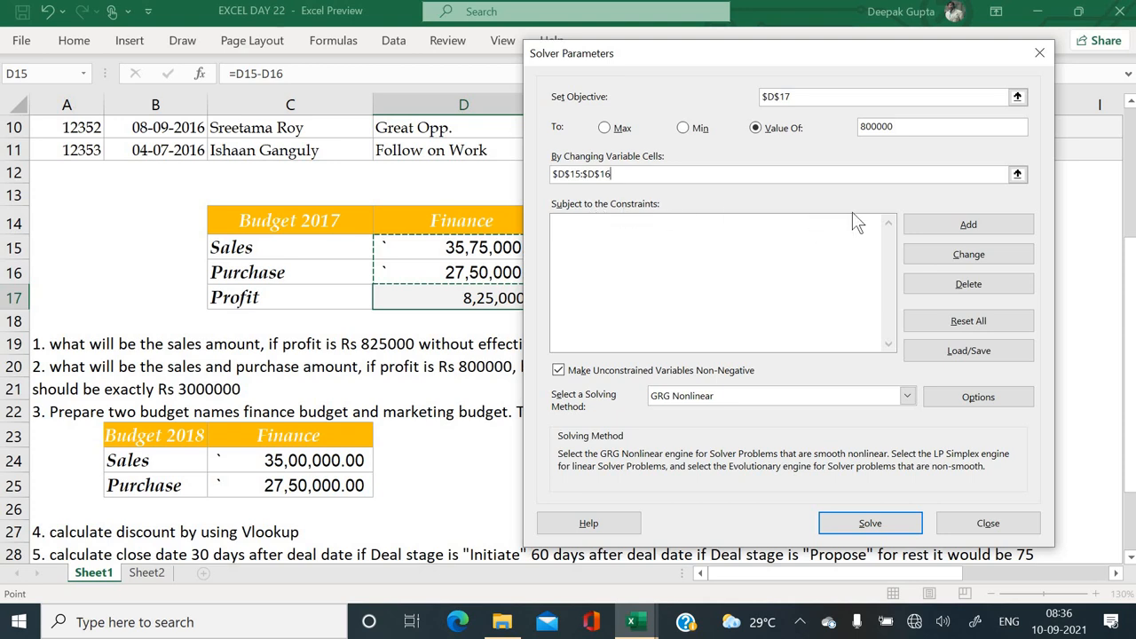
Step: Add a Solver constraint limiting the sales cell D15 to <= 4000000
left_click(938, 229)
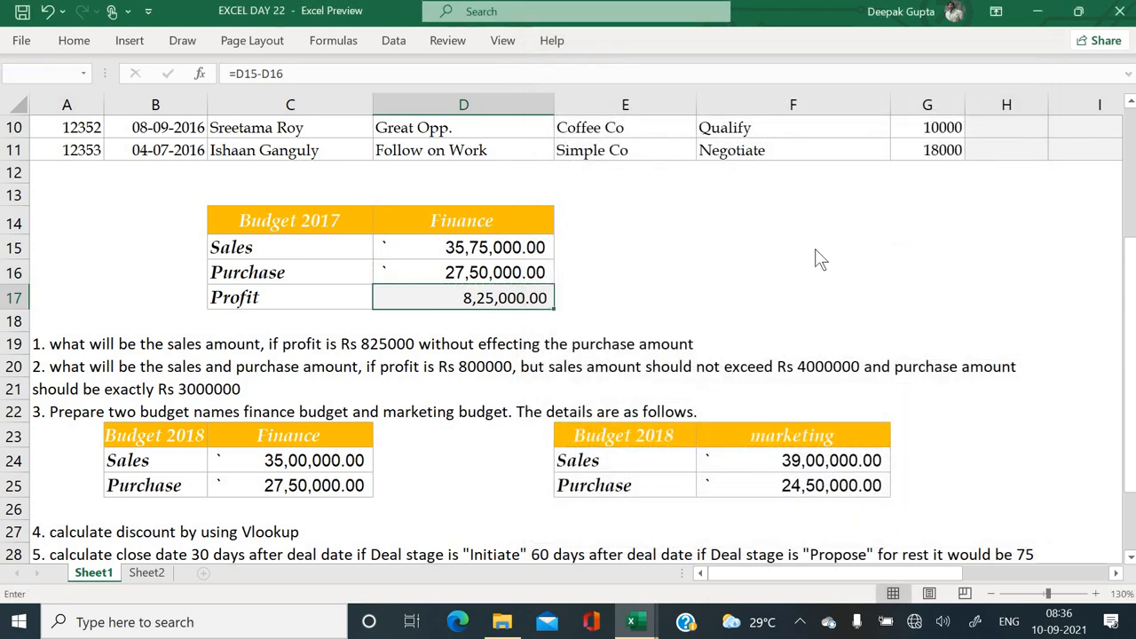
left_click(502, 250)
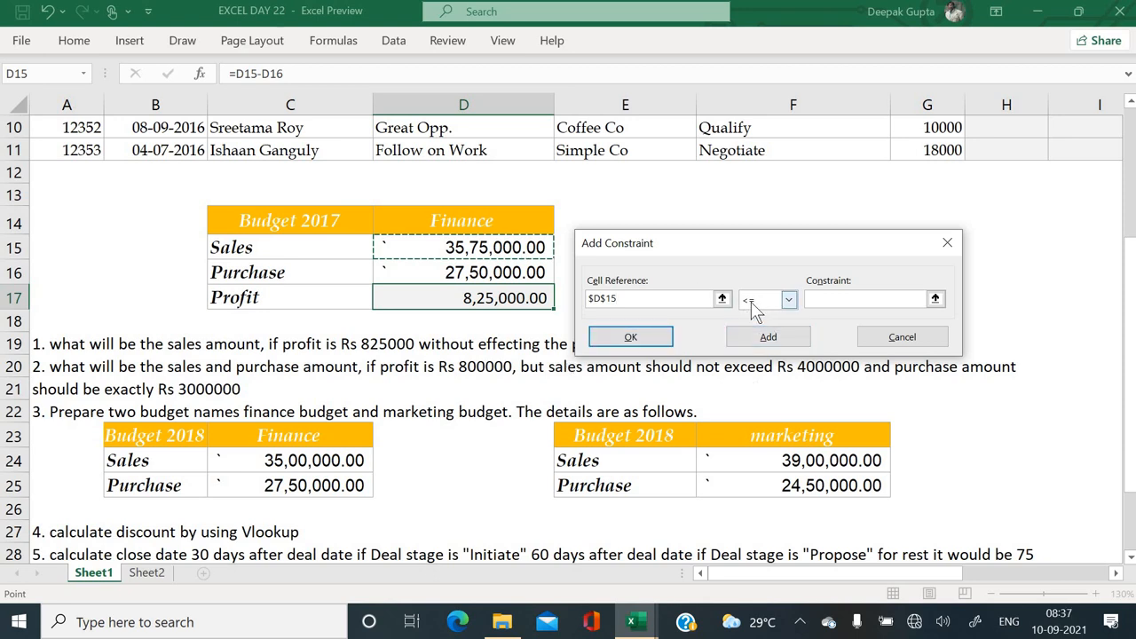
left_click(830, 299)
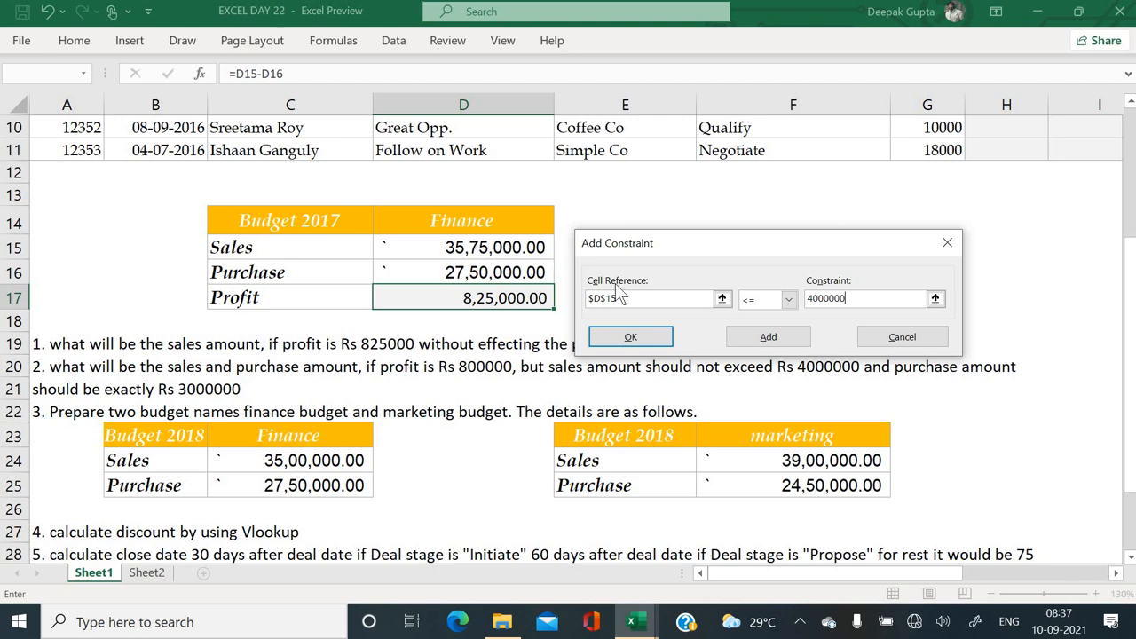
left_click(760, 342)
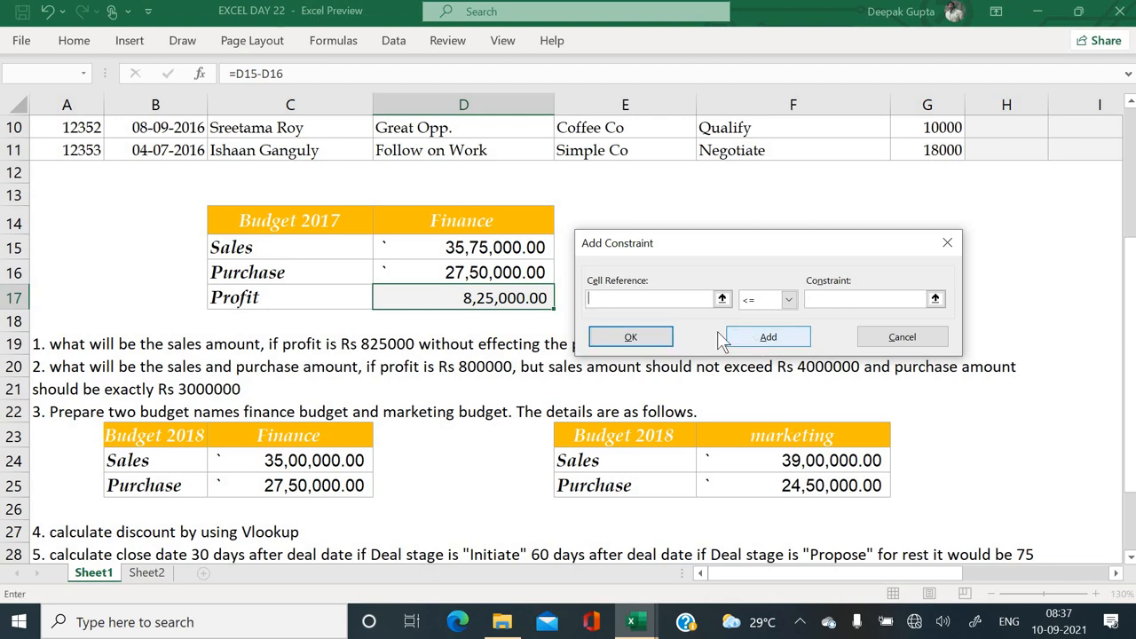
Step: Add a Solver constraint making the purchase cell D16 = 3000000 and finish the constraint list
left_click(486, 272)
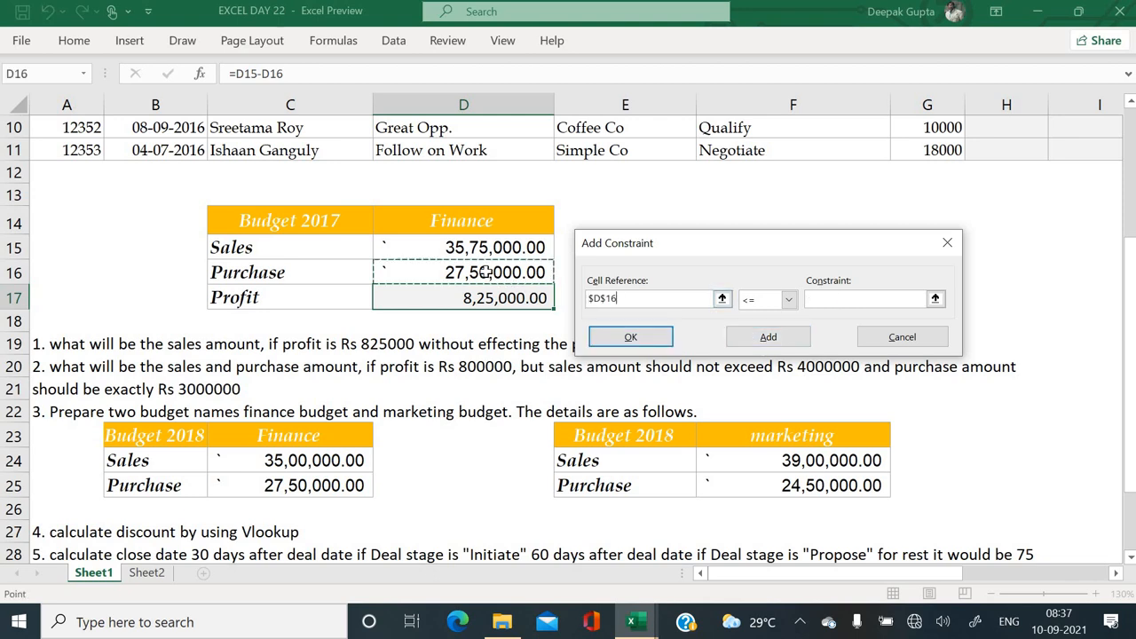
left_click(790, 300)
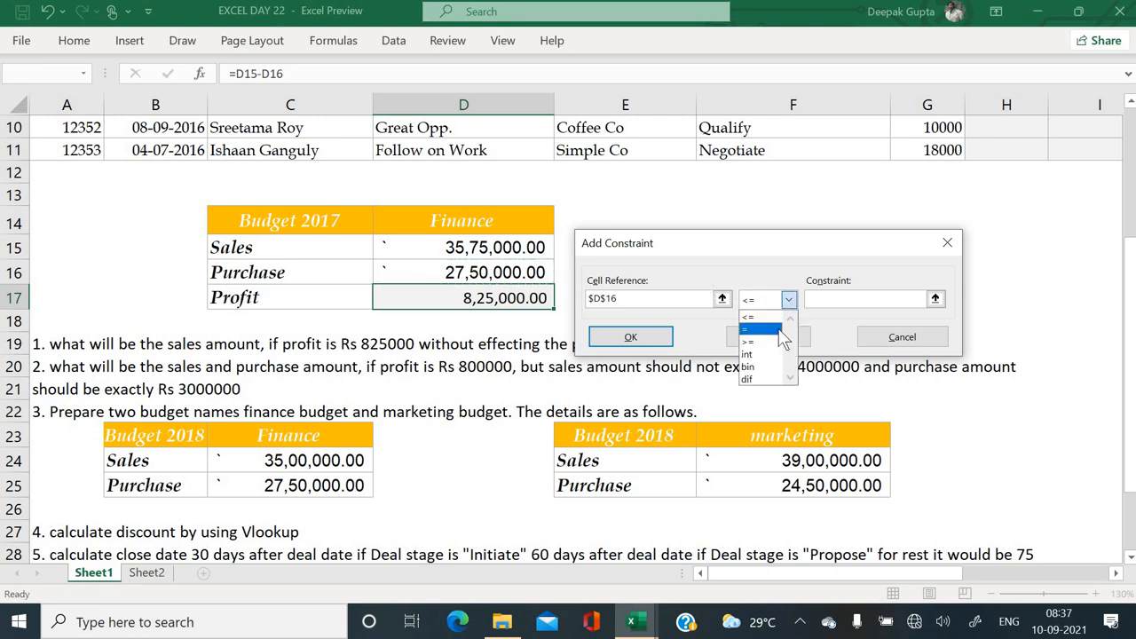
left_click(760, 330)
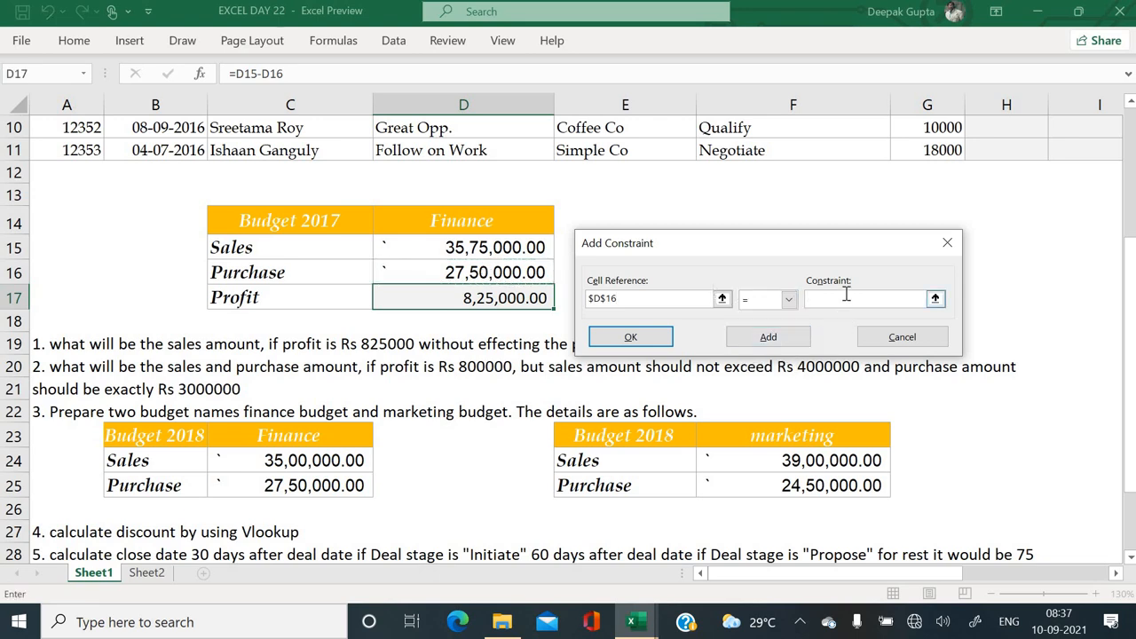
type("3000000")
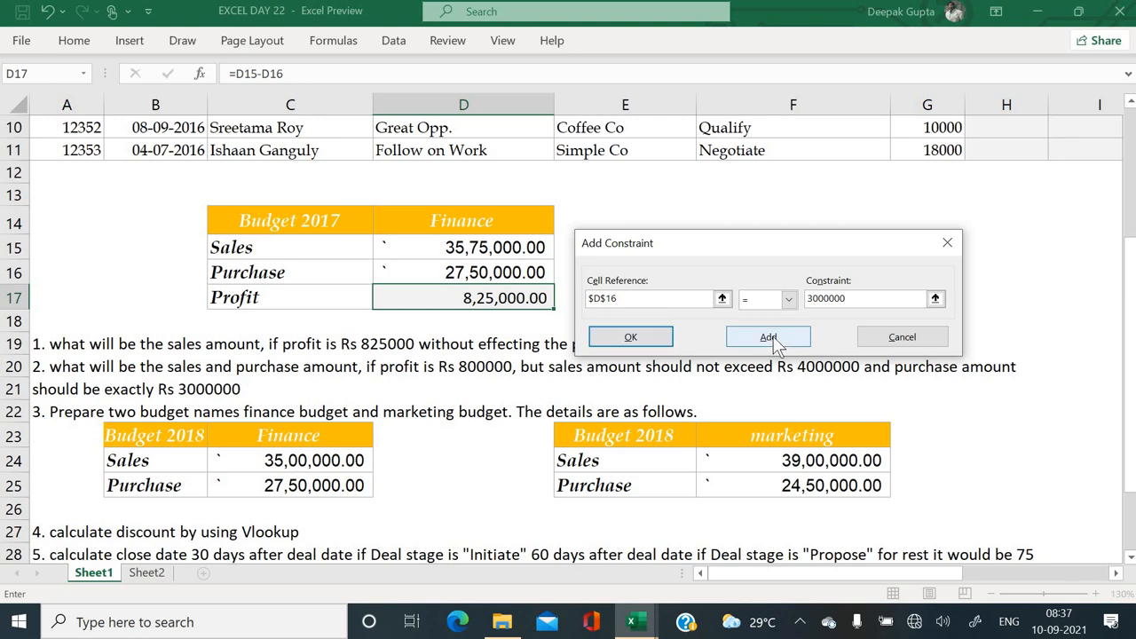
left_click(632, 339)
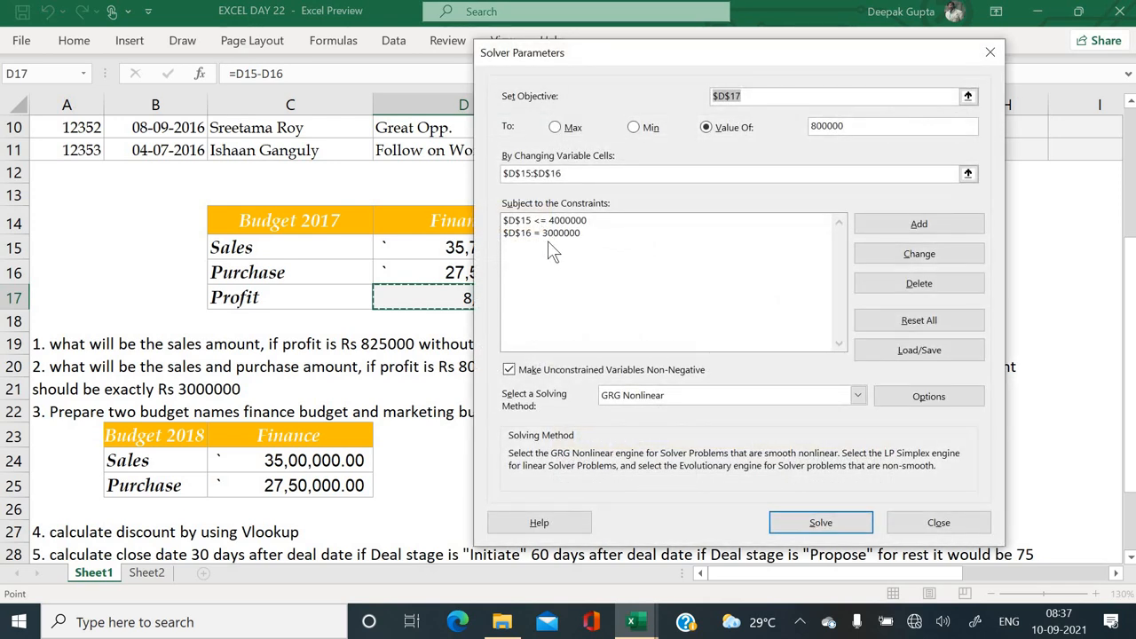
Step: Solve the model, keep the Solver solution and check the Budget 2017 amounts
left_click(815, 524)
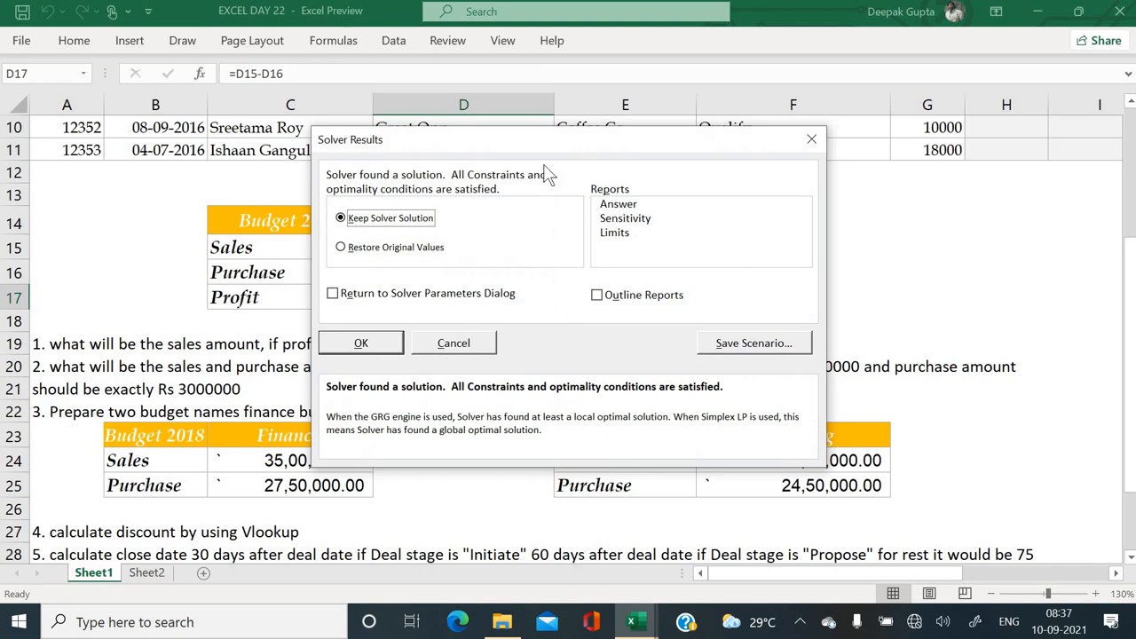
left_click_drag(551, 140, 906, 150)
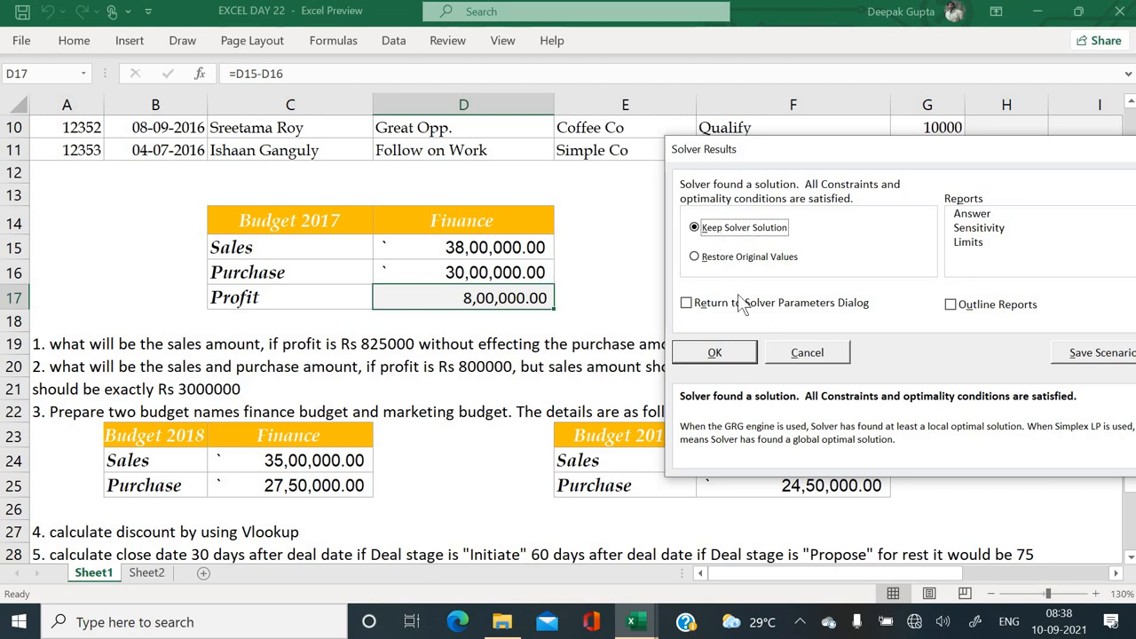
left_click(717, 353)
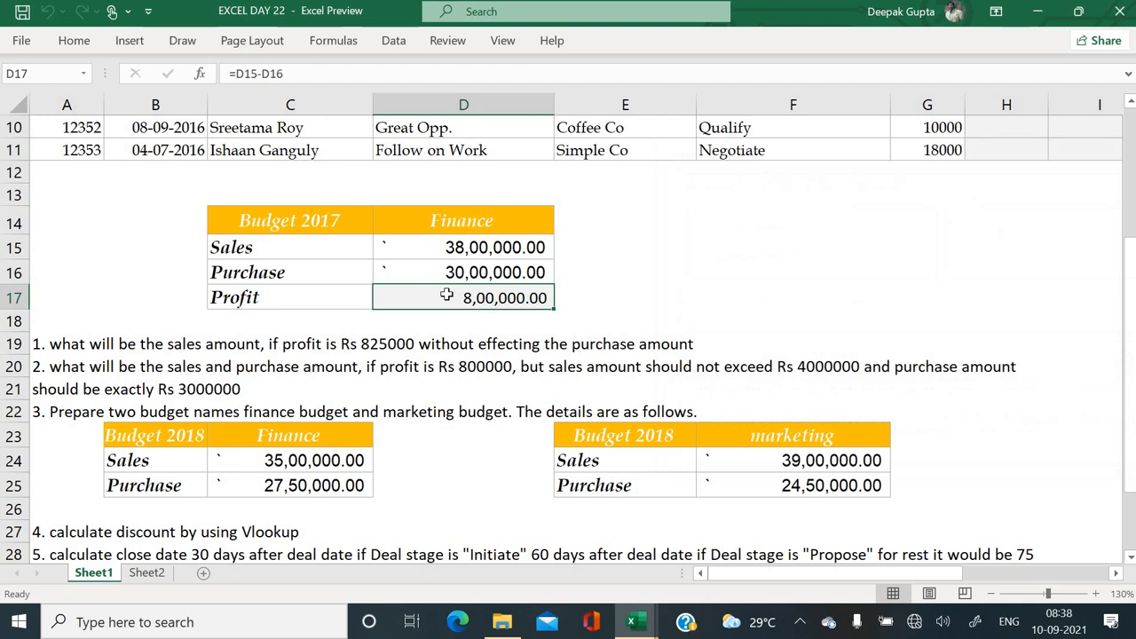
left_click(442, 325)
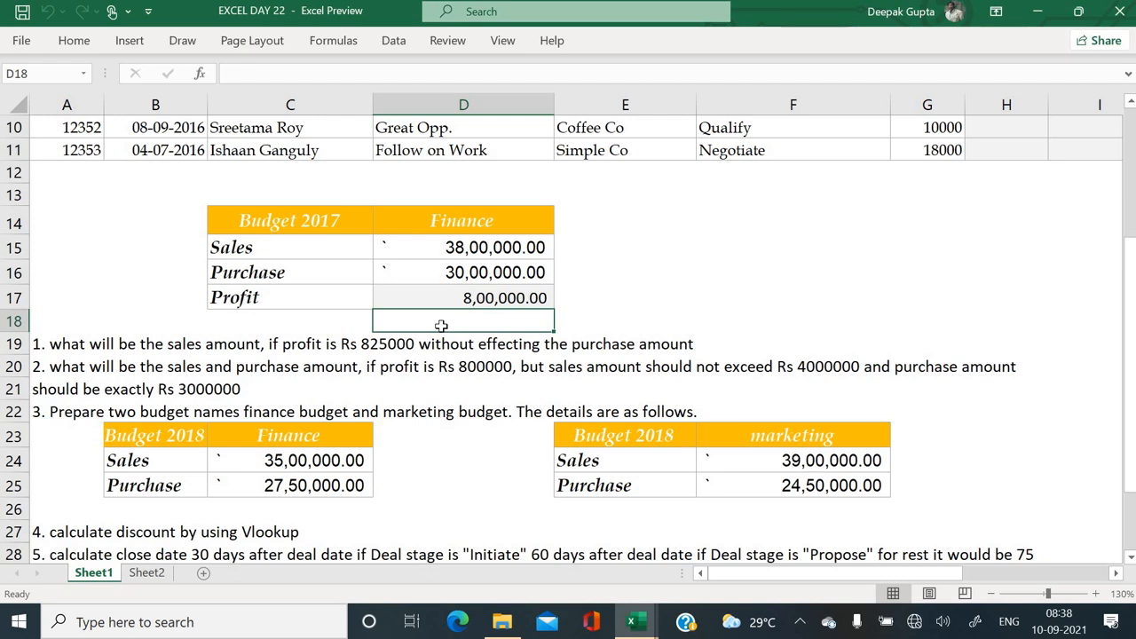
left_click(459, 299)
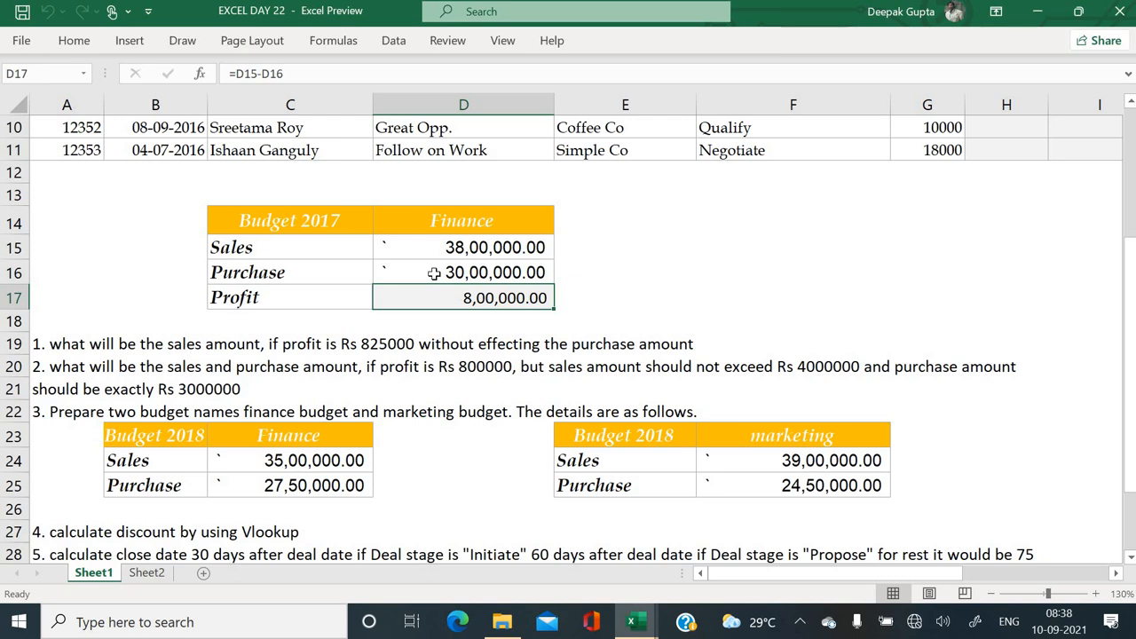
Step: Read question 3 and examine the sales and purchase amounts in the Budget 2018 finance and marketing tables
left_click(439, 367)
scroll(439, 367, "down", 2)
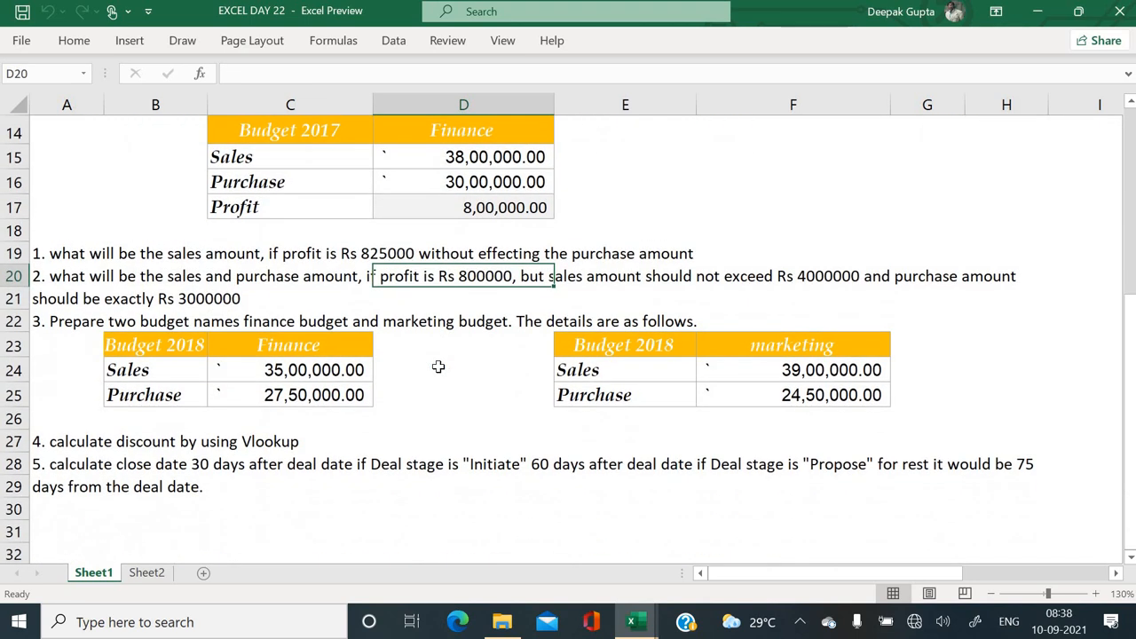
scroll(439, 366, "down", 1)
left_click(83, 274)
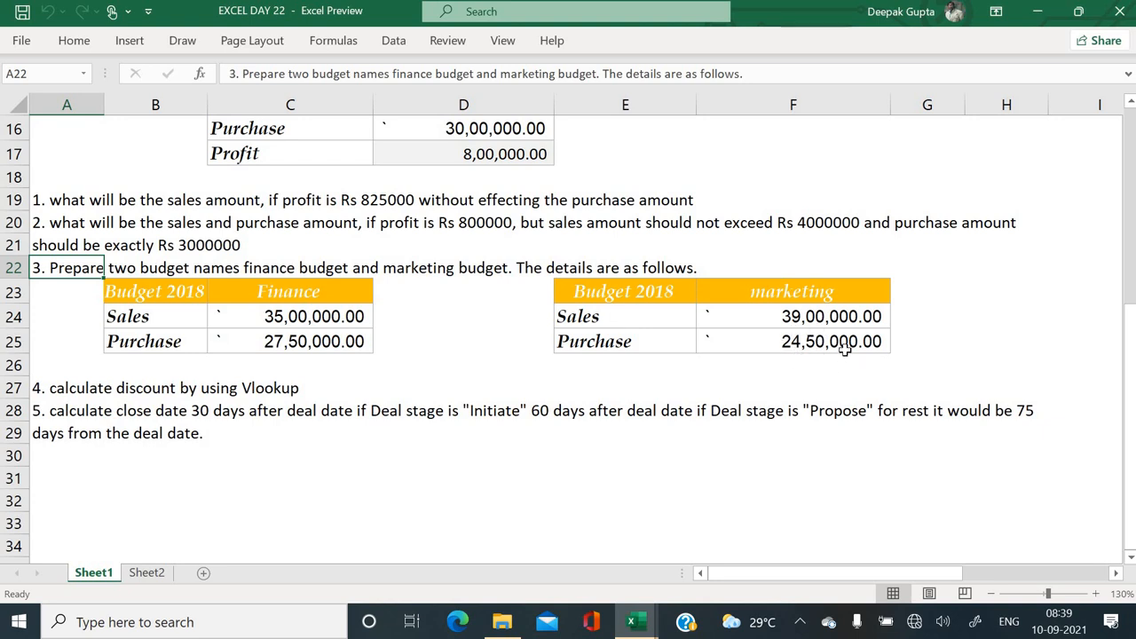
left_click(734, 342)
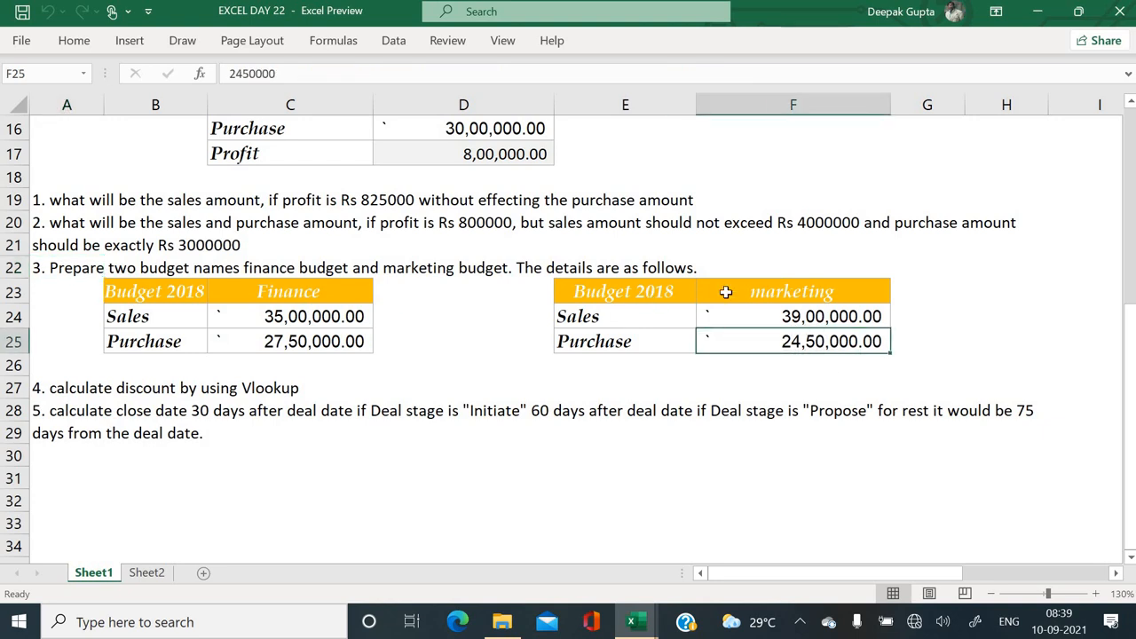
left_click_drag(775, 294, 774, 325)
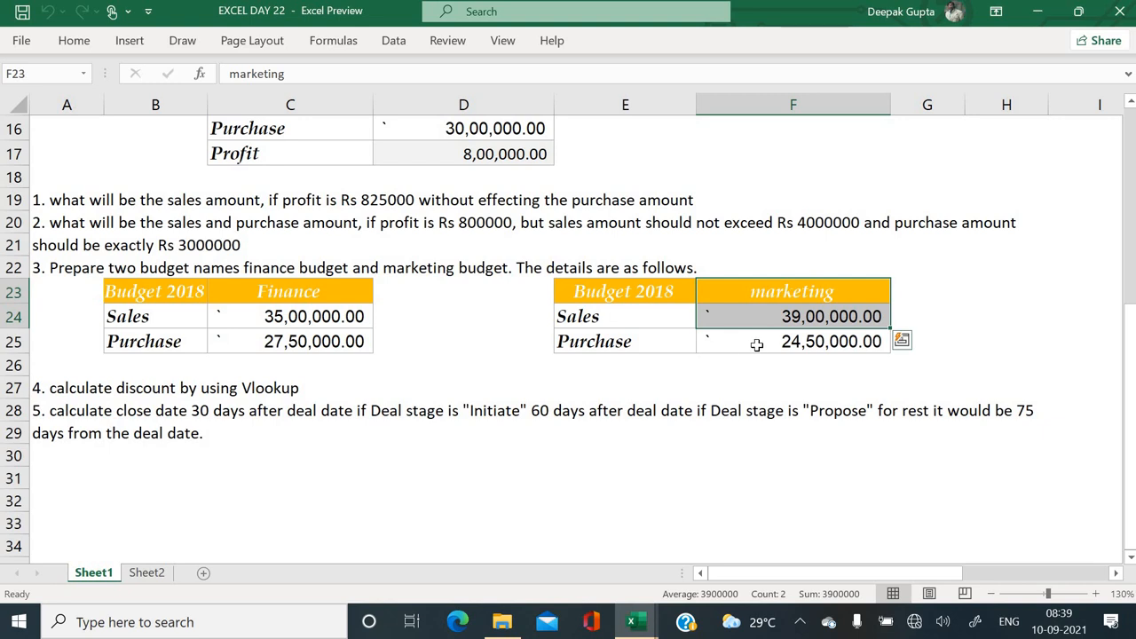
left_click(756, 344)
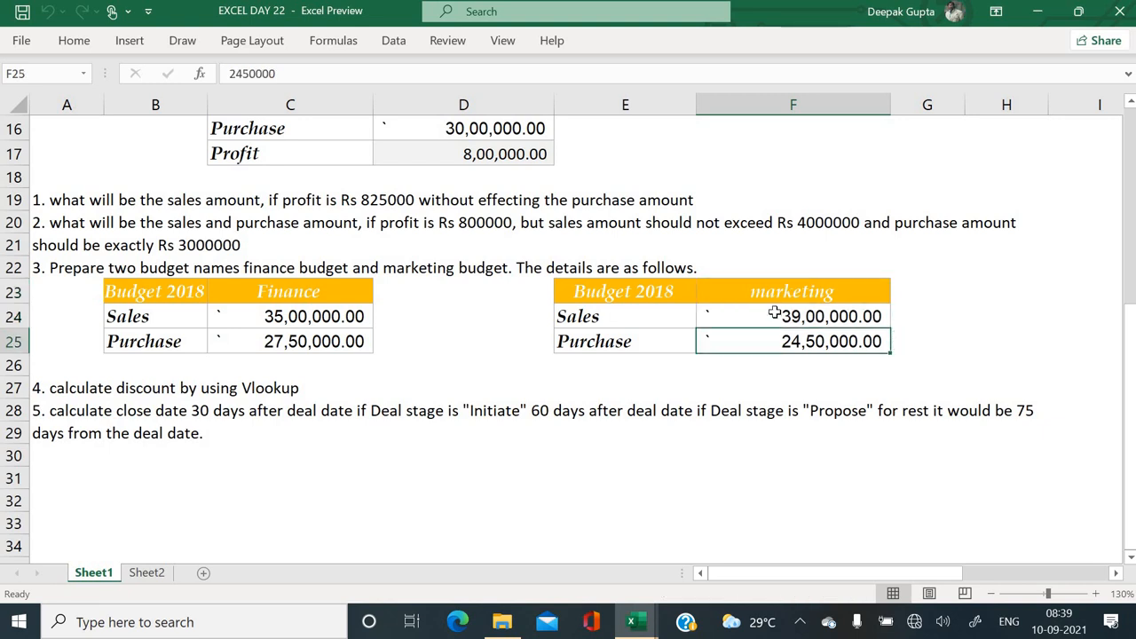
left_click(774, 312)
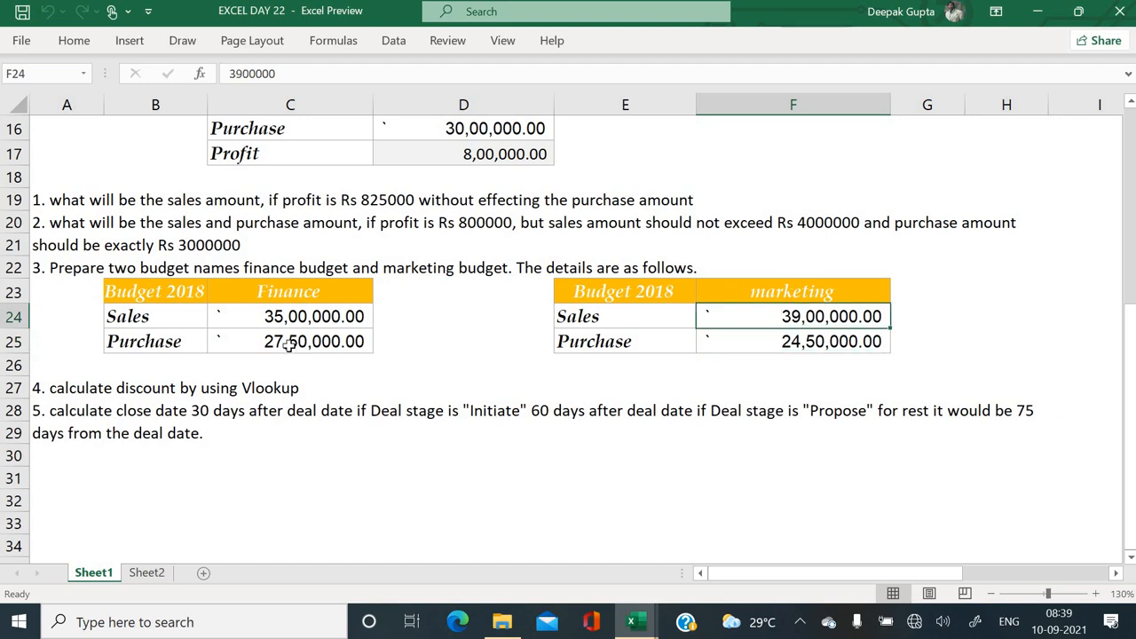
left_click_drag(277, 321, 268, 341)
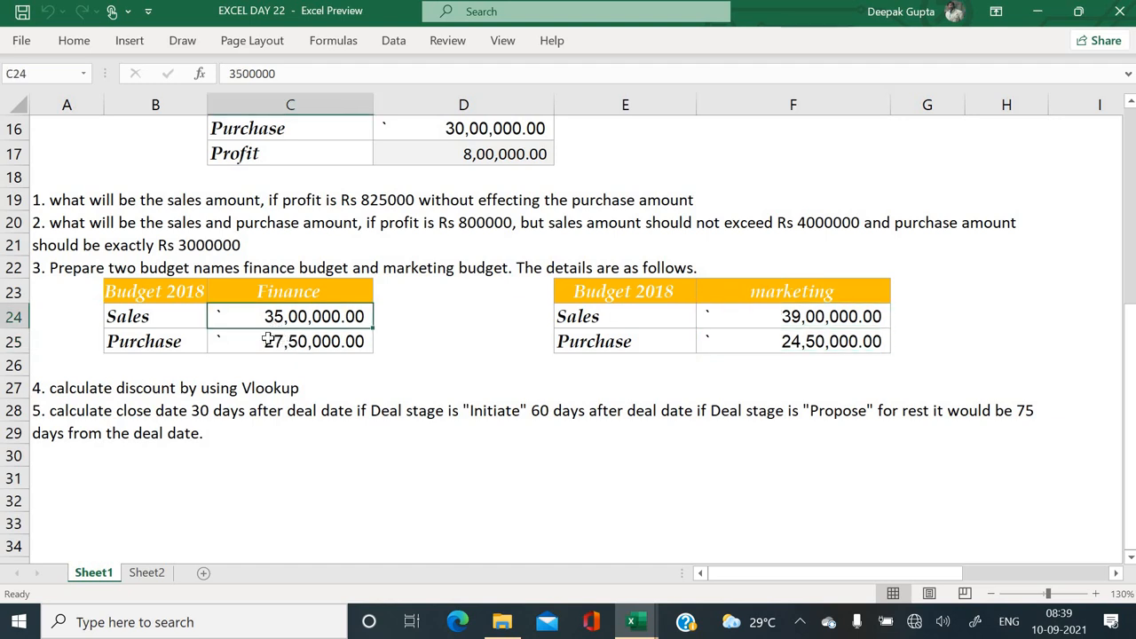
left_click(261, 348)
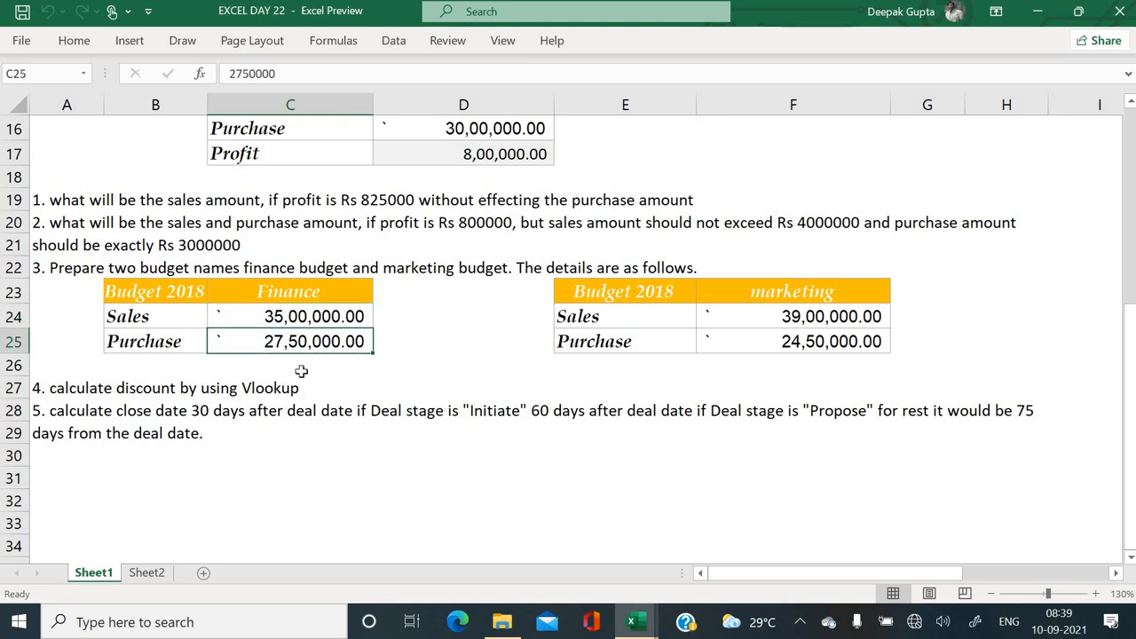
left_click(293, 323)
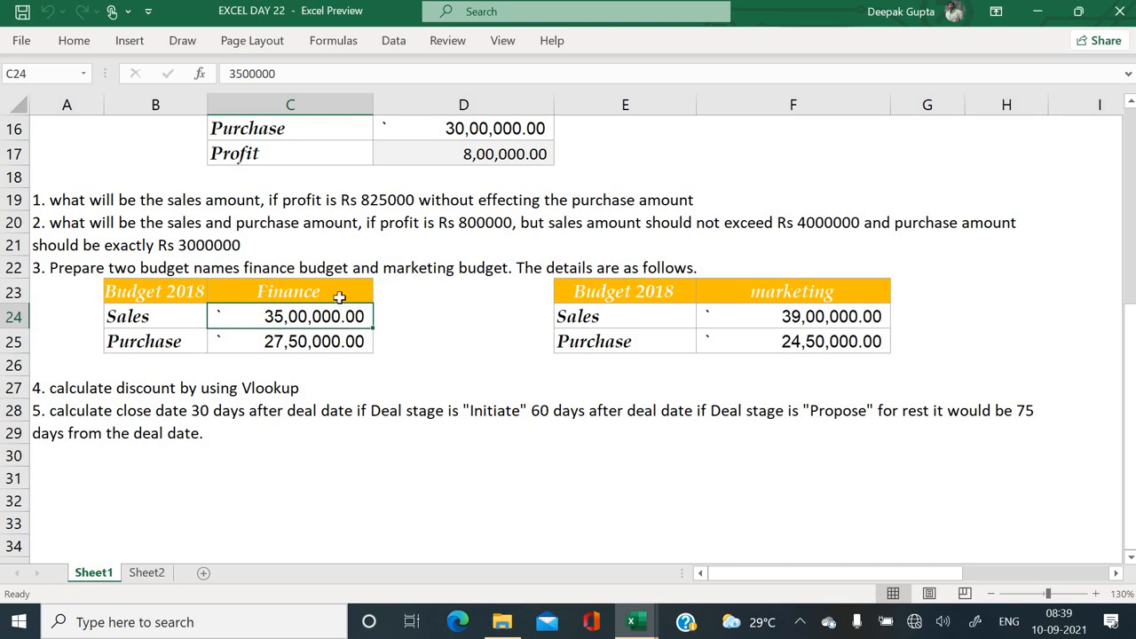
left_click(338, 294)
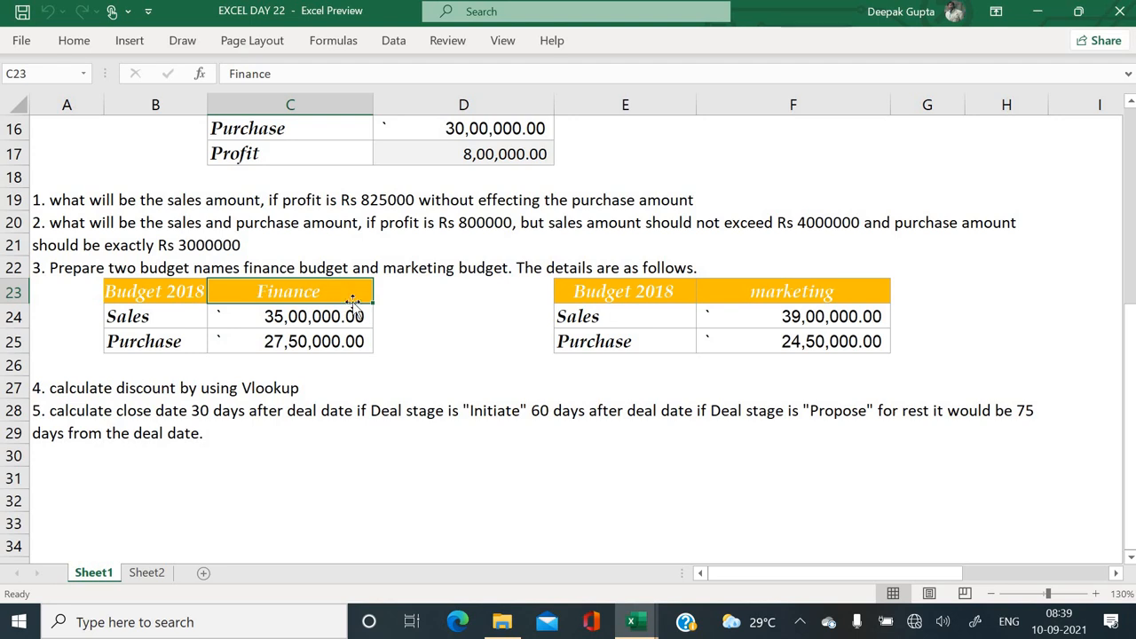
Step: Open the Scenario Manager for the Budget 2017 table with the profit cell D17 selected, clear of the table
left_click(331, 262)
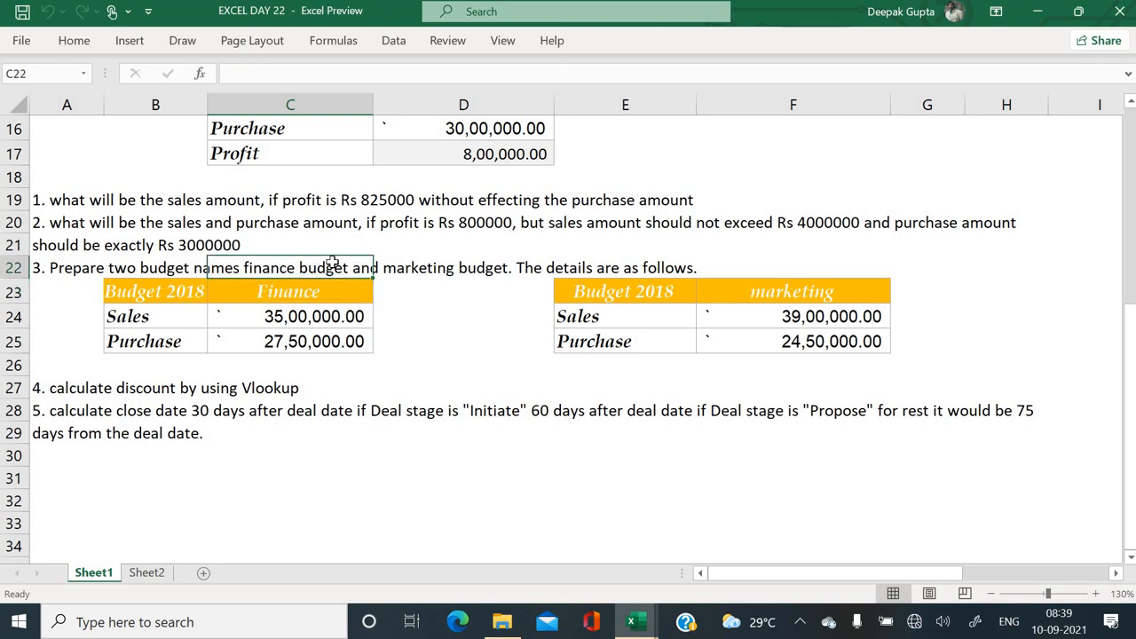
scroll(331, 262, "up", 1)
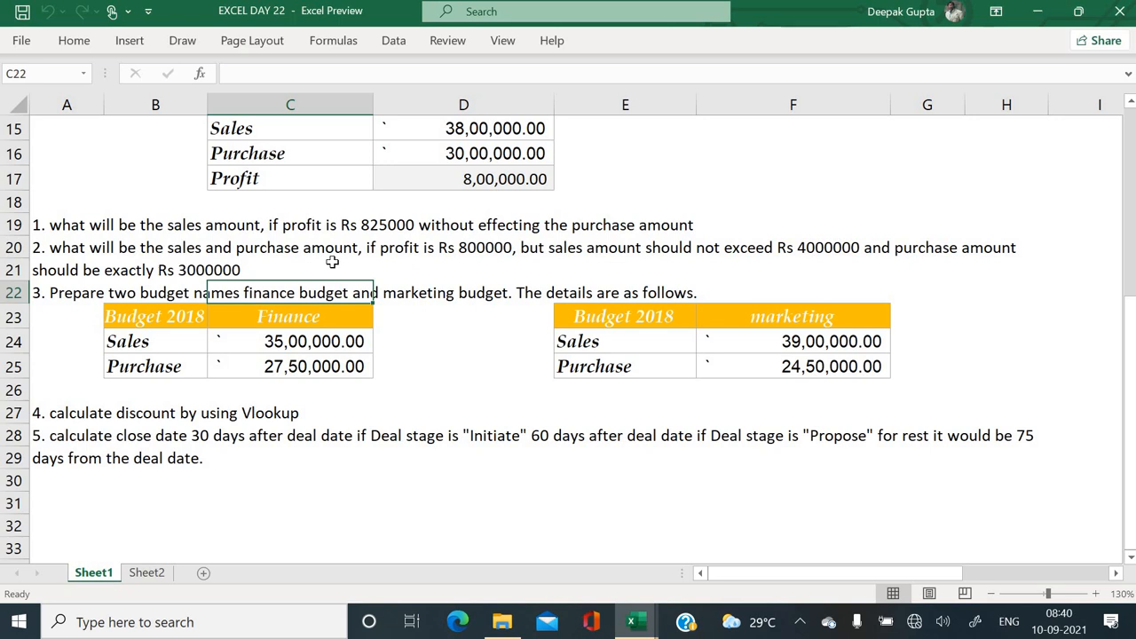
scroll(332, 262, "up", 2)
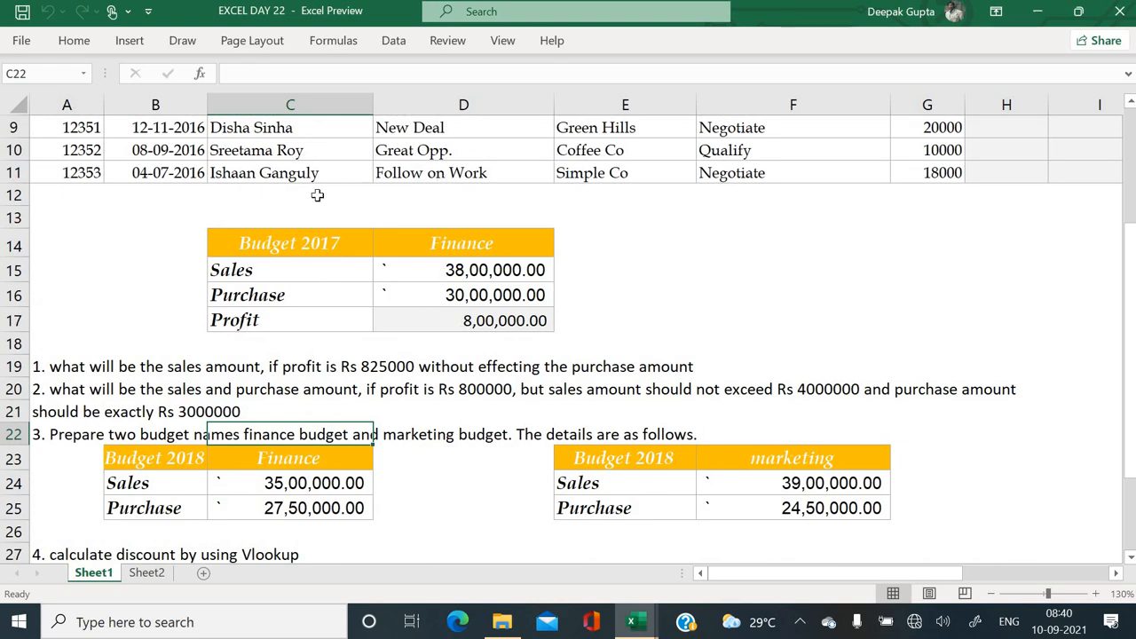
left_click(475, 321)
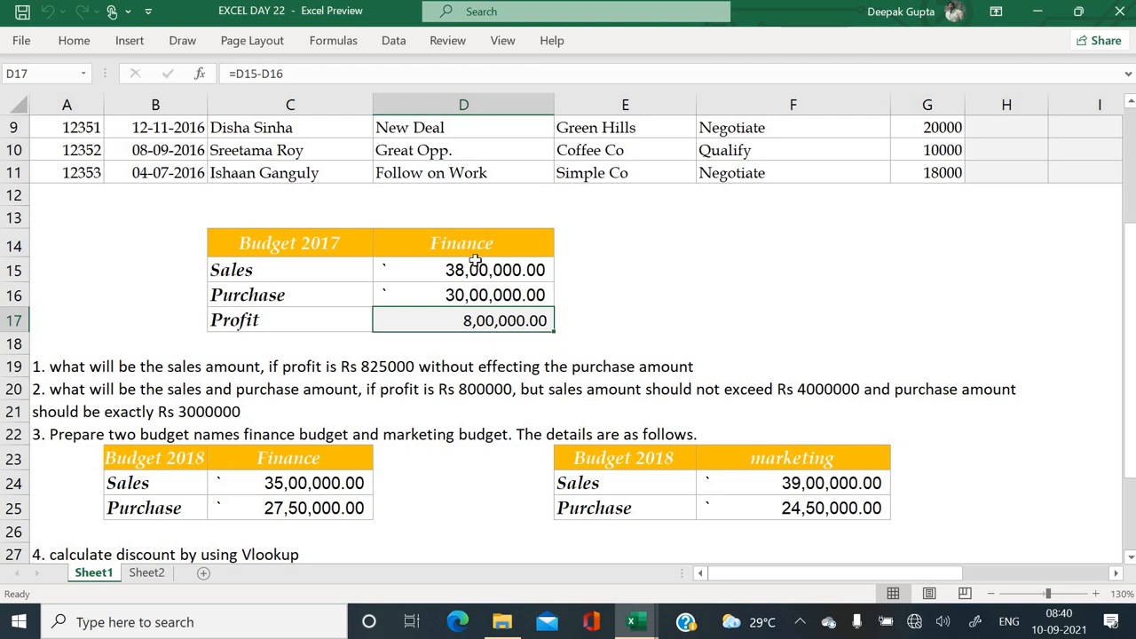
left_click_drag(364, 244, 455, 318)
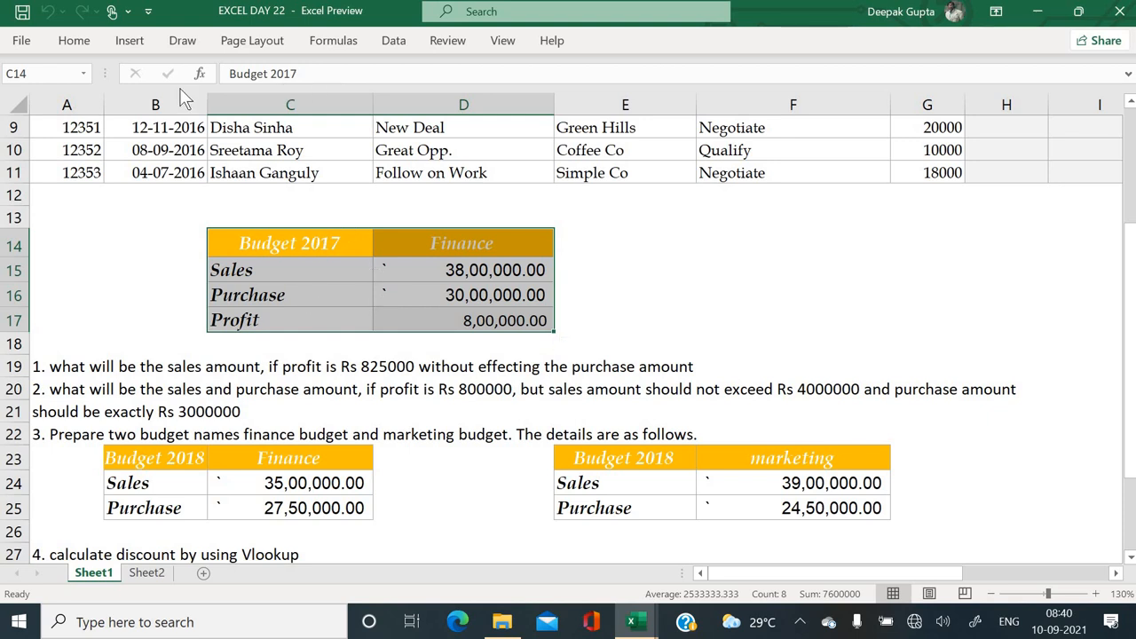
left_click(484, 325)
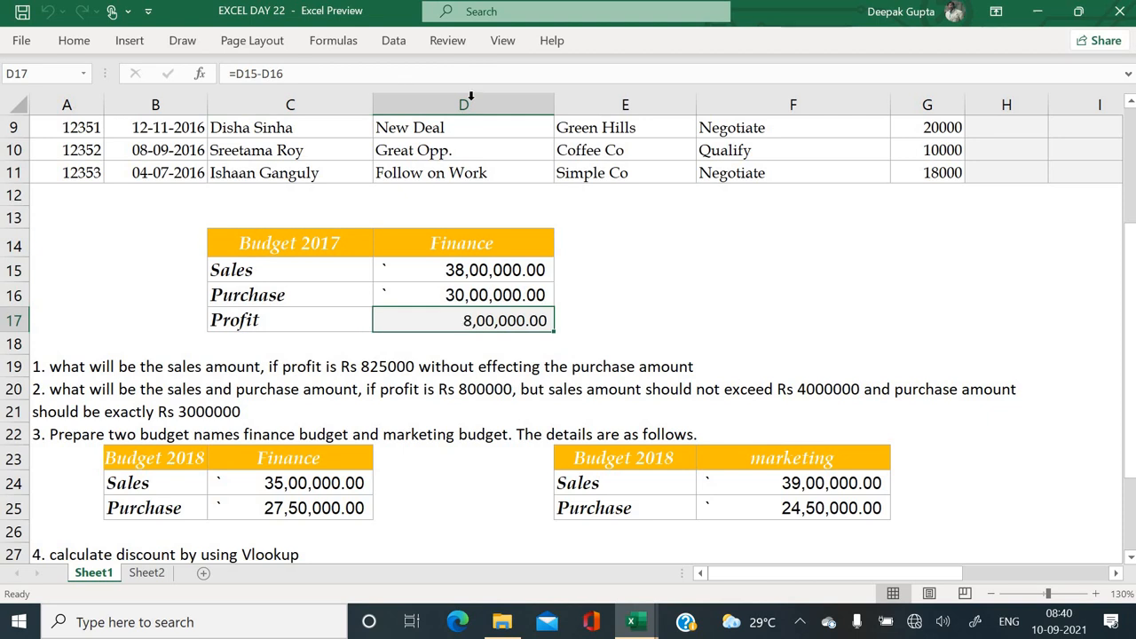
left_click(395, 41)
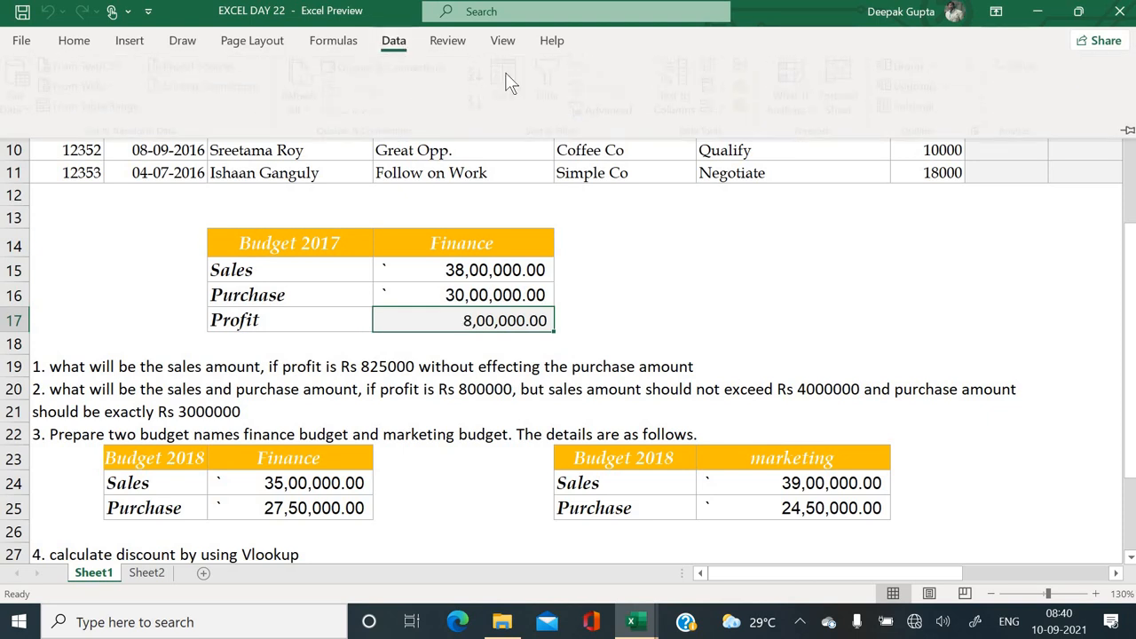
left_click(823, 109)
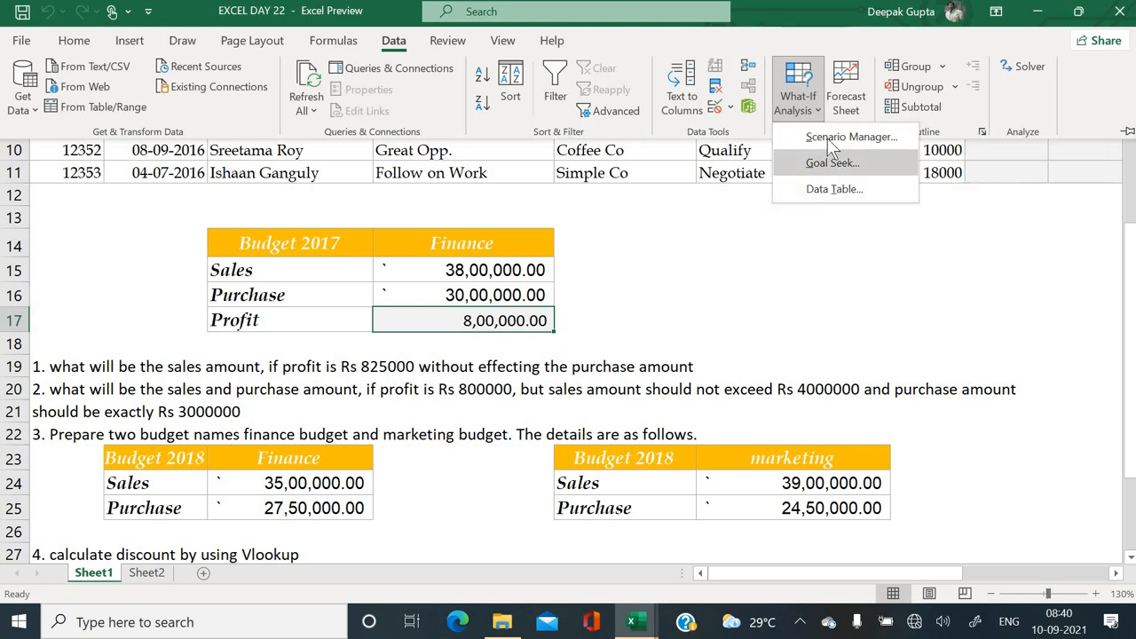
left_click(826, 136)
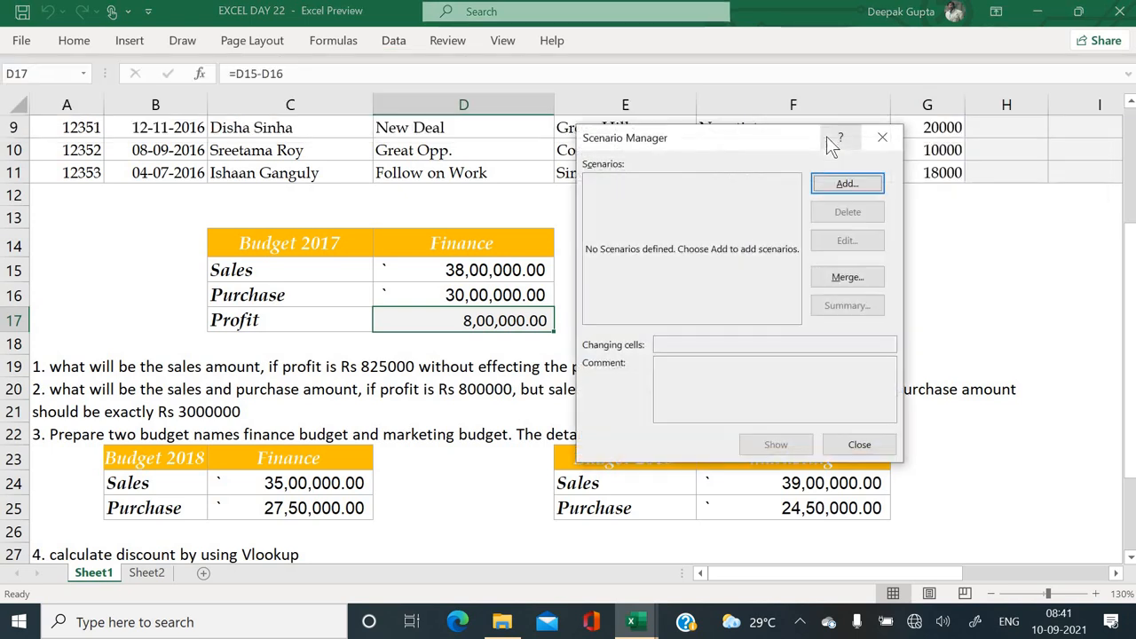
left_click_drag(791, 144, 932, 171)
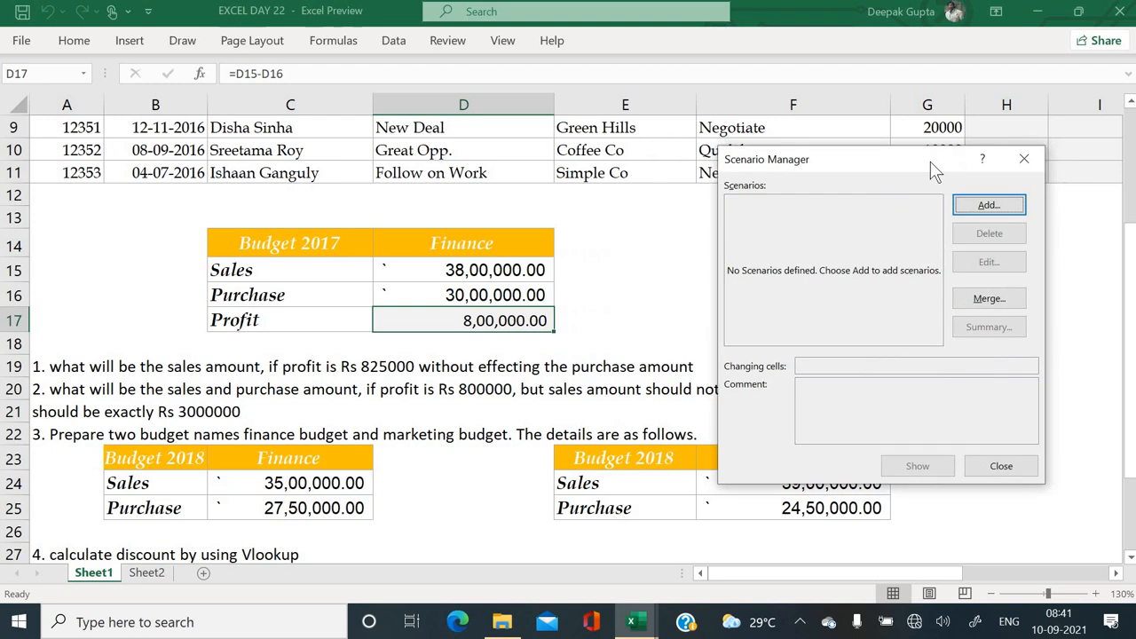
Step: Start a new scenario and name it FINANCE BUDGET
left_click(979, 208)
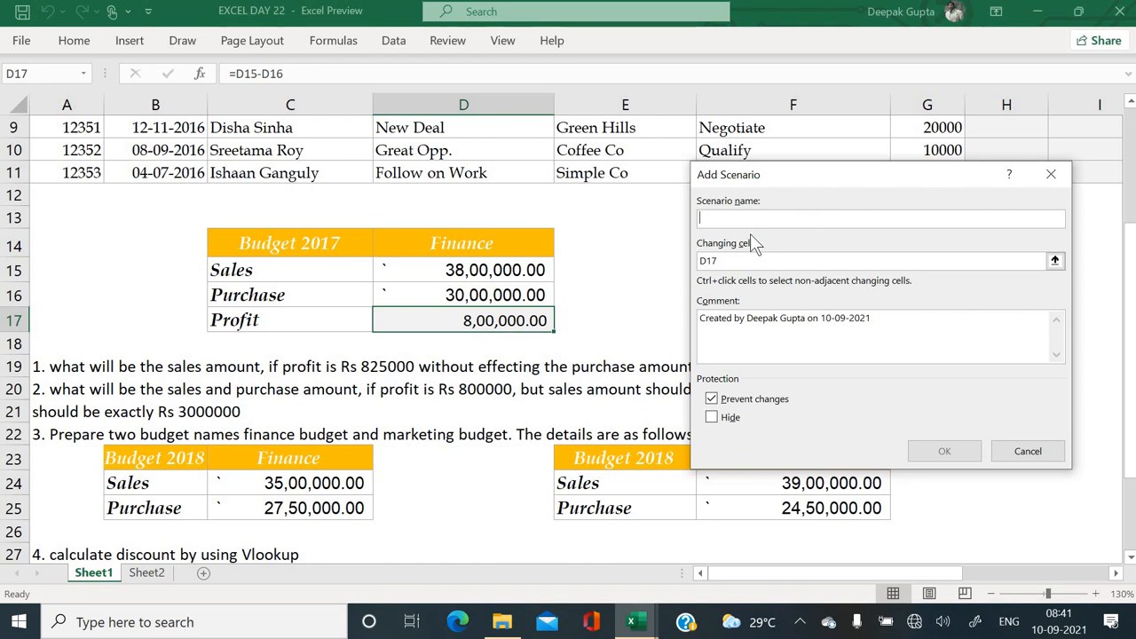
type("fINANC")
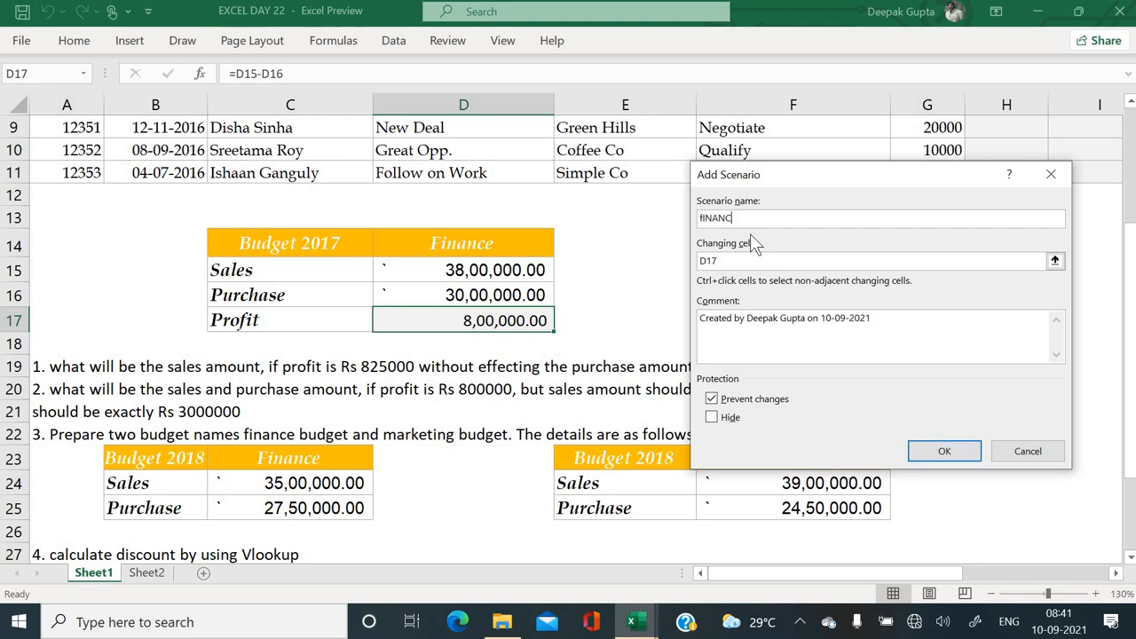
key("BackSpace")
key("BackSpace")
key("BackSpace")
key("BackSpace")
key("BackSpace")
key("BackSpace")
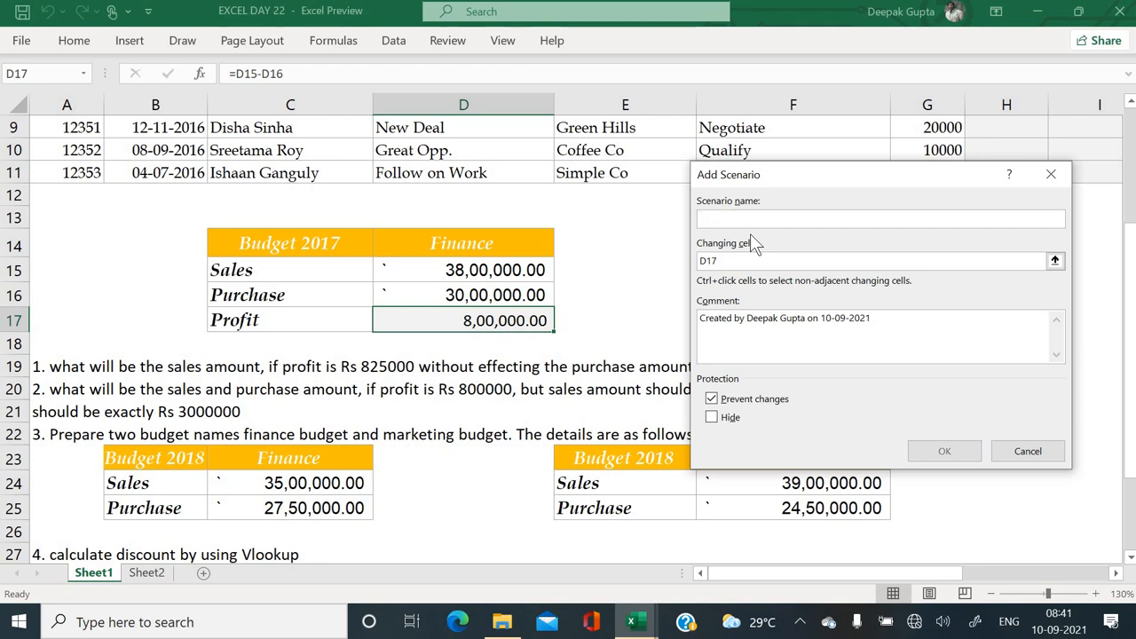
type("FINANCE")
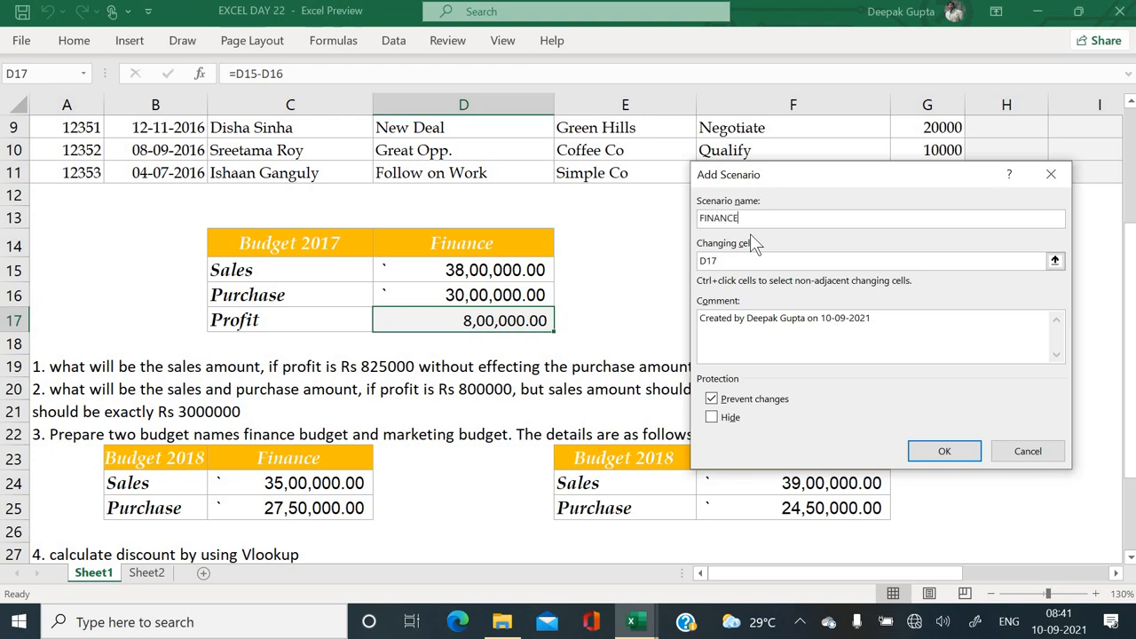
type(" BUDGET")
Step: Use D15 and D16 as the finance scenario's changing cells with values 3500000 and 2750000, and proceed to adding another scenario
left_click(749, 261)
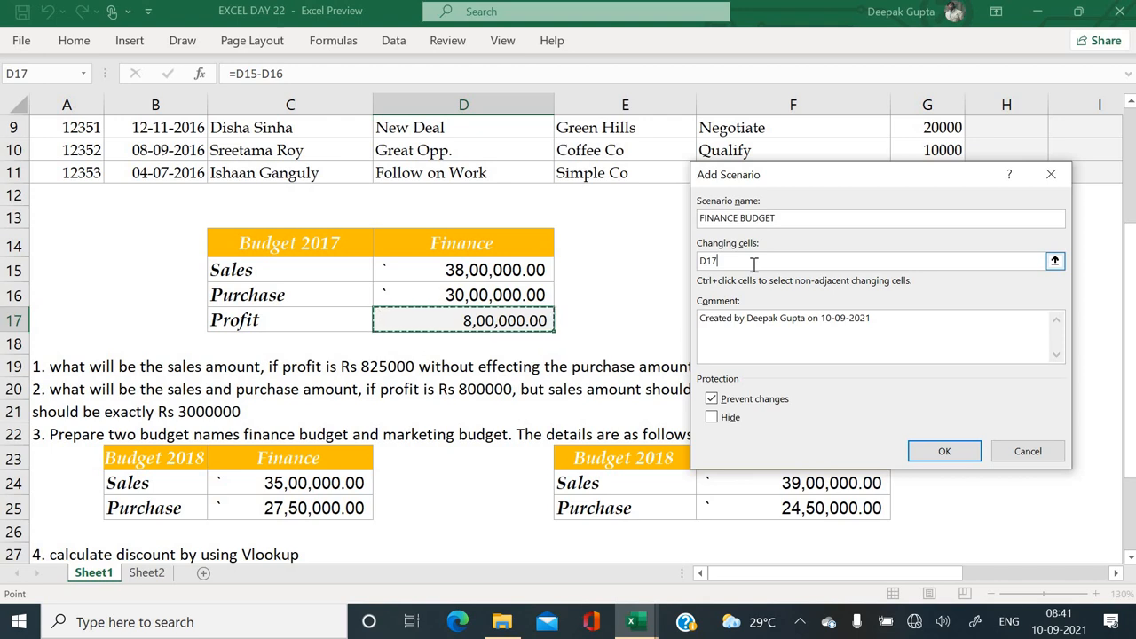
key("BackSpace")
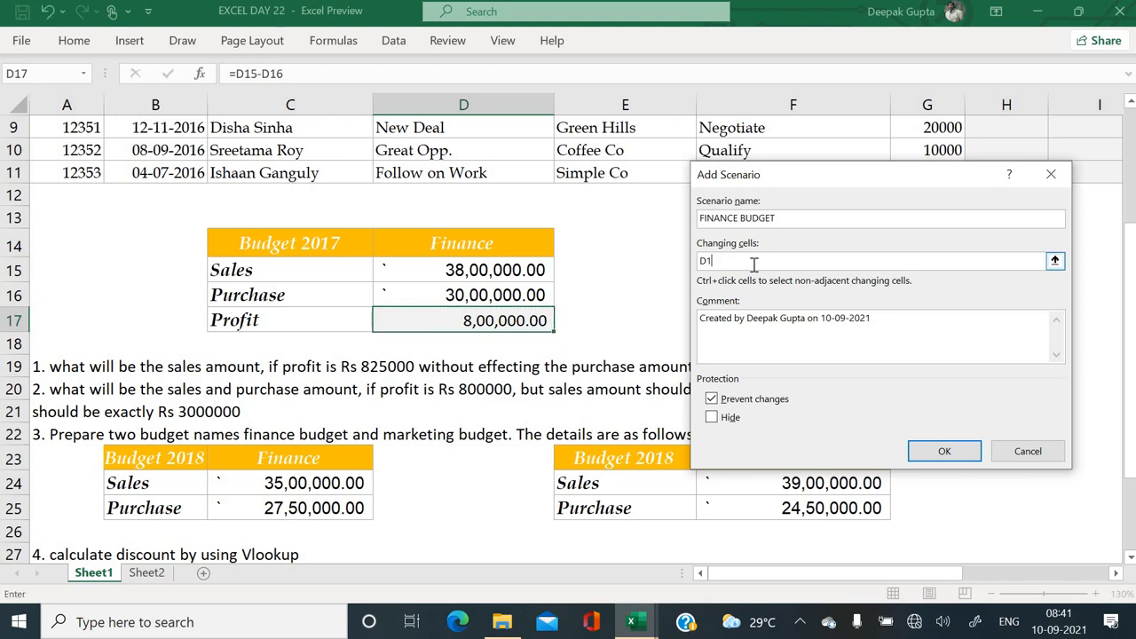
left_click(534, 269)
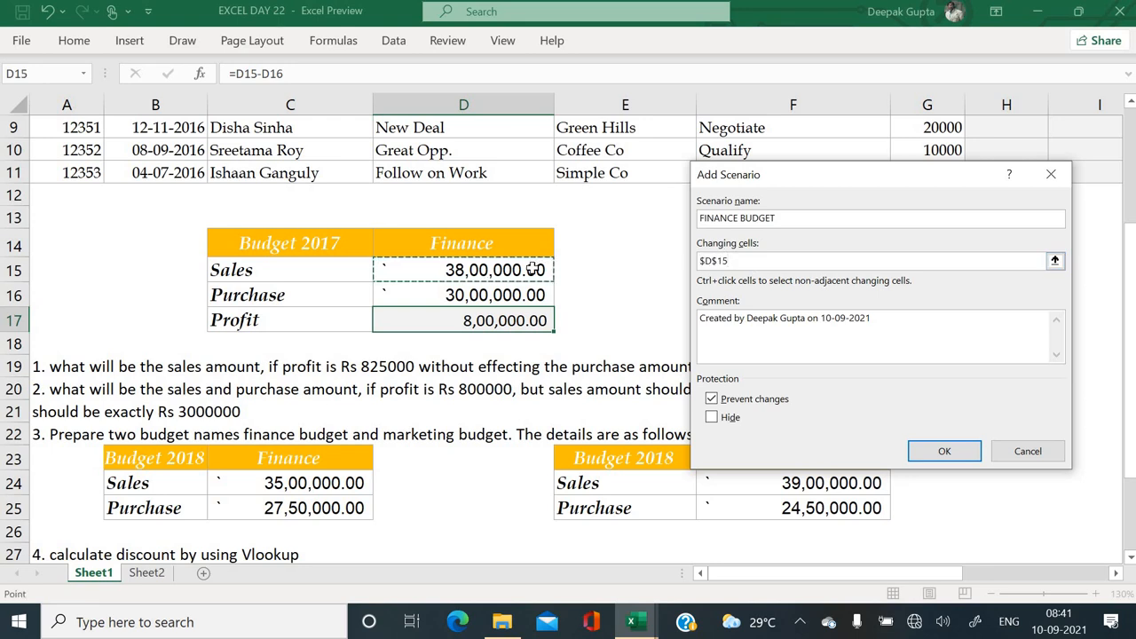
type(",")
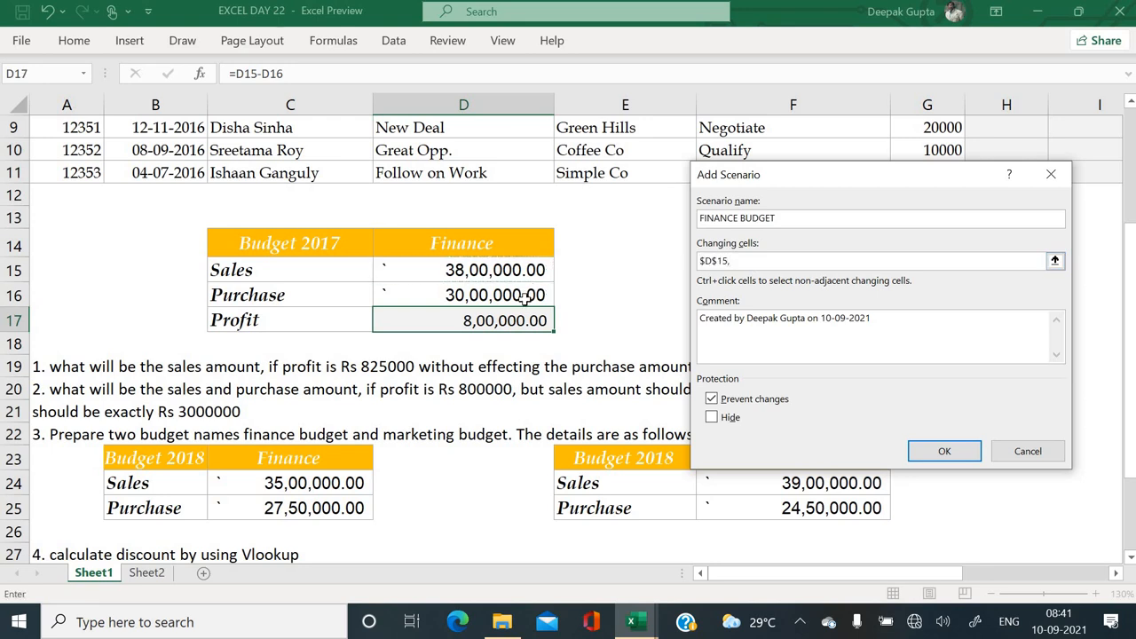
left_click(524, 295)
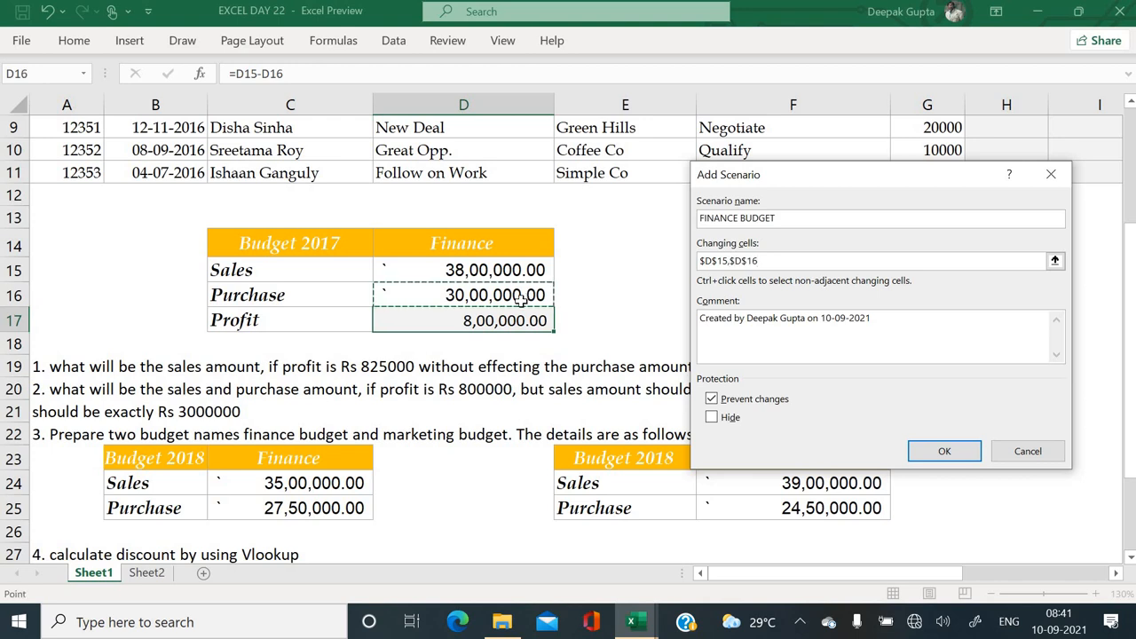
left_click(941, 451)
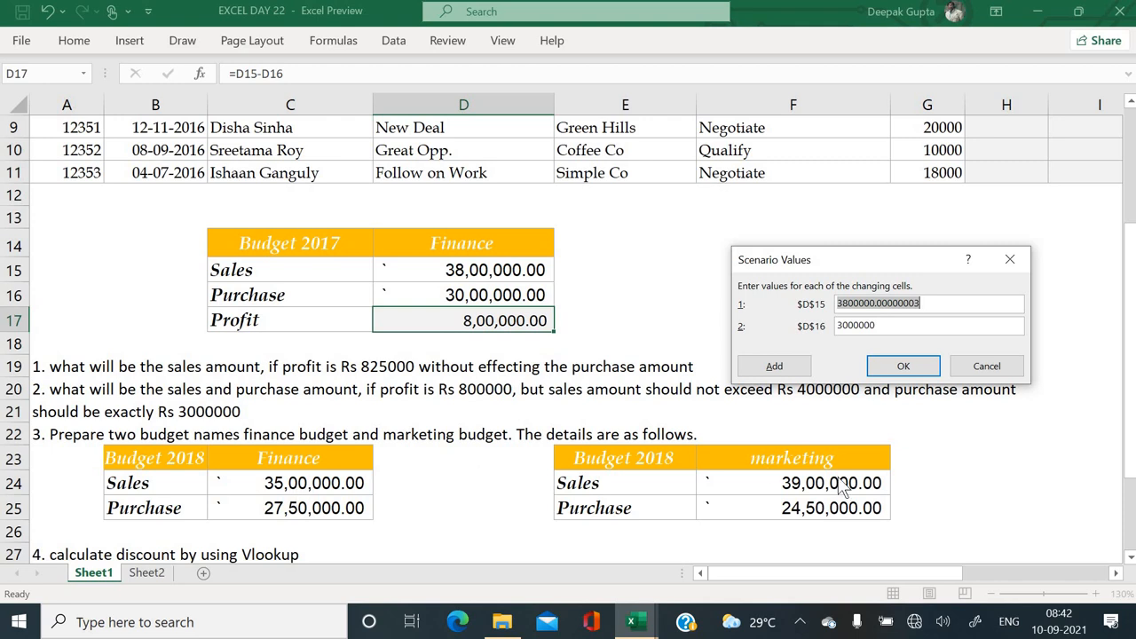
key("BackSpace")
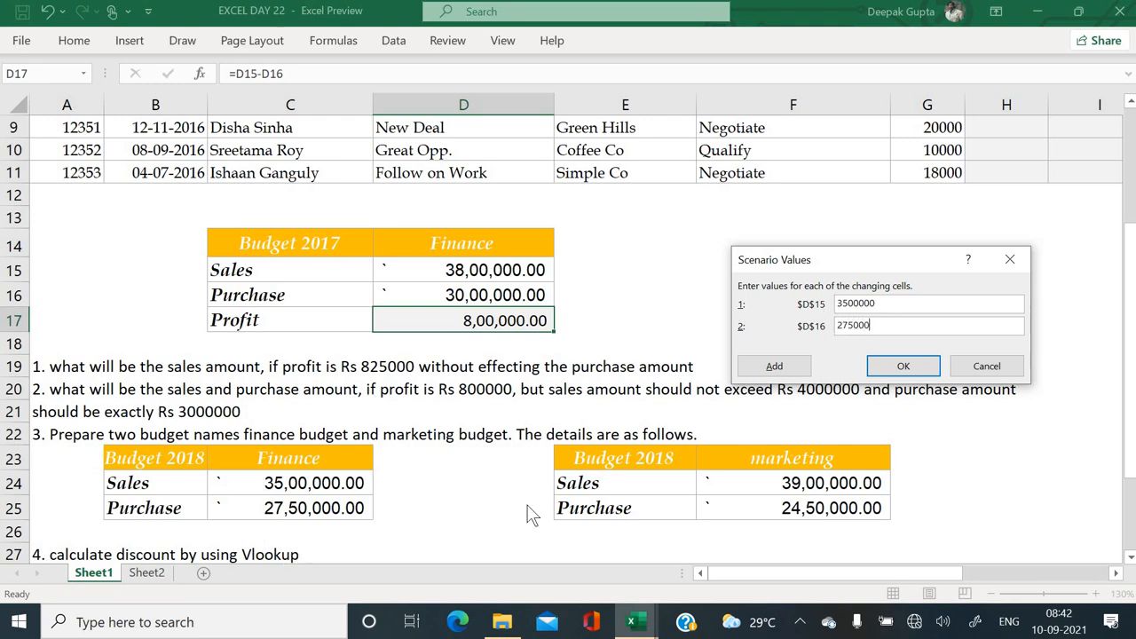
left_click(774, 367)
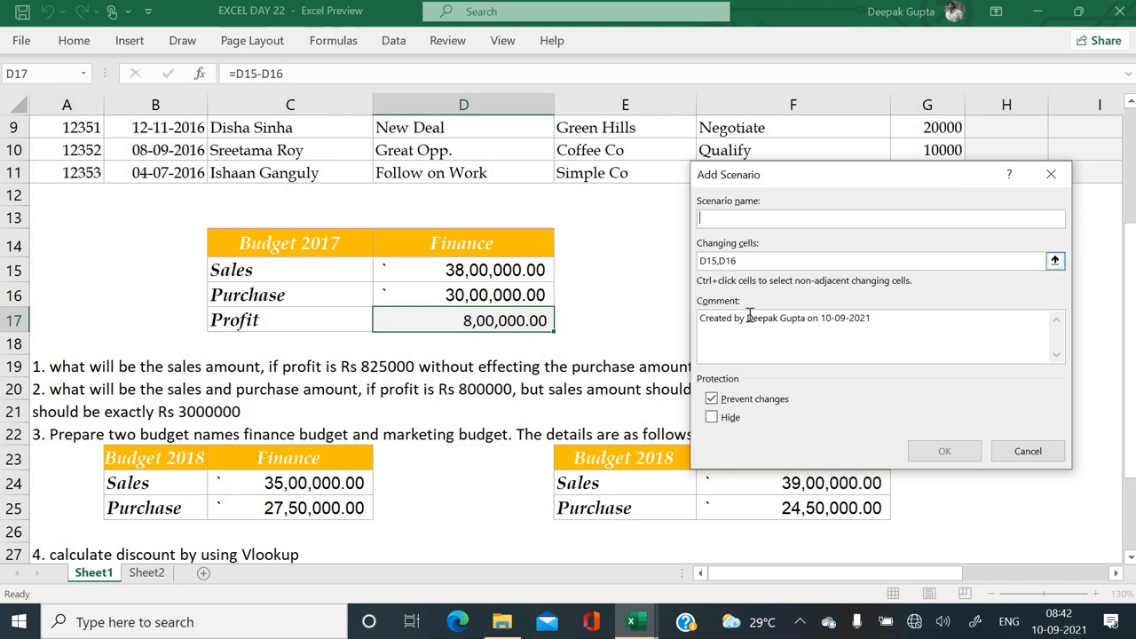
Step: Name the second scenario MARTKETING BUDGET
type("mARKE")
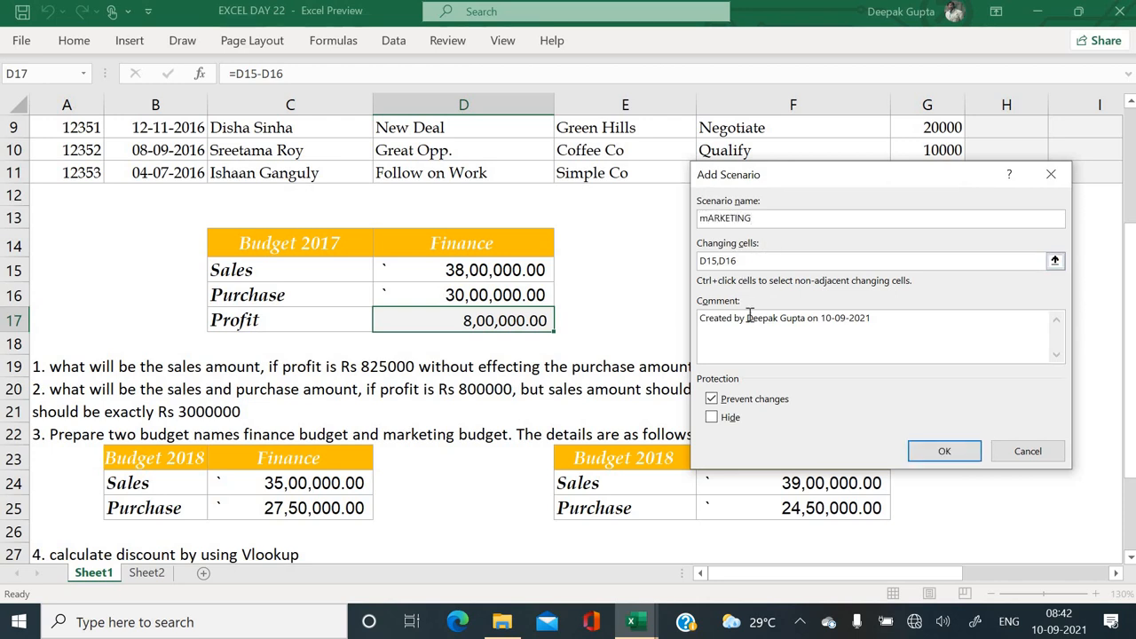
type("TIN")
key("BackSpace")
key("BackSpace")
key("BackSpace")
key("BackSpace")
key("BackSpace")
key("BackSpace")
key("BackSpace")
key("BackSpace")
type("MARTKETING BUDGET")
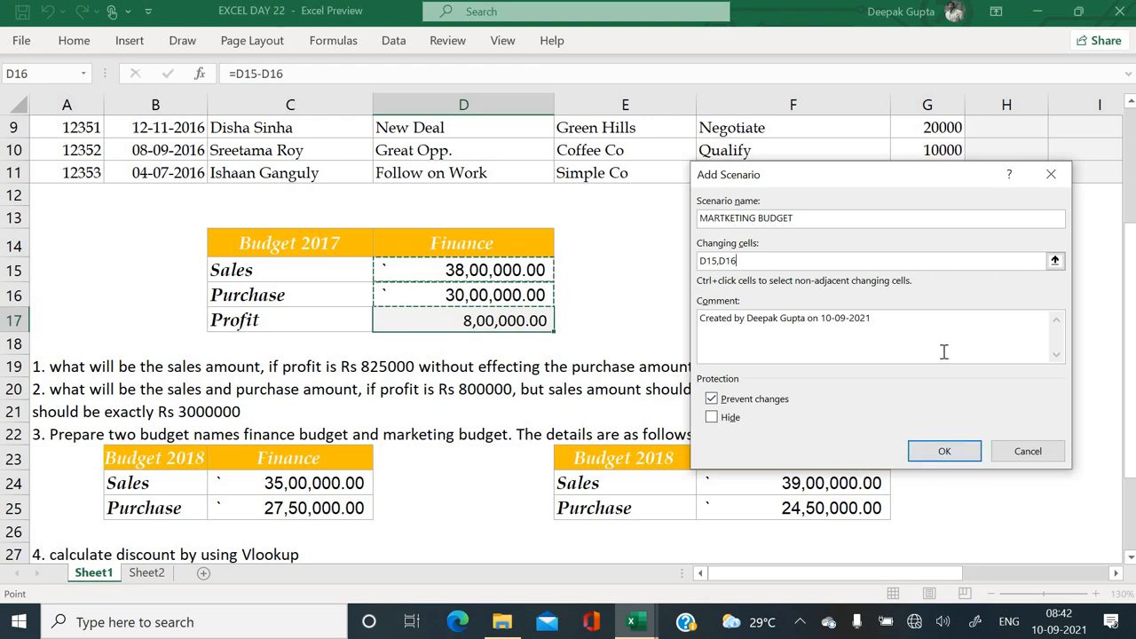
Step: Set the second scenario's changing cells to D15 and D16 with values 3900000 and 2450000, and finish adding scenarios
key("BackSpace")
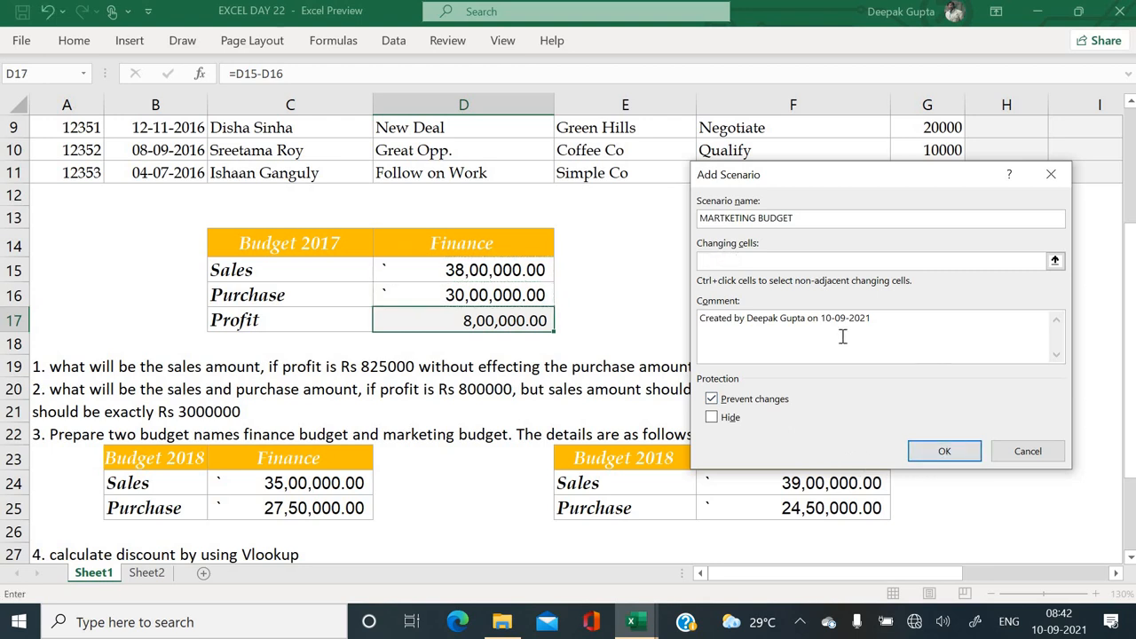
left_click(441, 273)
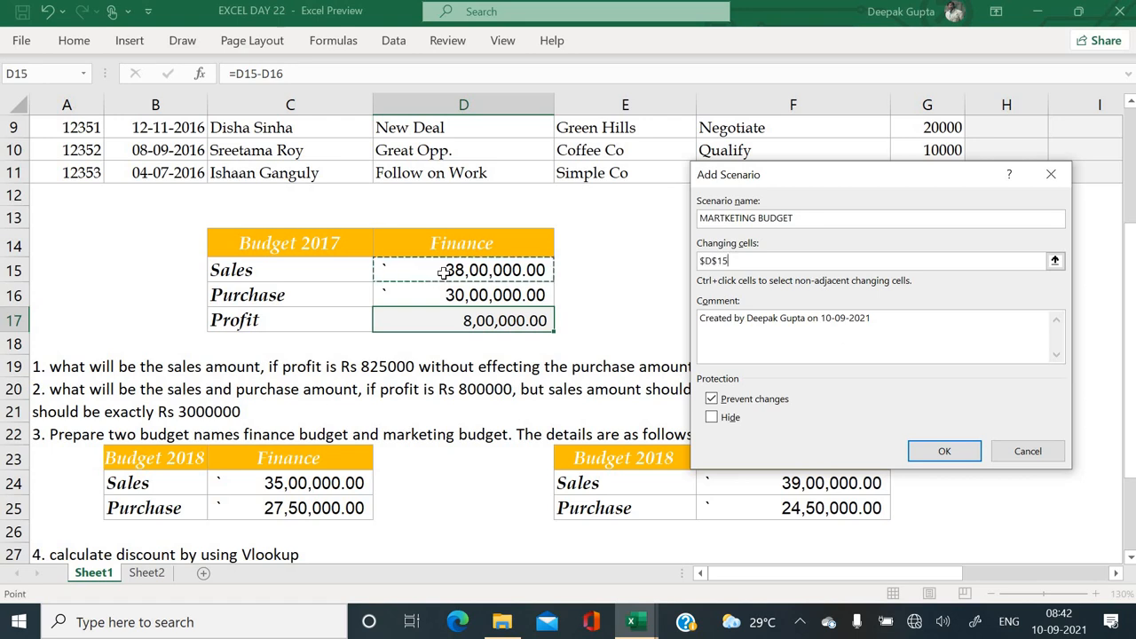
type(",")
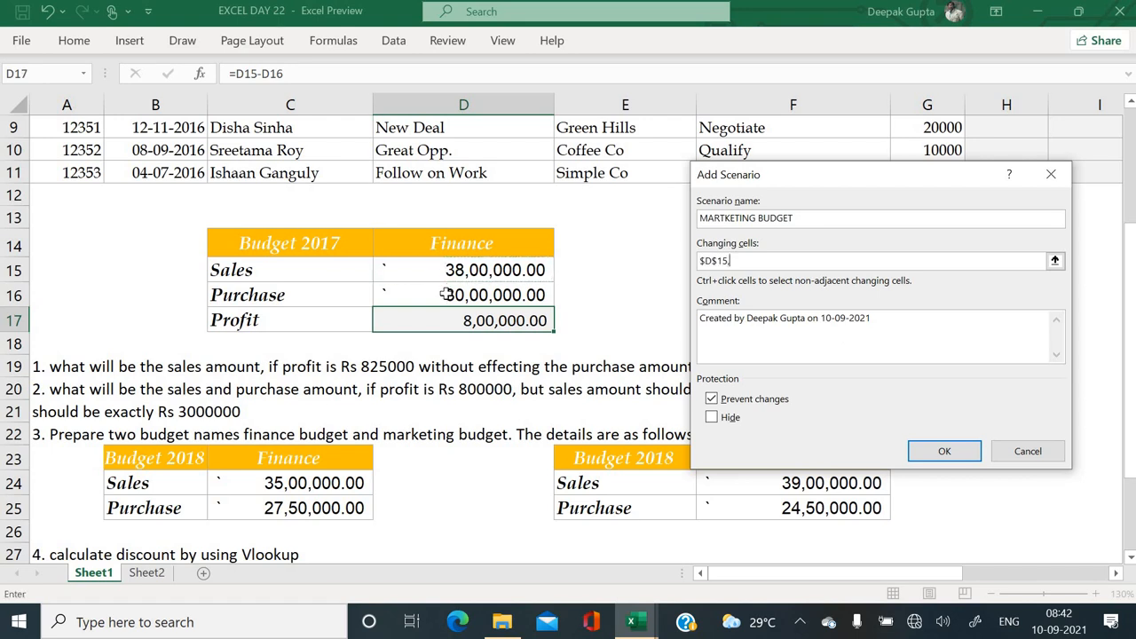
left_click(444, 293)
left_click(941, 453)
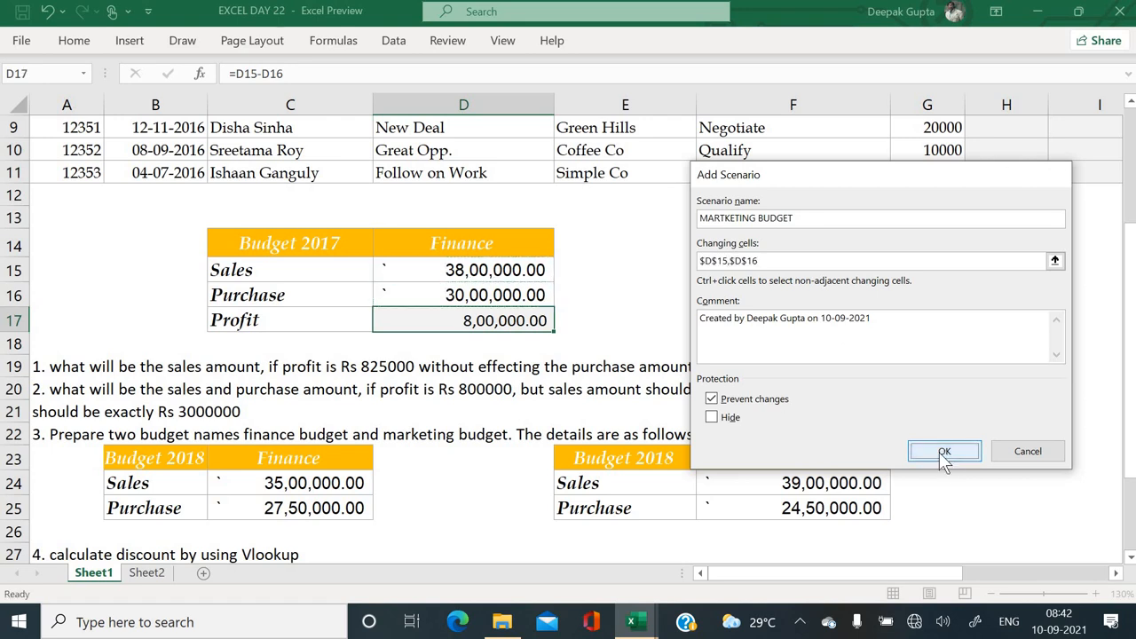
key("BackSpace")
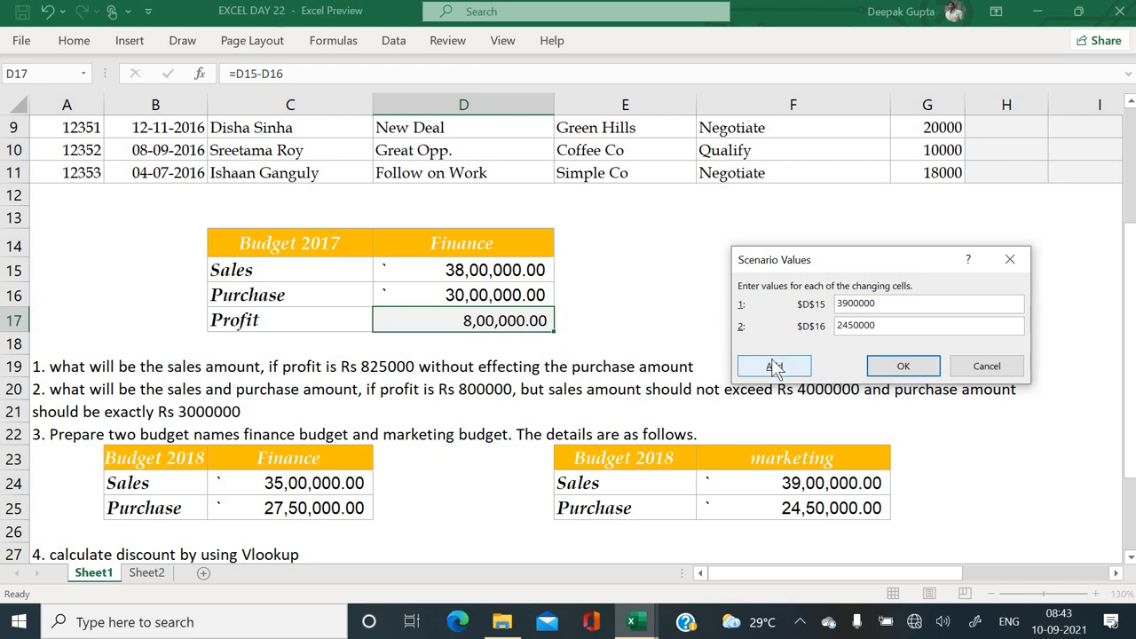
left_click(891, 368)
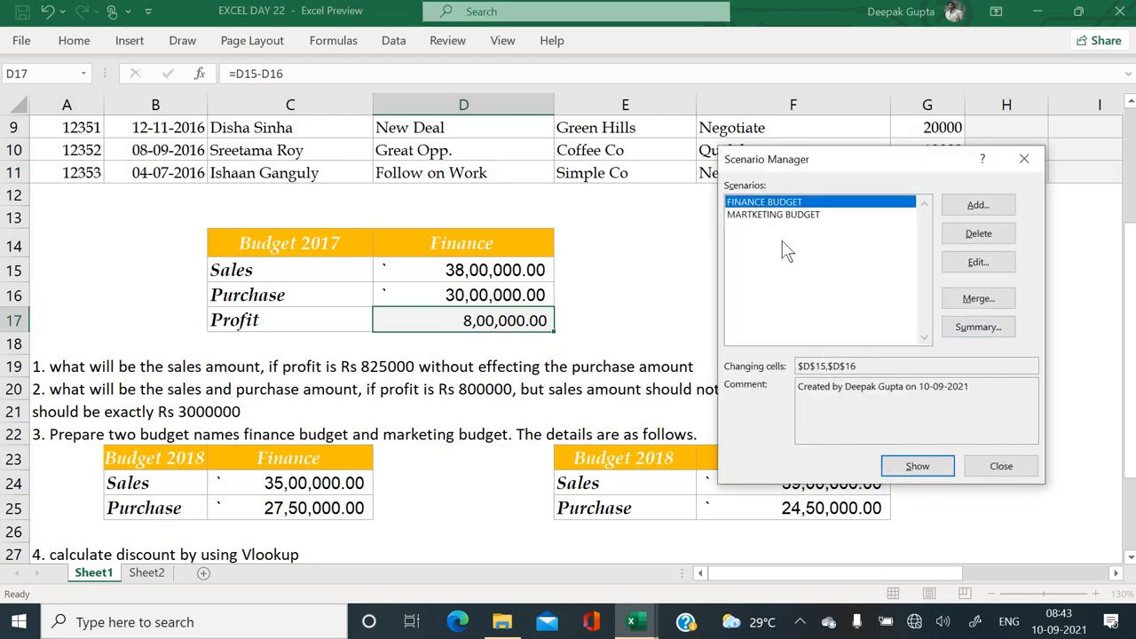
Step: Create a scenario summary report with result cell D17 and compare its current, finance and marketing budget columns
left_click(977, 328)
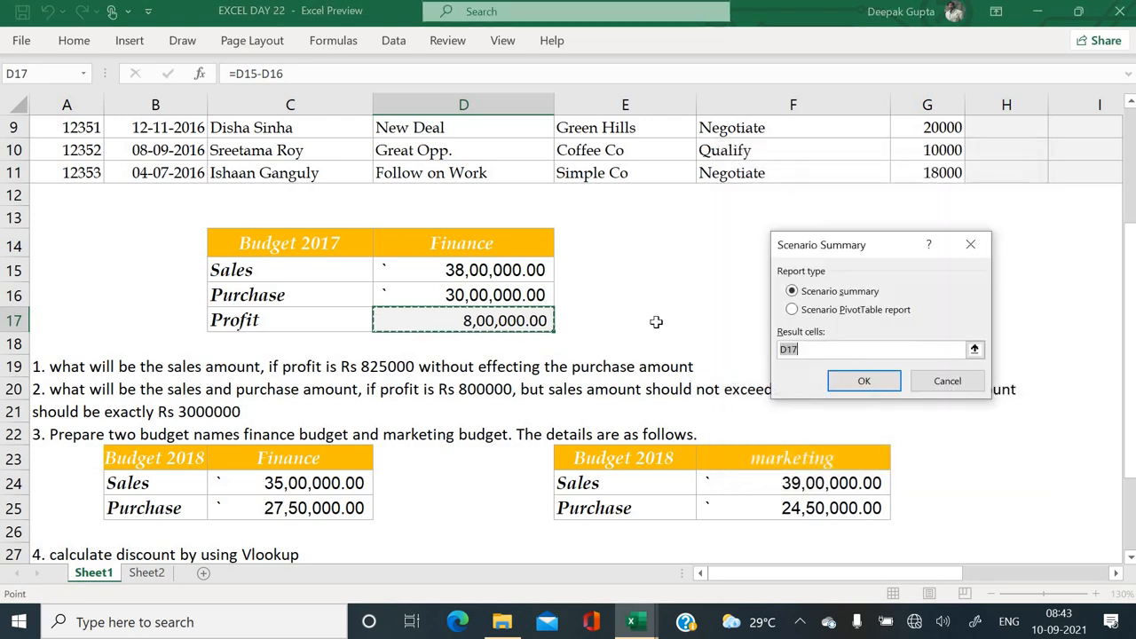
left_click(863, 382)
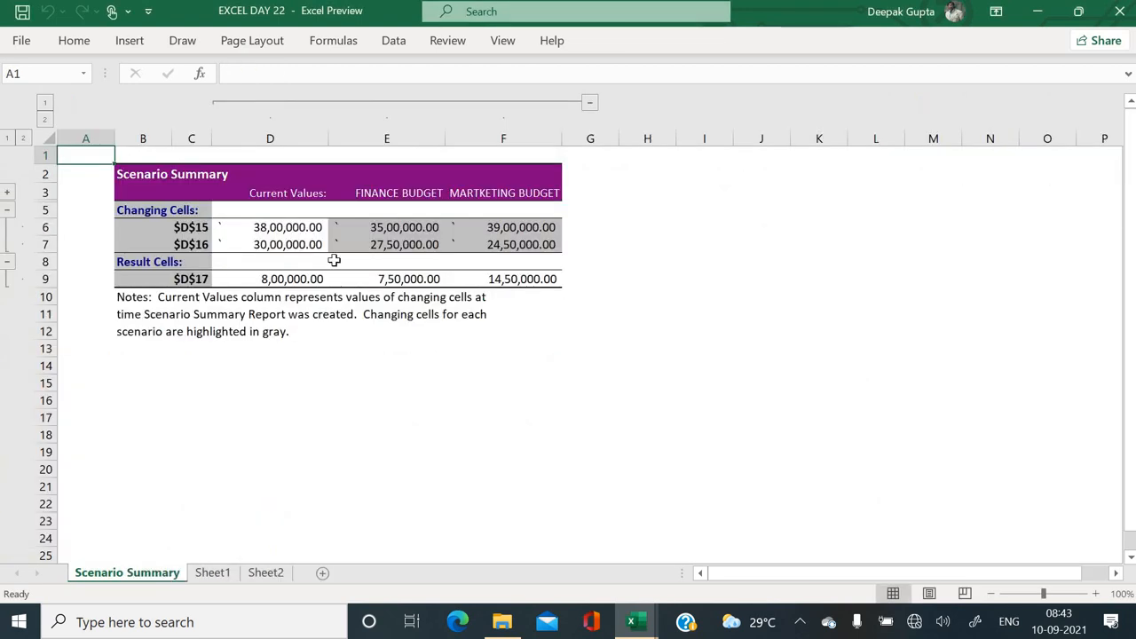
left_click_drag(293, 192, 282, 241)
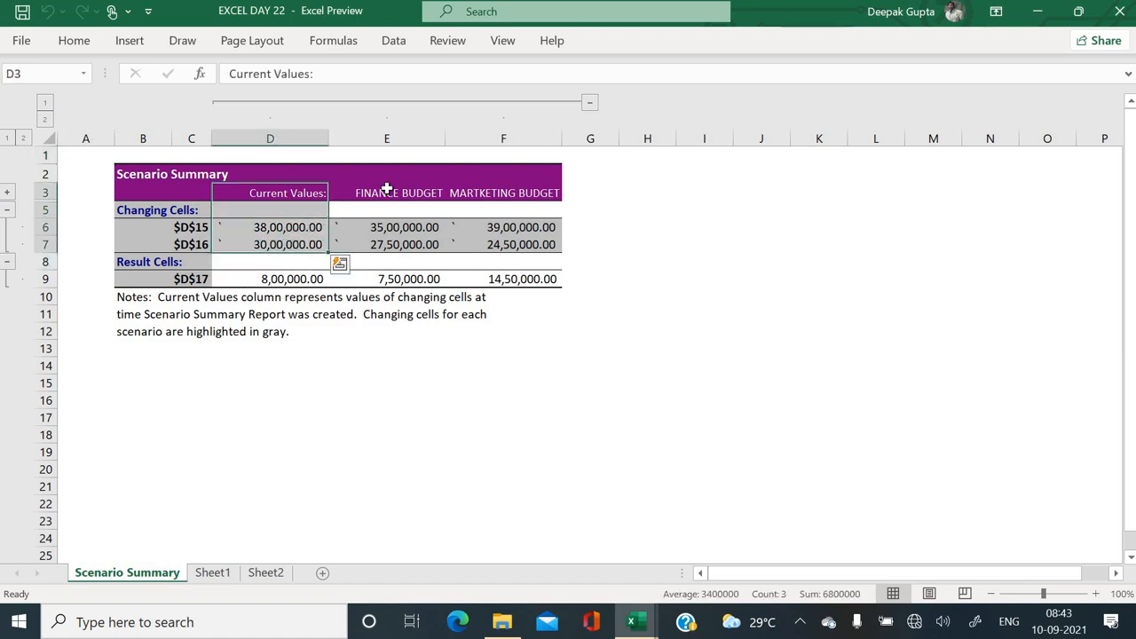
left_click_drag(388, 189, 384, 247)
left_click(394, 279)
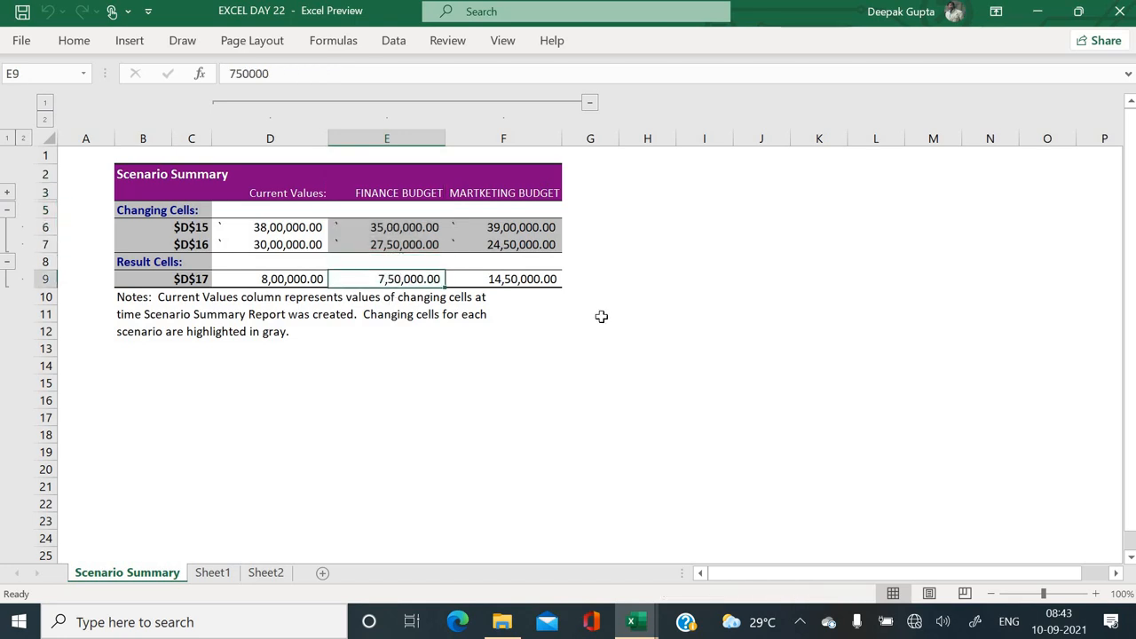
left_click(523, 197)
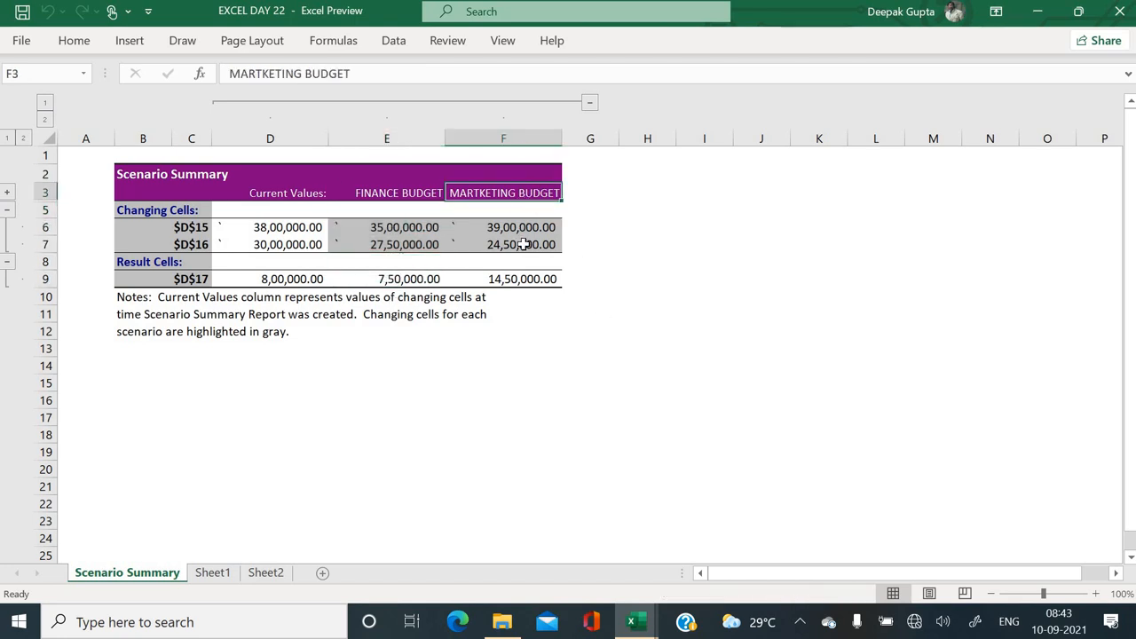
Step: Compare the finance, marketing and current values columns of the scenario summary with the Budget 2017 figures on Sheet1
left_click(521, 280)
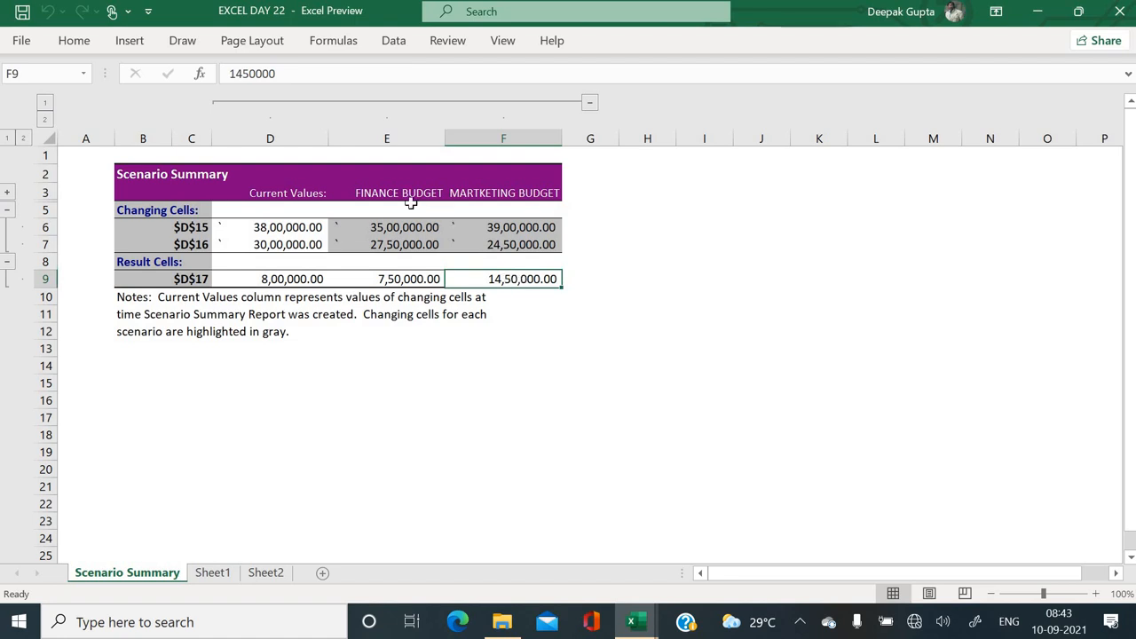
left_click_drag(411, 194, 406, 286)
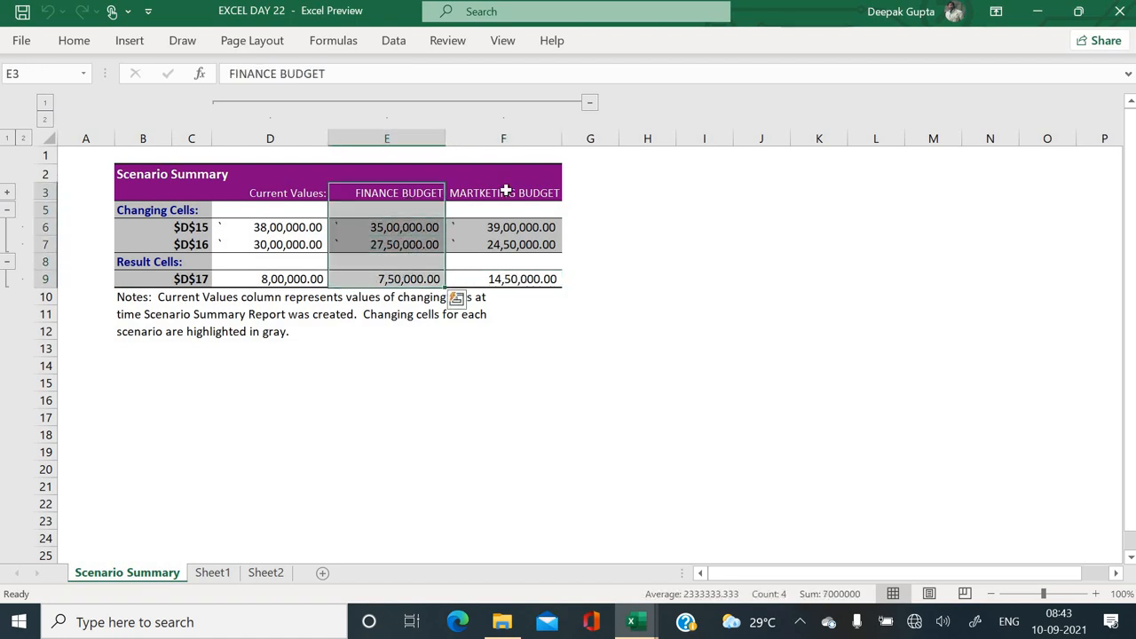
left_click_drag(506, 191, 504, 280)
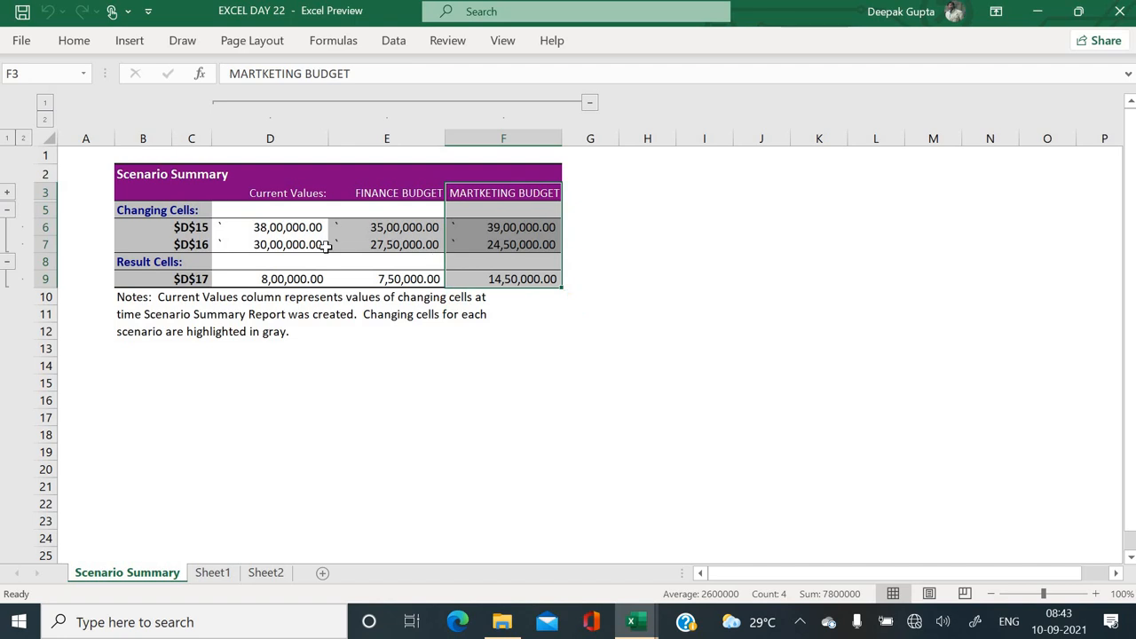
left_click(215, 574)
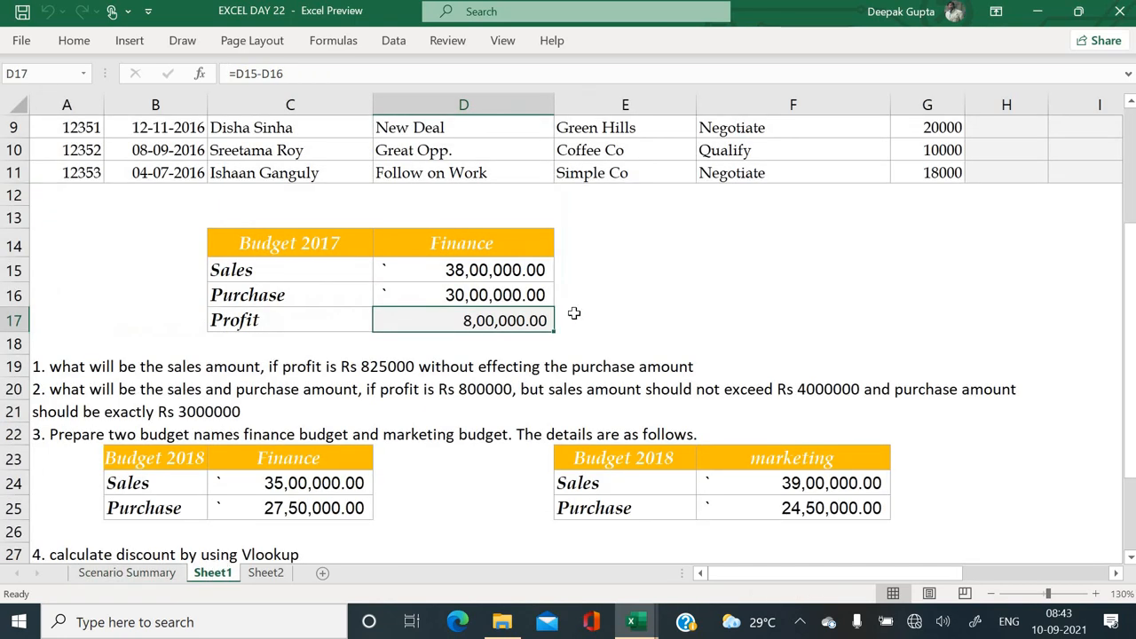
left_click(574, 314)
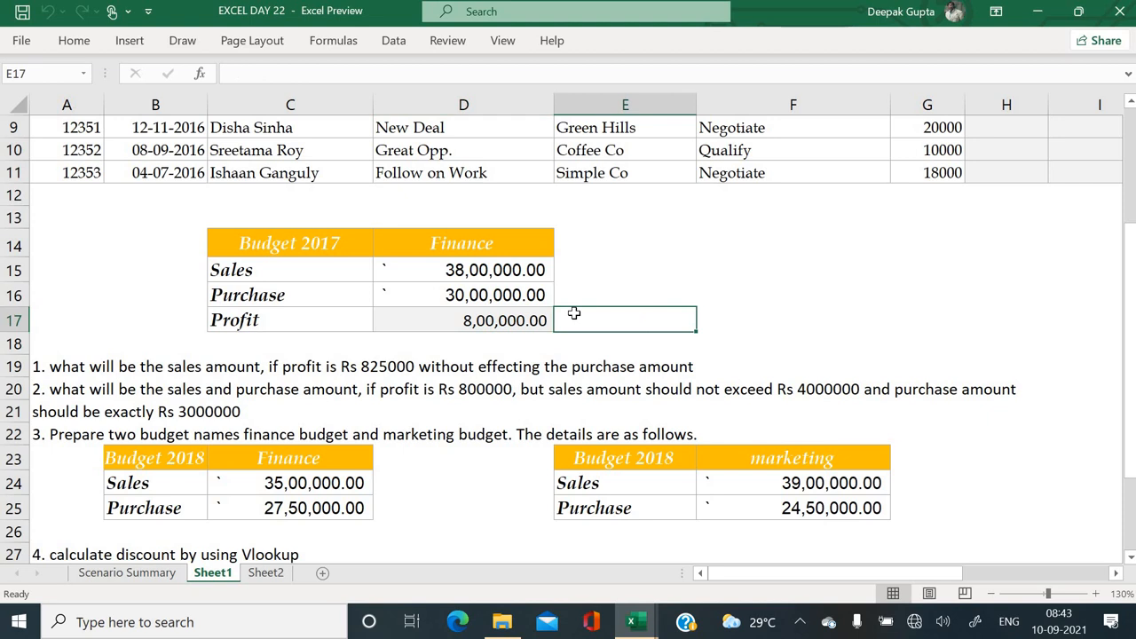
left_click(161, 574)
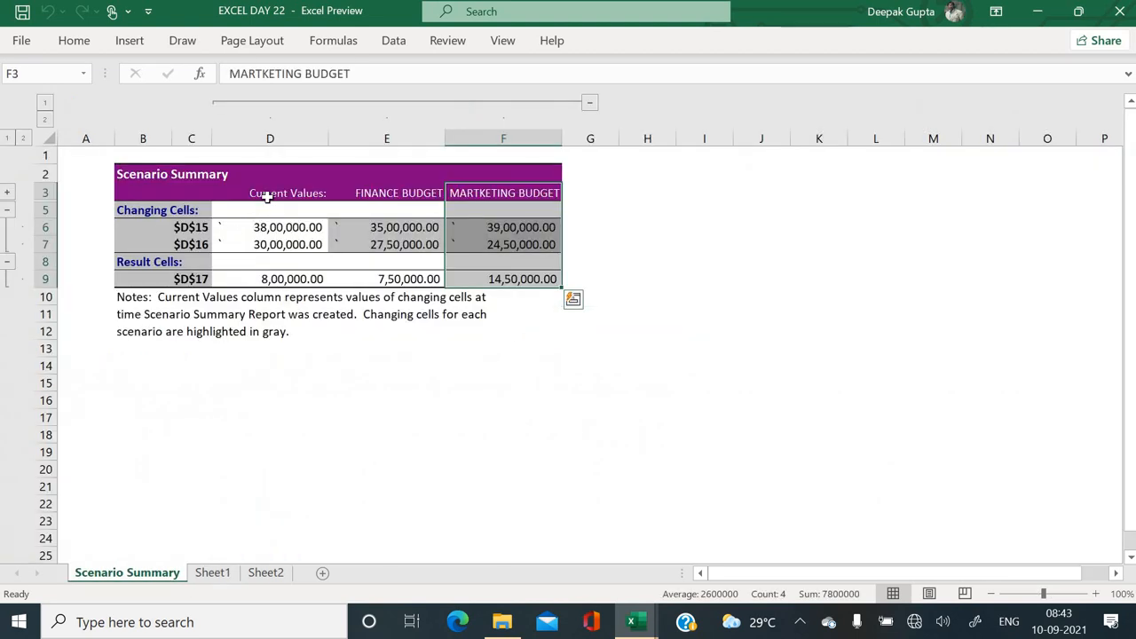
left_click_drag(264, 194, 253, 279)
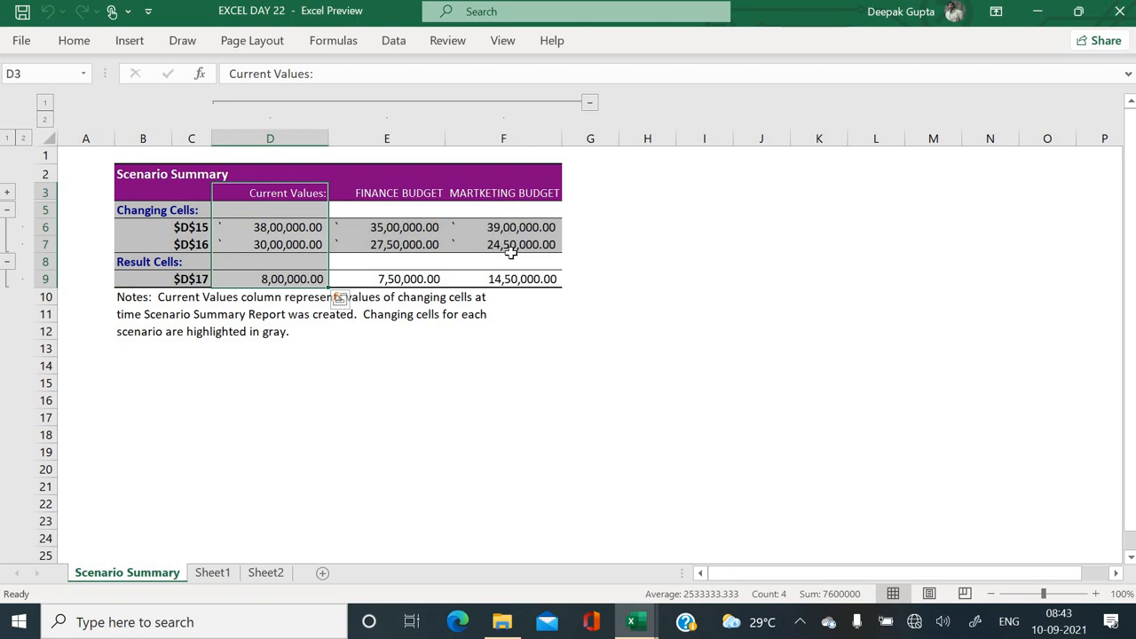
left_click(505, 282)
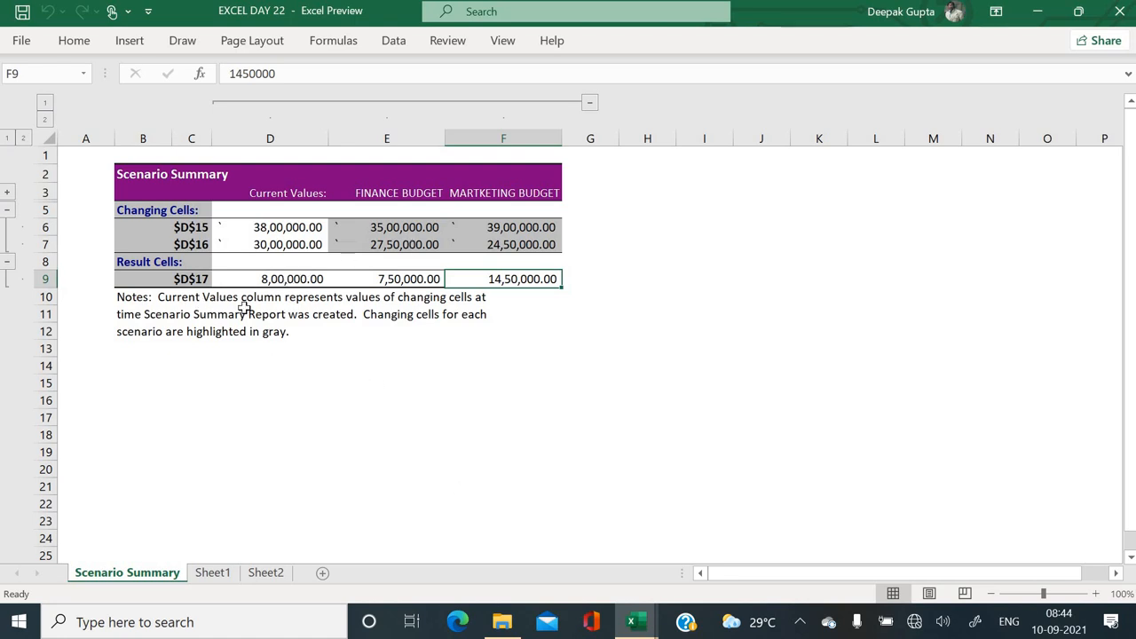
Step: Examine the scenario summary's highlighted changing cells E6:F7 and the finance budget's result in E9
scroll(308, 313, "up", 1)
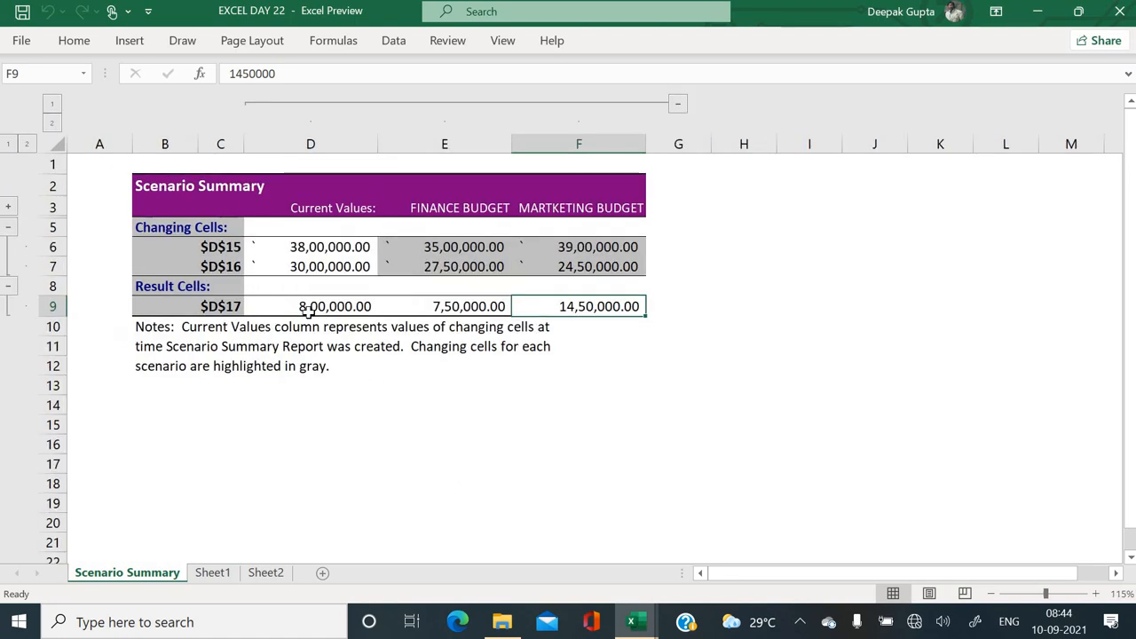
scroll(308, 311, "up", 2)
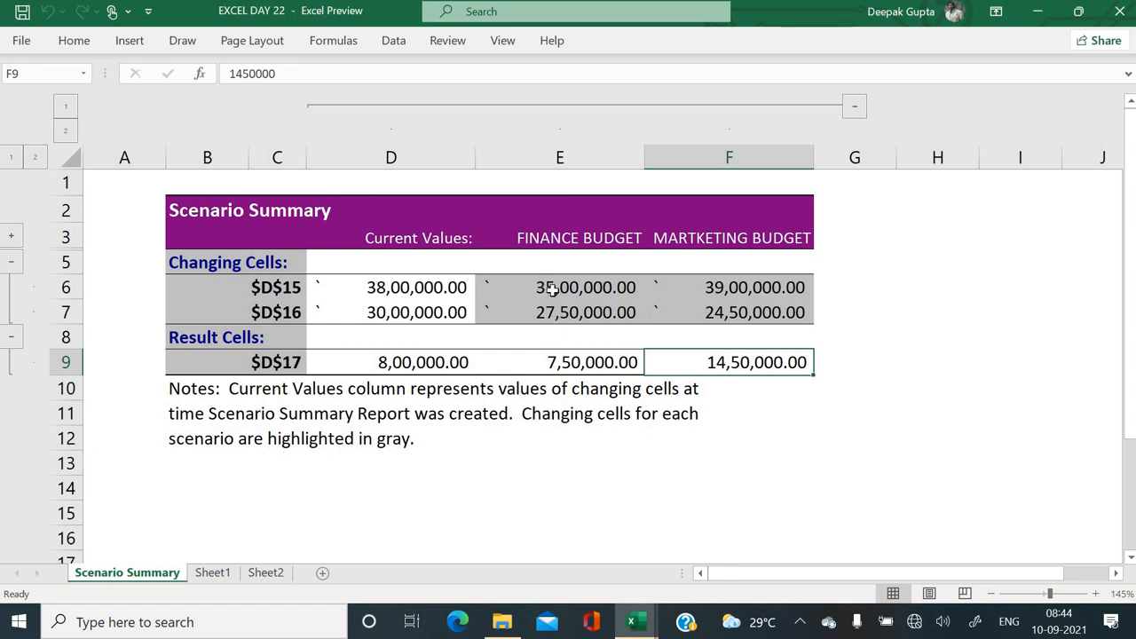
left_click_drag(552, 289, 736, 312)
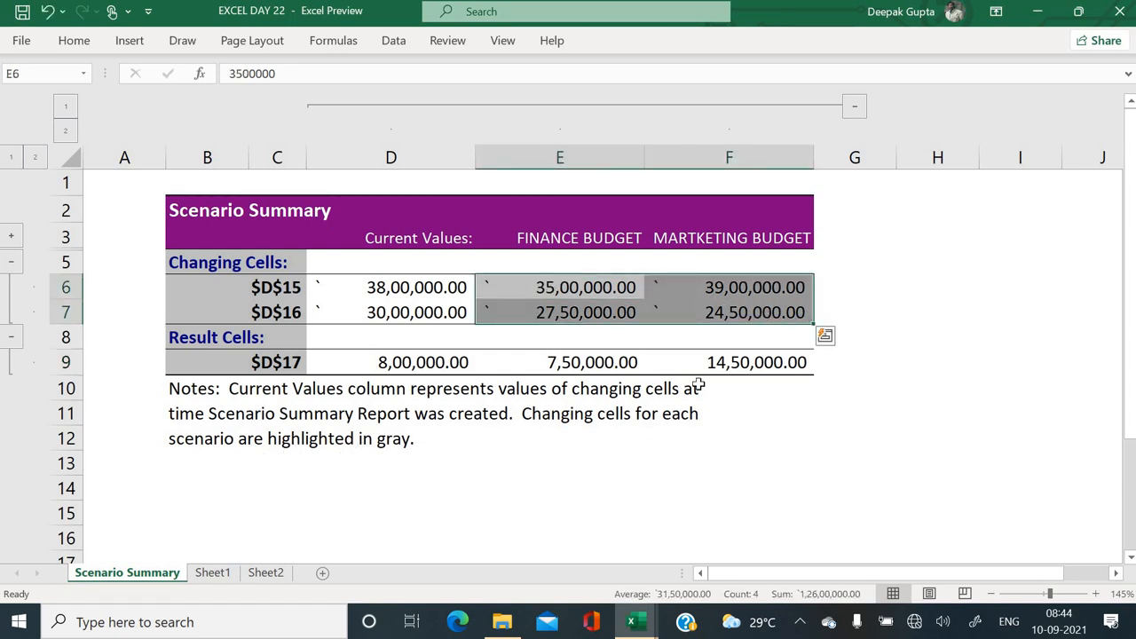
left_click(657, 502)
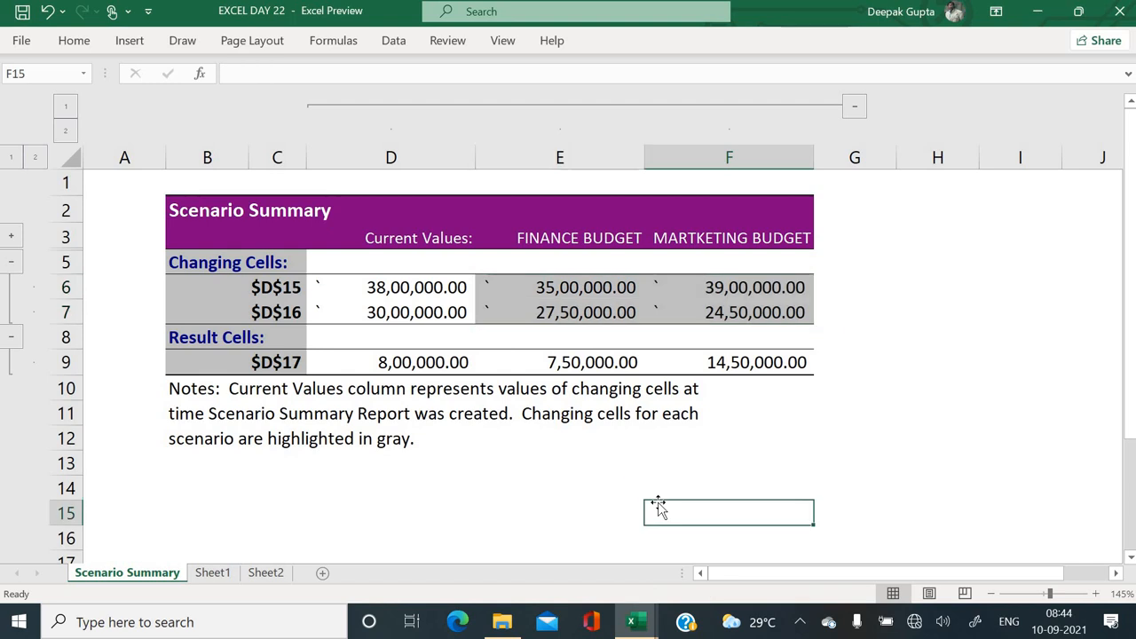
left_click(596, 368)
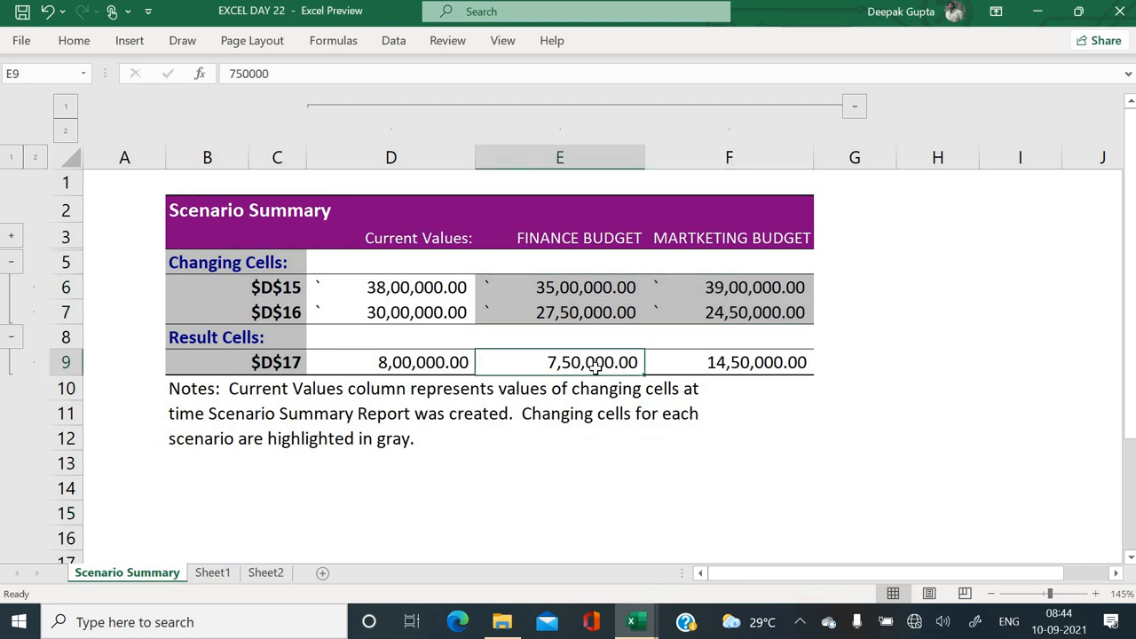
Step: Return to Sheet1, read question 4 on the Vlookup discount, and locate the deal table's Discount column and the discount slab table
left_click(217, 574)
left_click(413, 406)
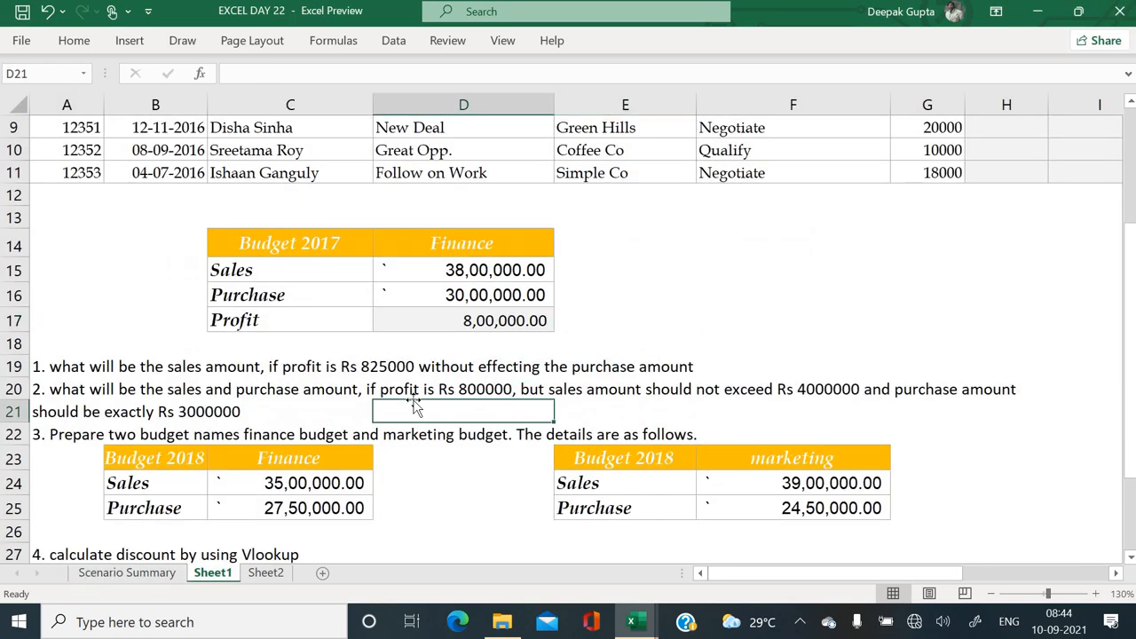
scroll(413, 404, "down", 2)
scroll(414, 404, "down", 1)
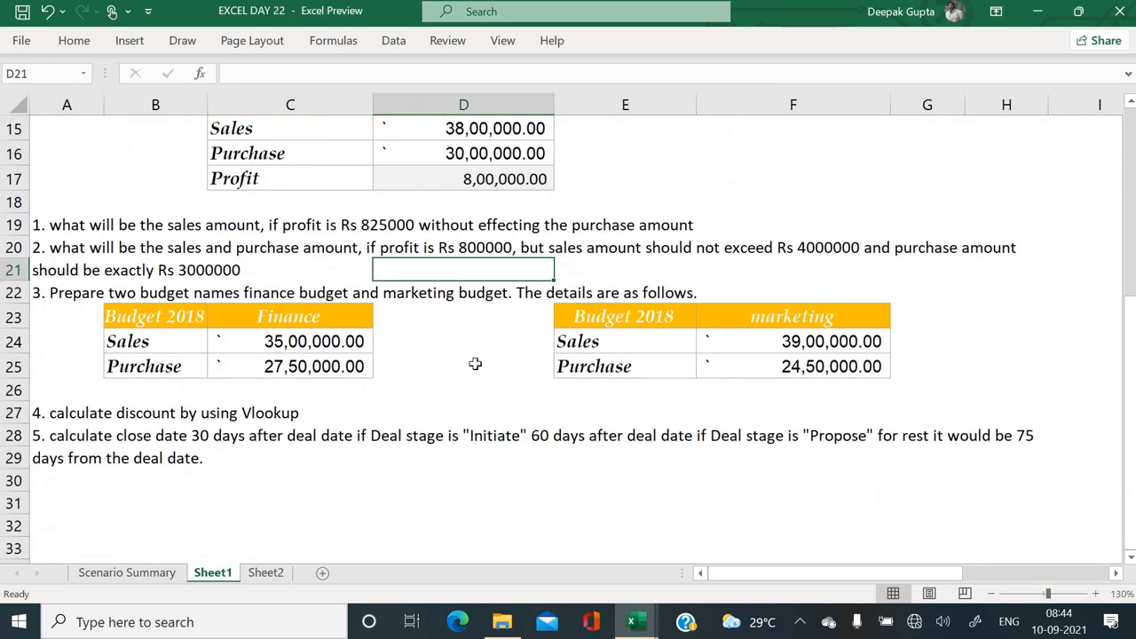
left_click(95, 414)
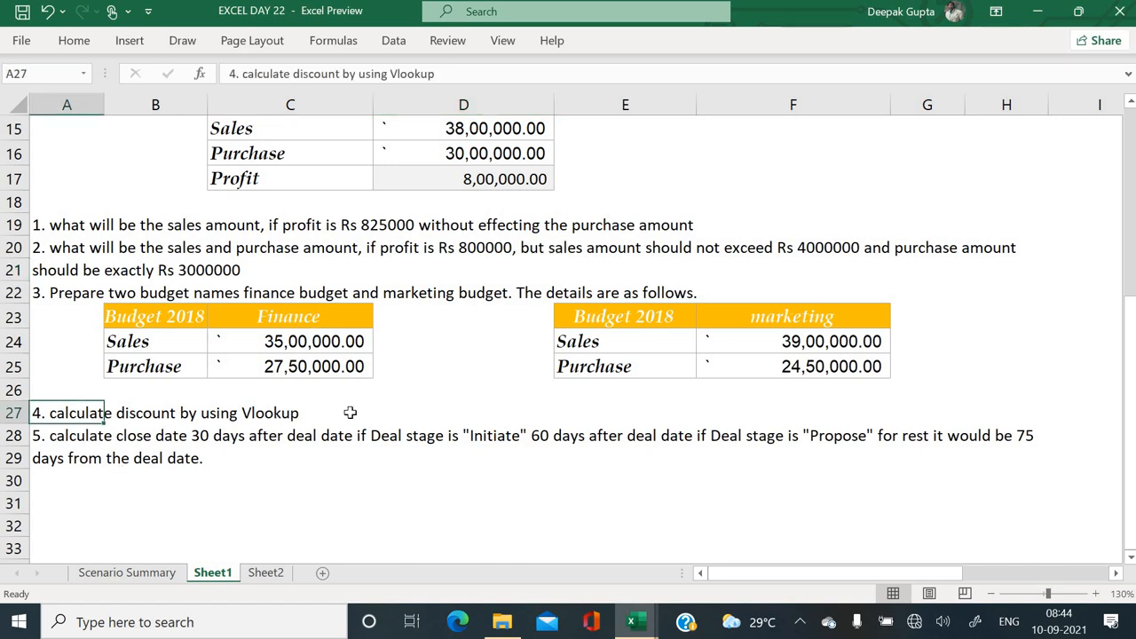
scroll(367, 411, "up", 5)
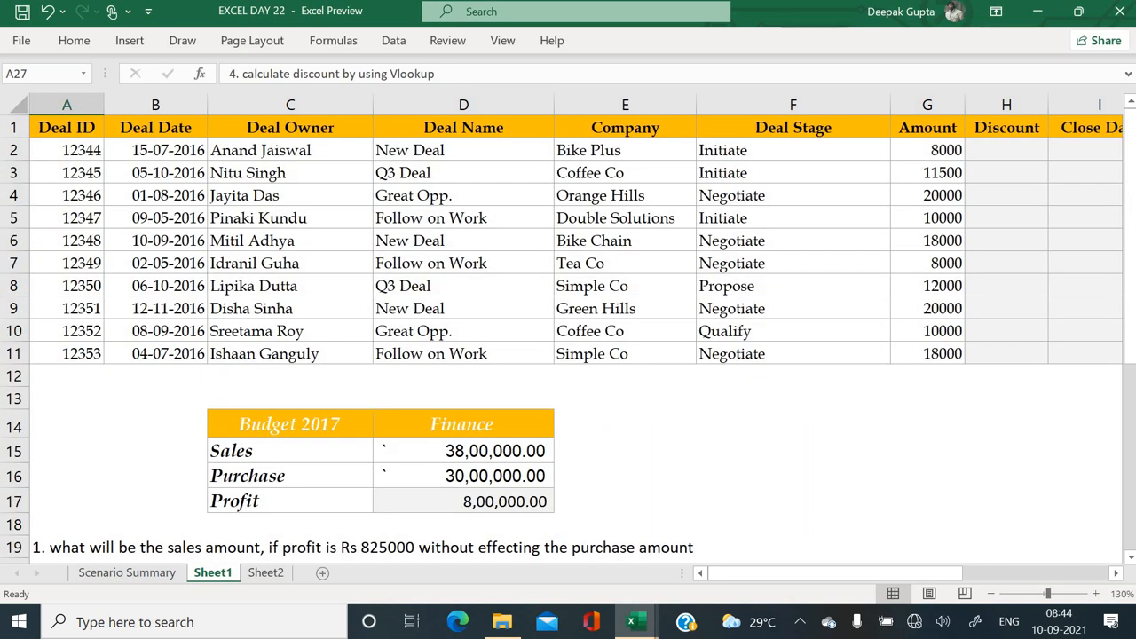
left_click(1117, 573)
left_click(1116, 573)
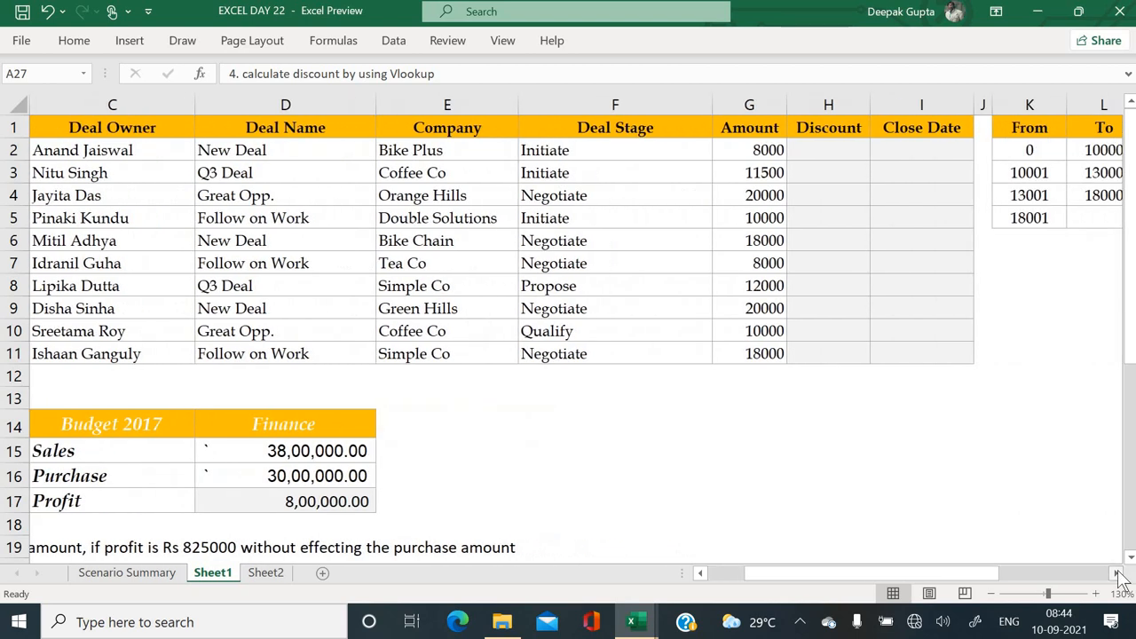
left_click(1116, 573)
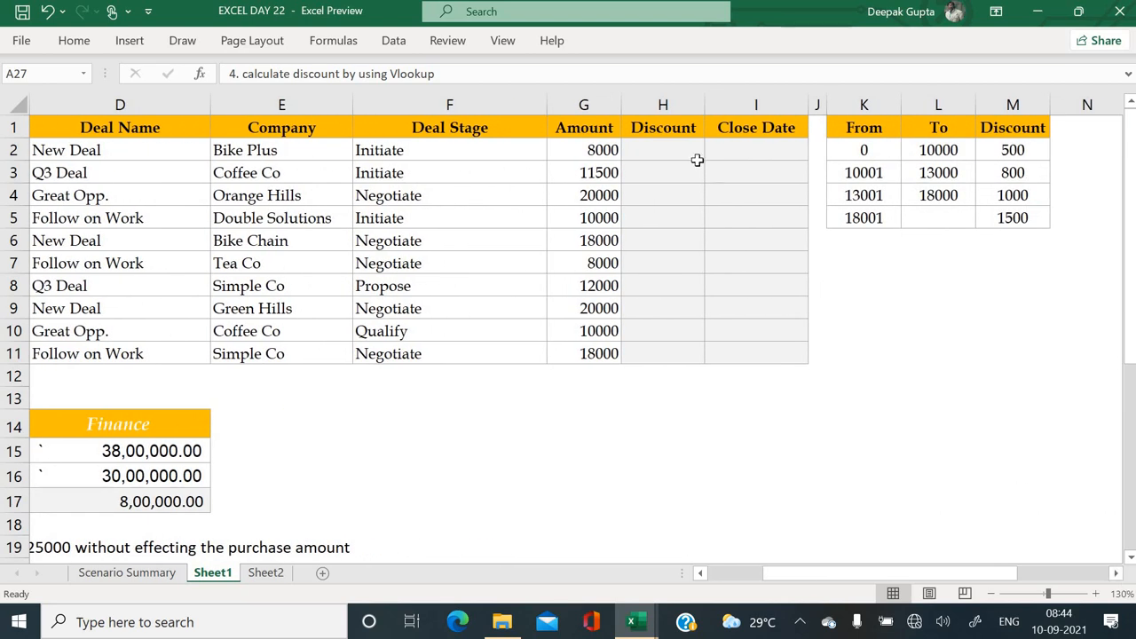
Step: Calculate the discount for every deal in H2:H11 with the approximate-match formula =VLOOKUP(G2,$K$2:$M$5,3,1)
left_click(668, 152)
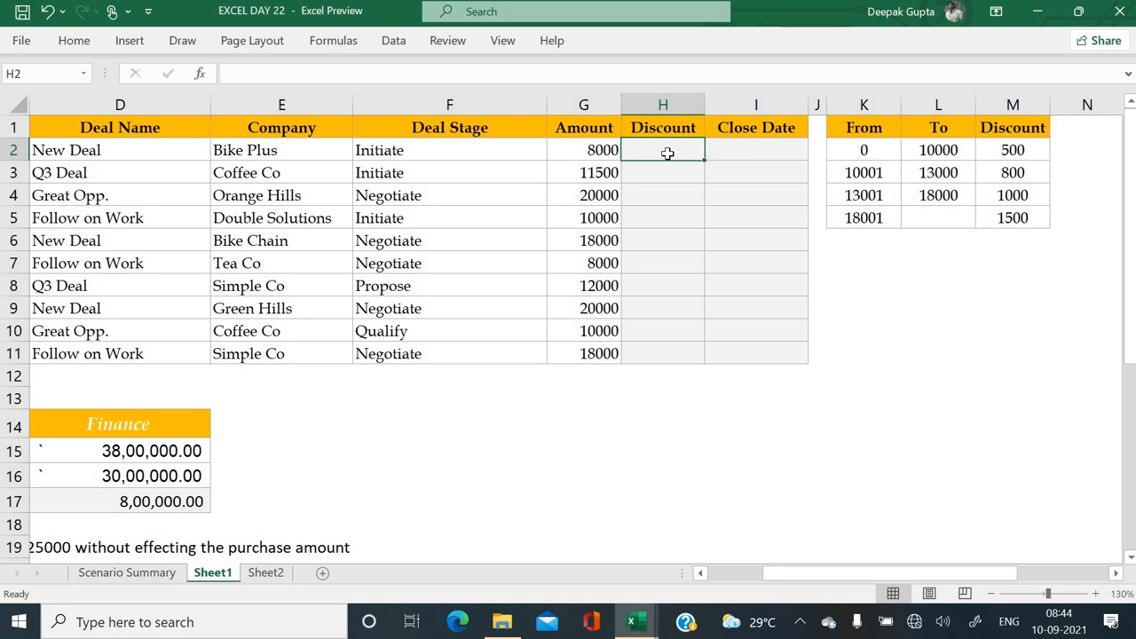
type("=VLOOKUP")
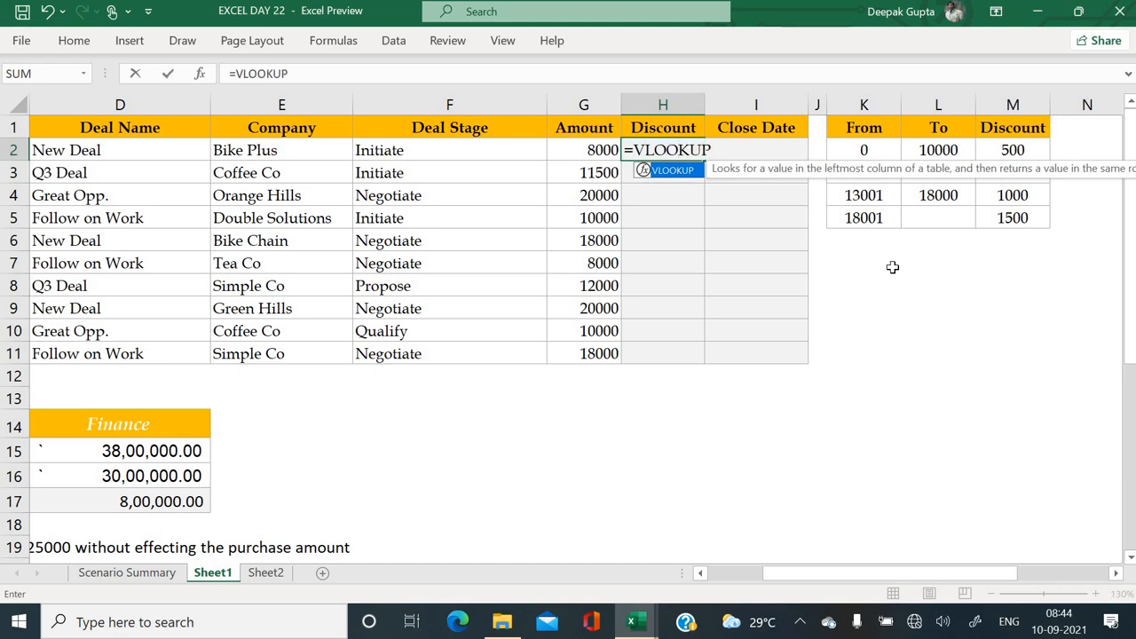
type("(")
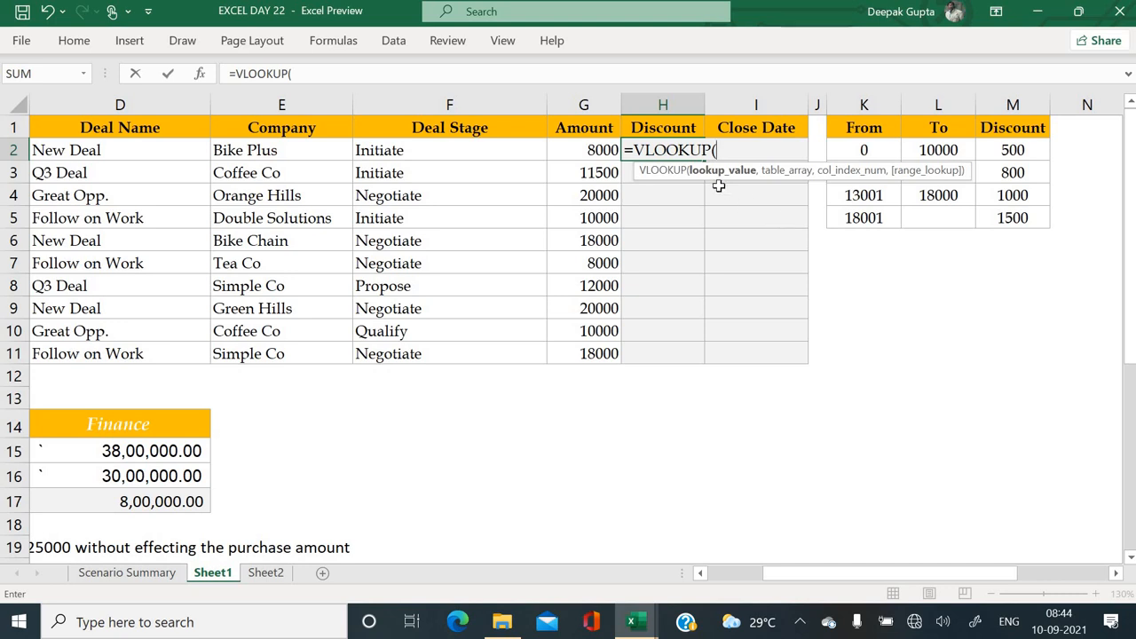
left_click(570, 152)
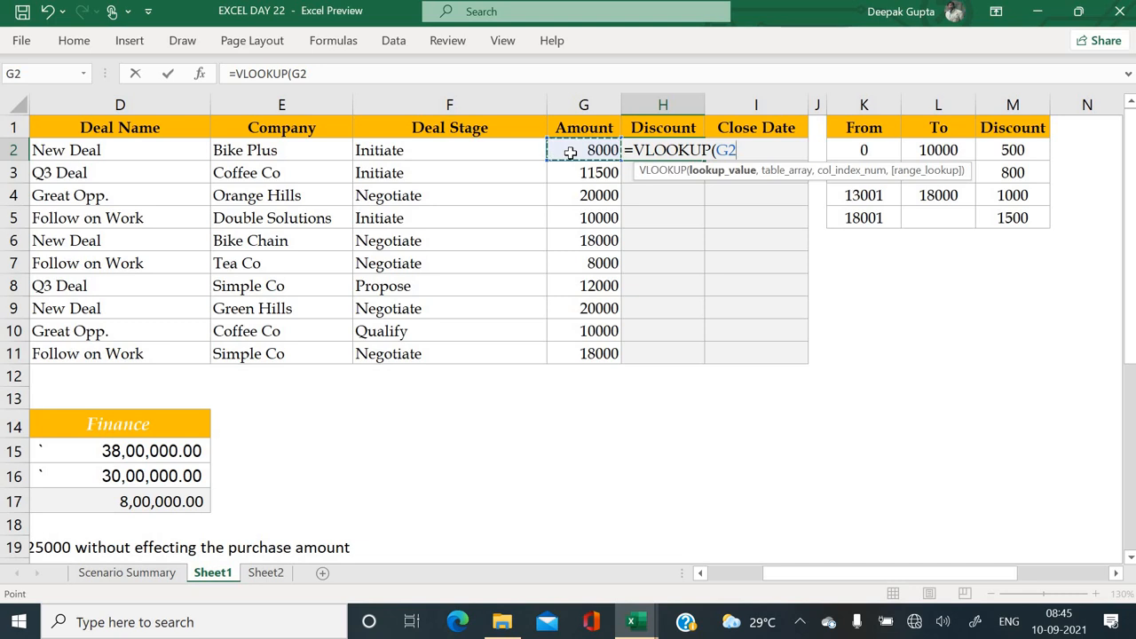
type(",")
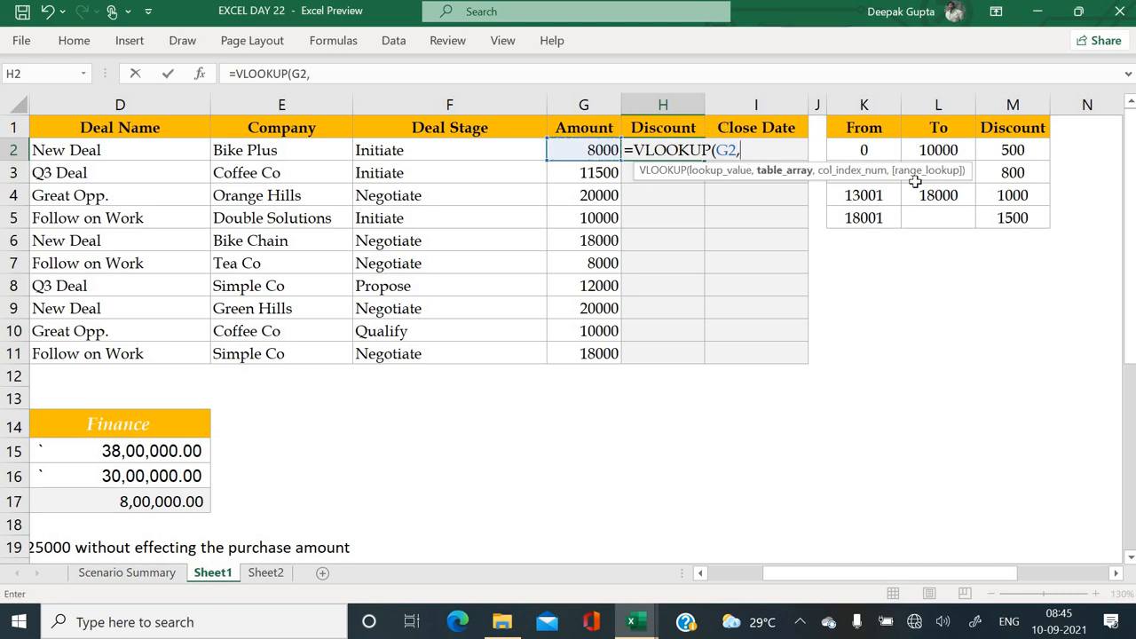
left_click_drag(869, 150, 1009, 213)
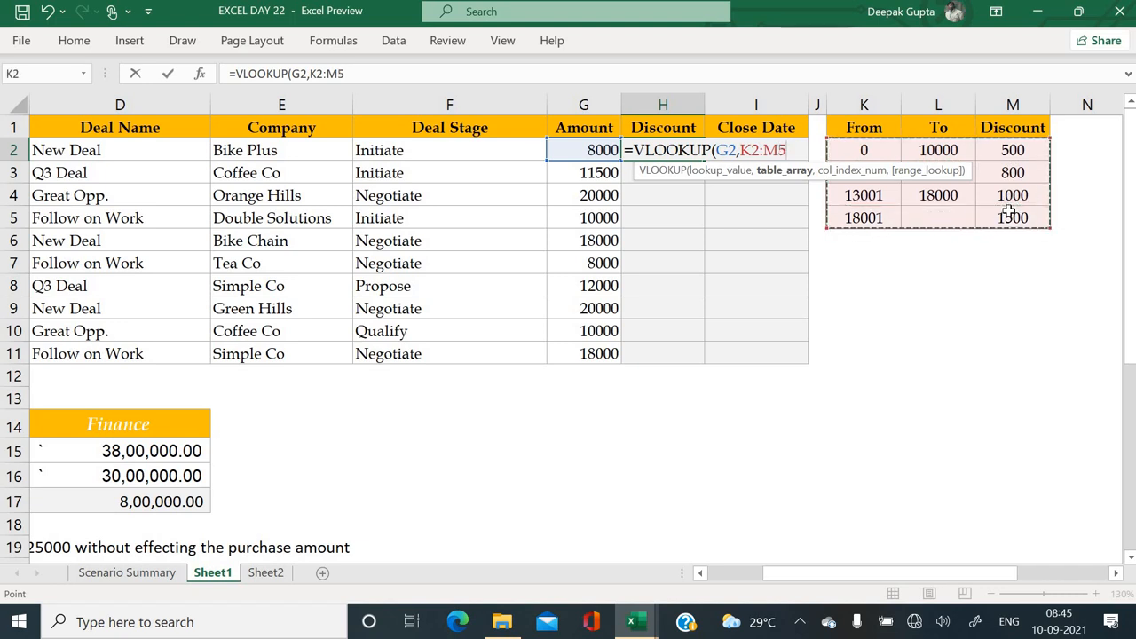
key("F4")
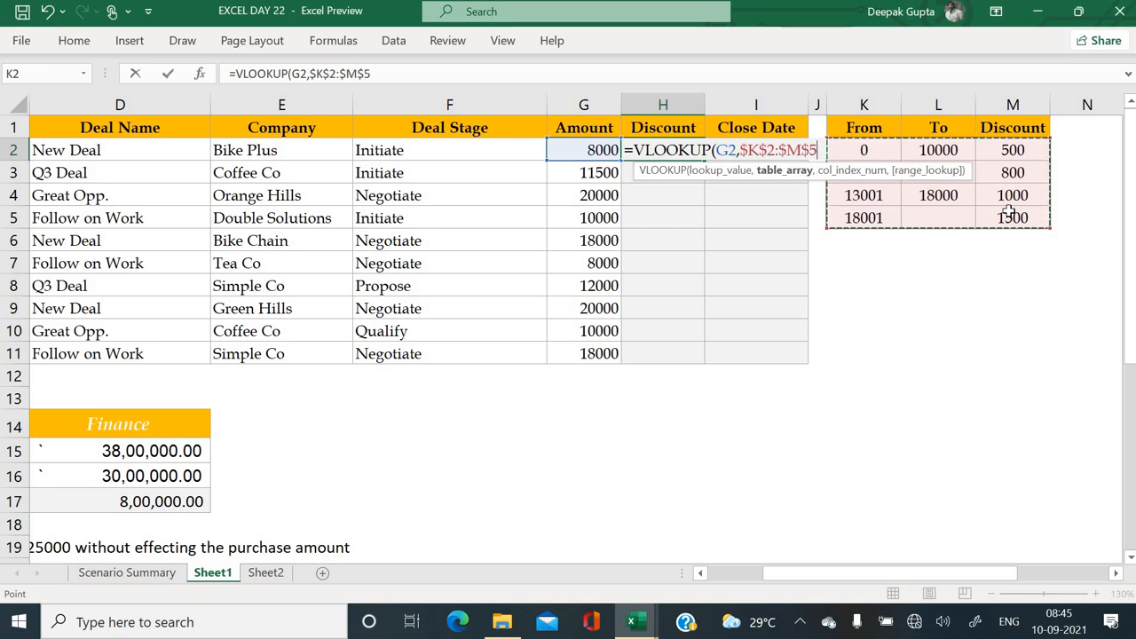
type(",")
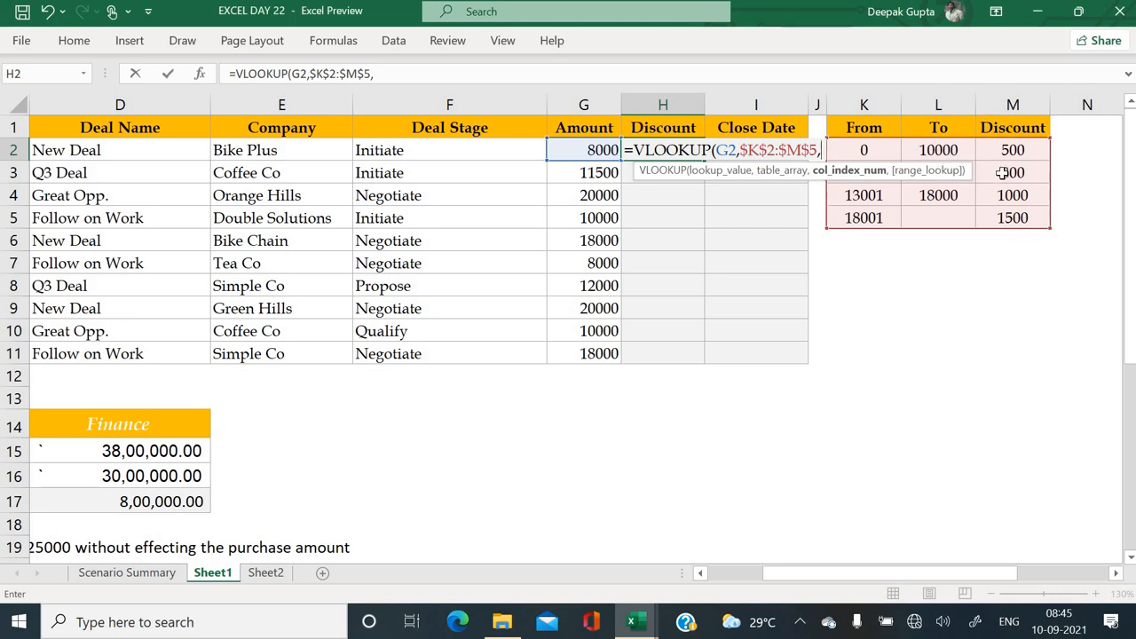
type("3,")
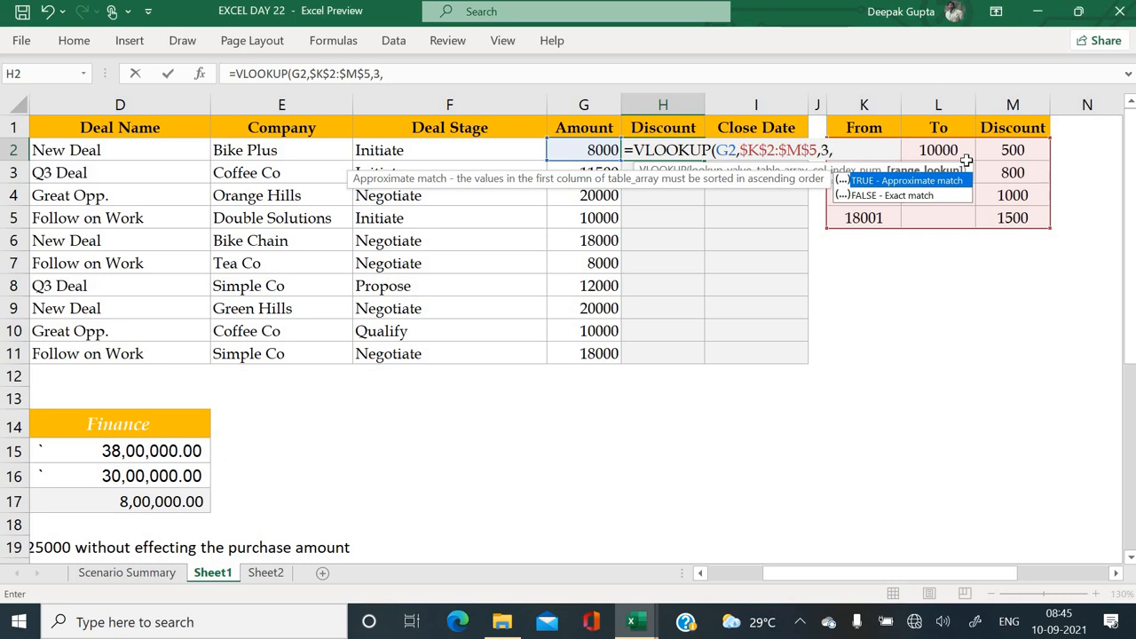
type(")")
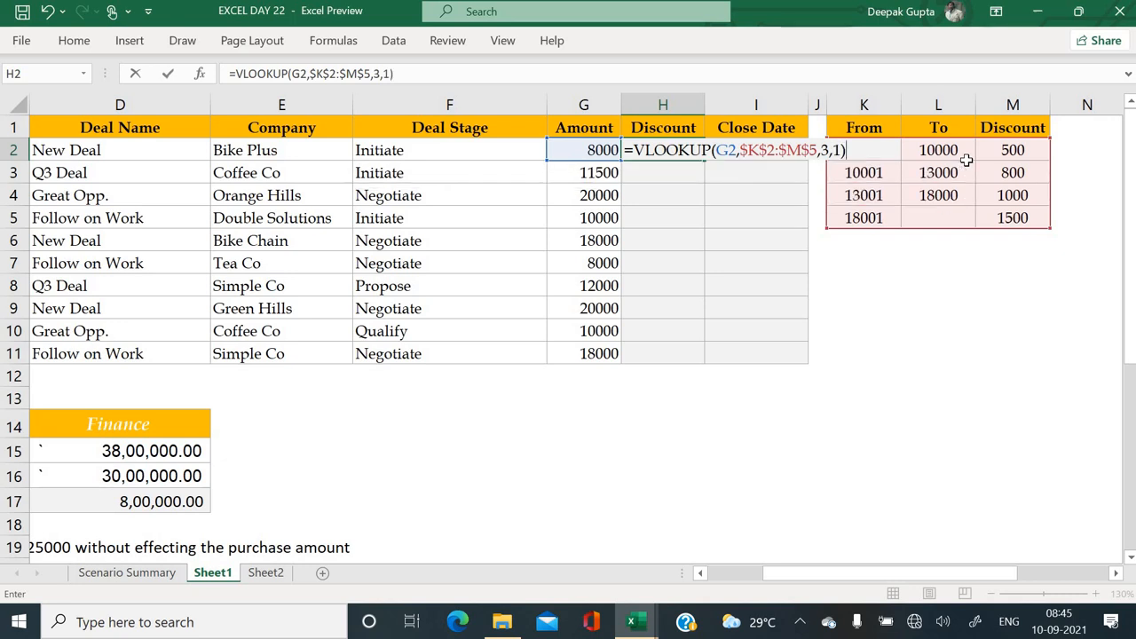
key("Return")
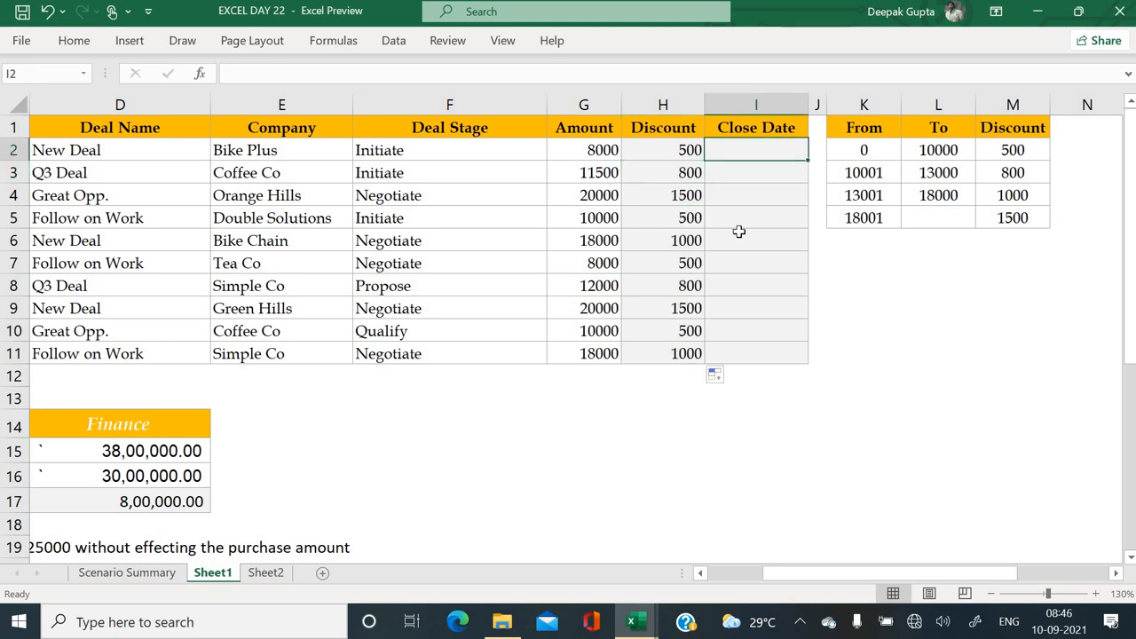
Step: Review the deal table's date, stage and amount columns and read question 5 about calculating the close date
left_click(582, 340)
scroll(581, 340, "left", 3)
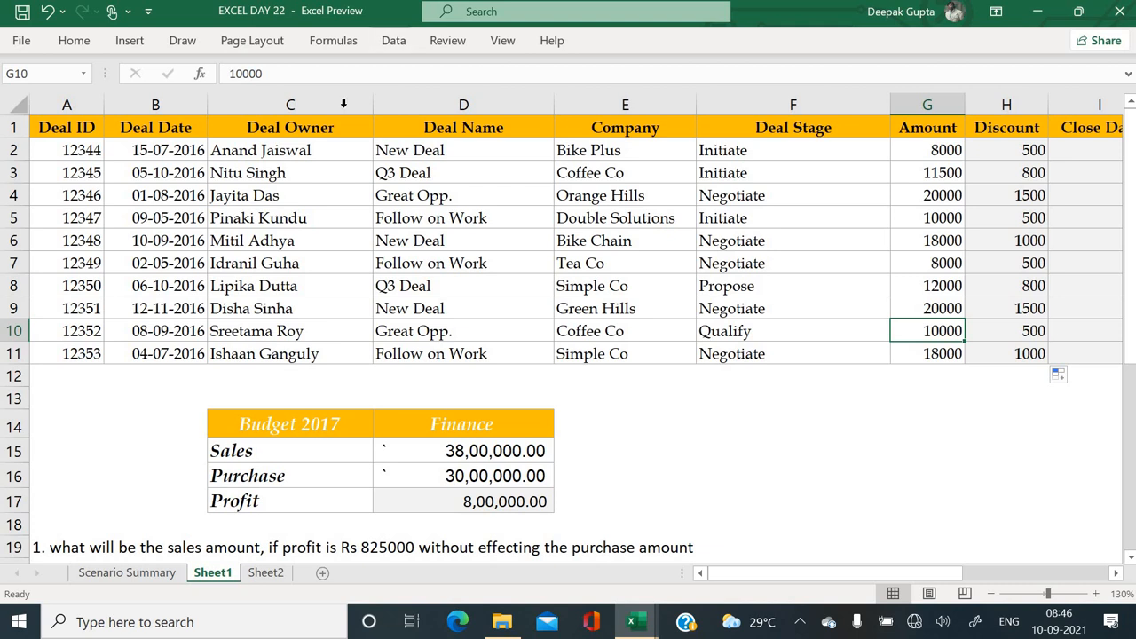
left_click(363, 222)
left_click(542, 280)
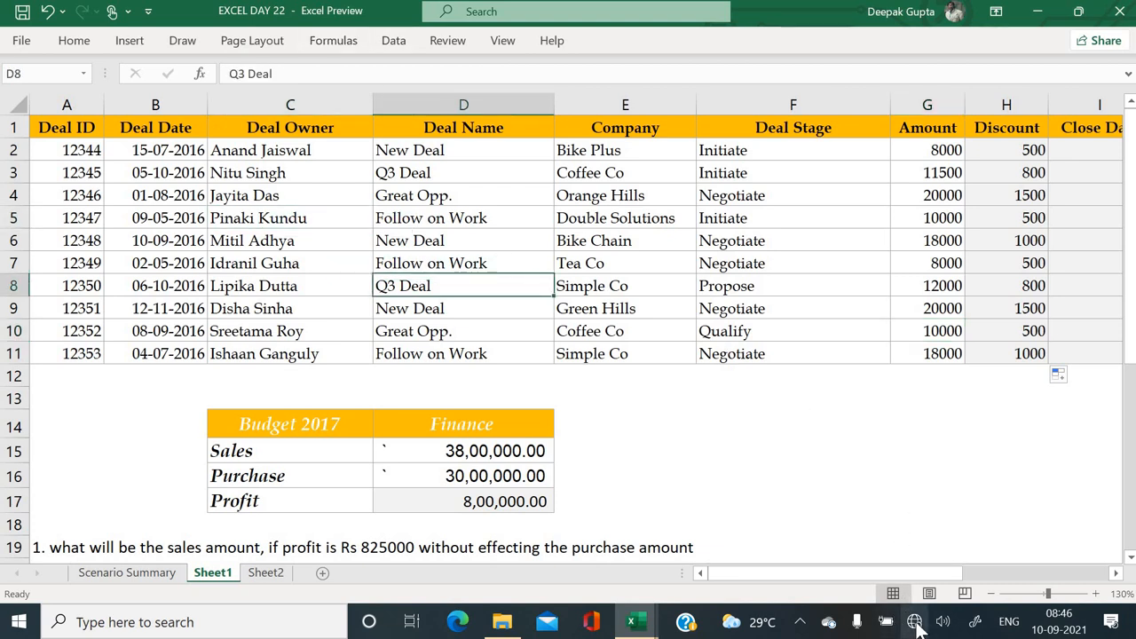
left_click(653, 415)
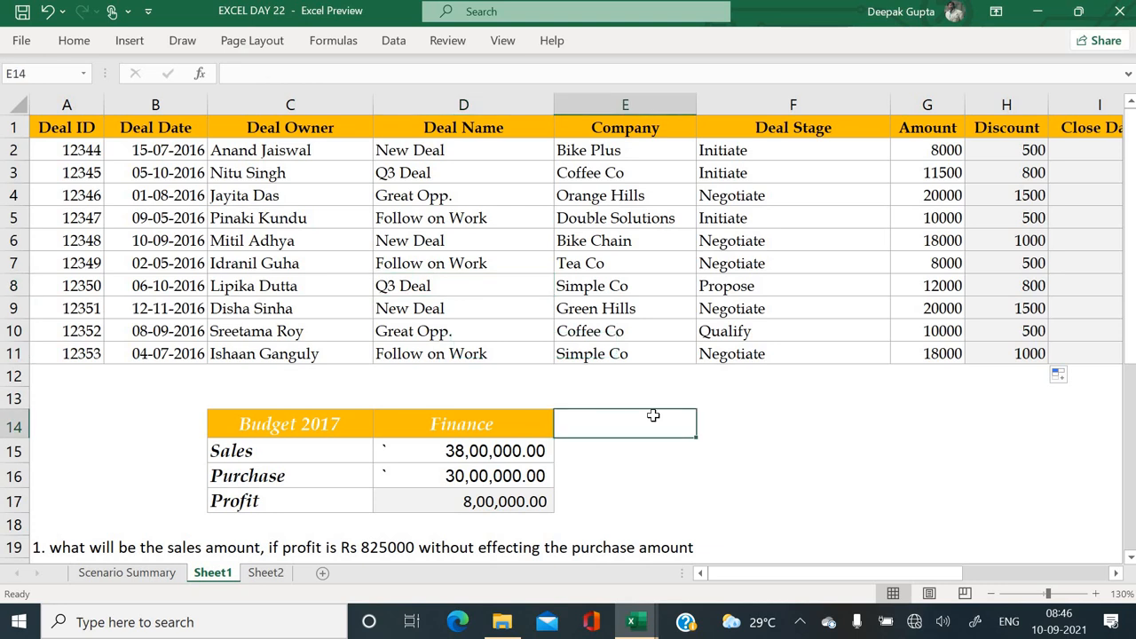
left_click(862, 350)
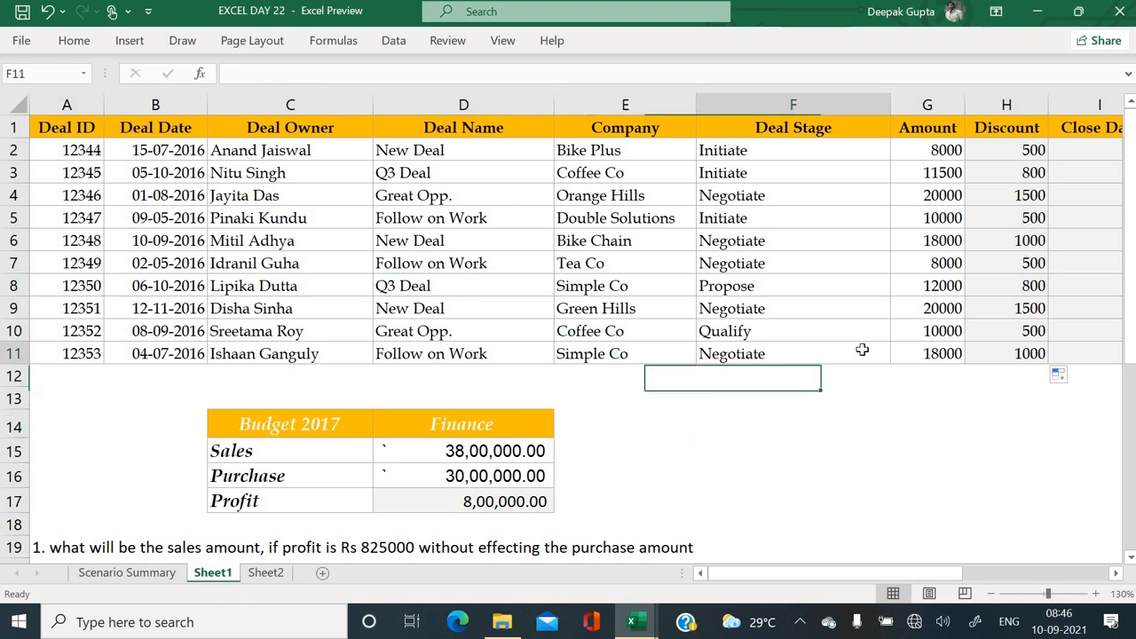
left_click(613, 244)
scroll(443, 325, "down", 3)
scroll(443, 325, "down", 2)
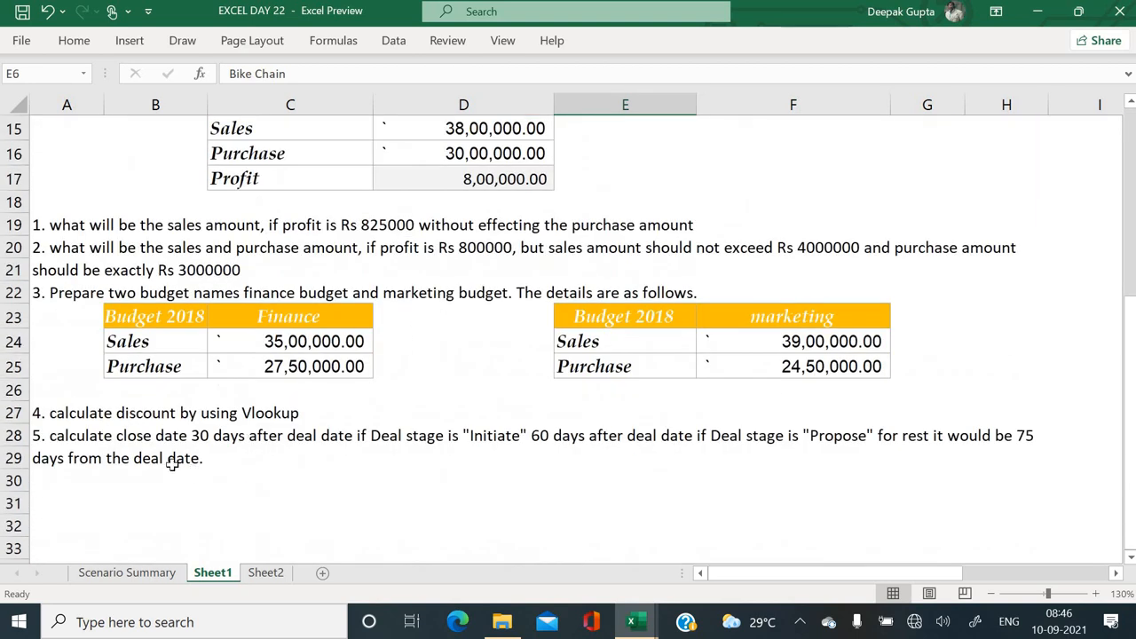
Step: Compare question 5's close date conditions for the Initiate, Propose and remaining stages with the deal table's Deal Date and Deal Stage columns
left_click(142, 438)
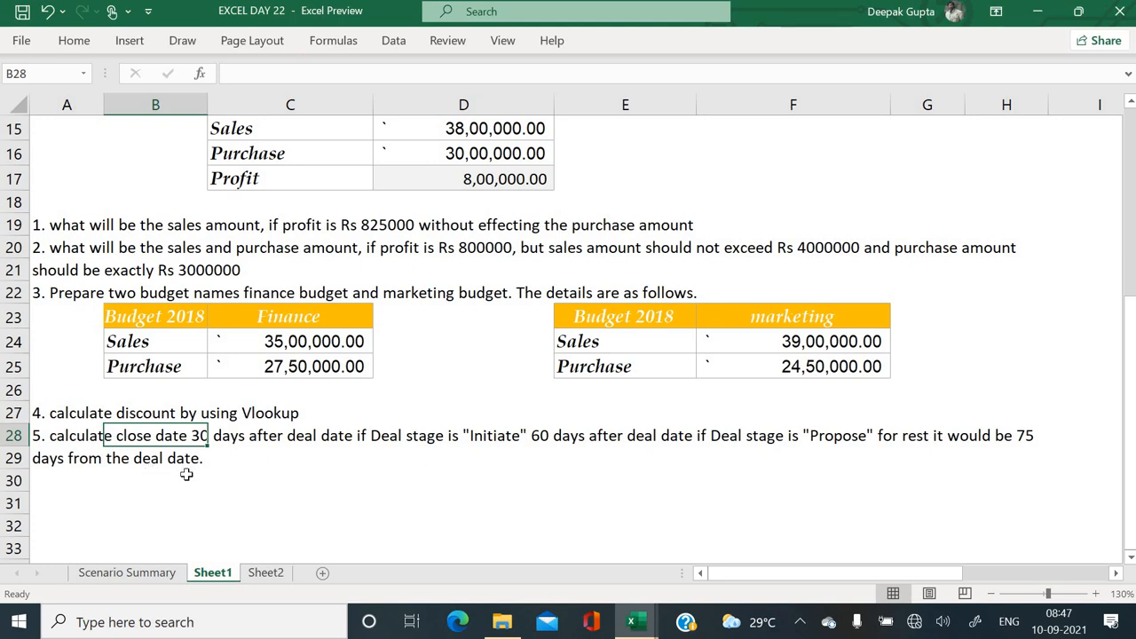
scroll(655, 415, "up", 5)
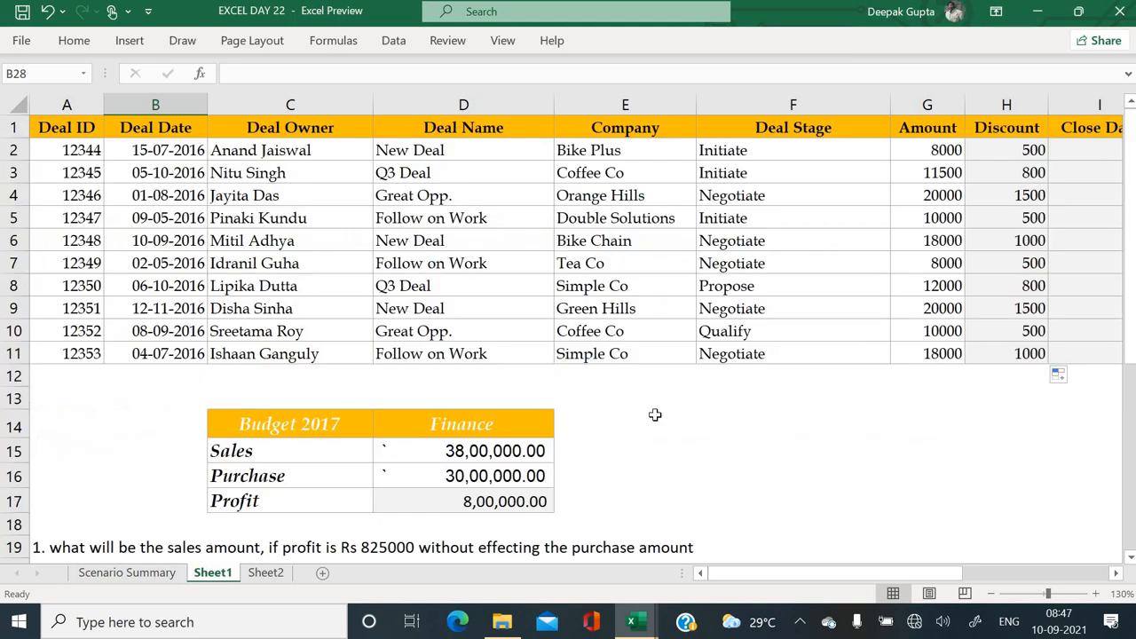
left_click(744, 149)
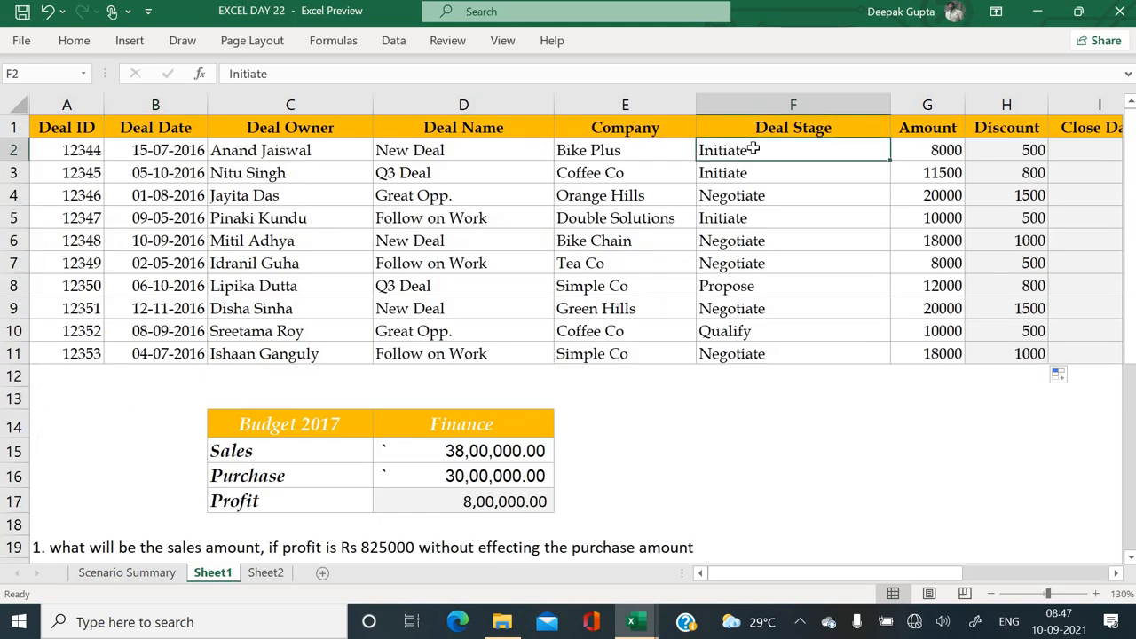
scroll(568, 360, "down", 6)
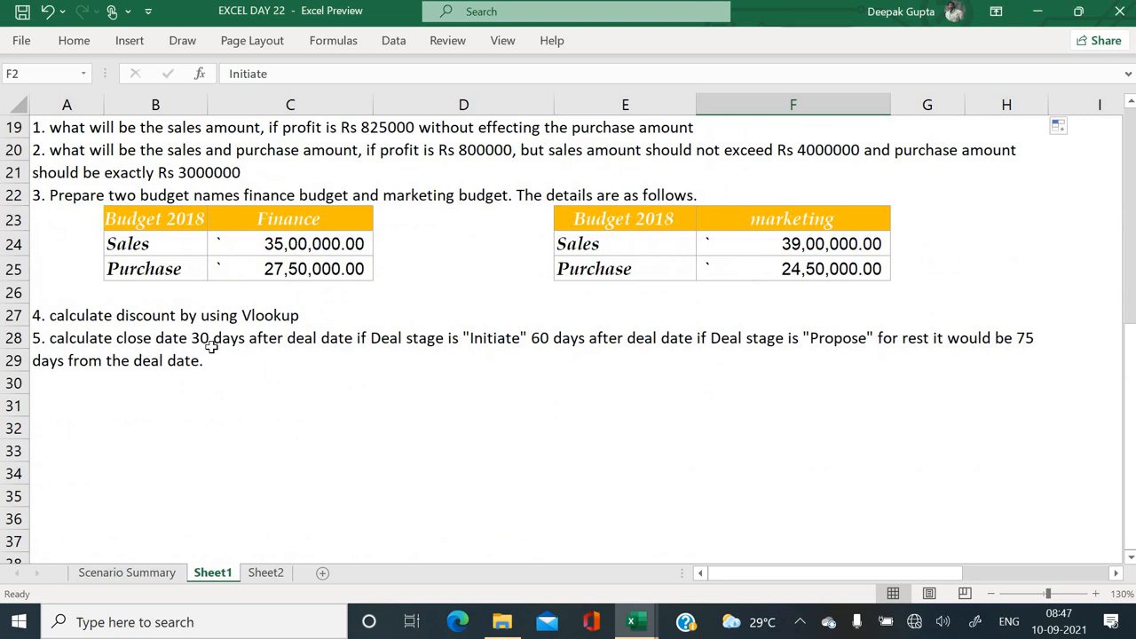
scroll(206, 350, "up", 6)
left_click(139, 153)
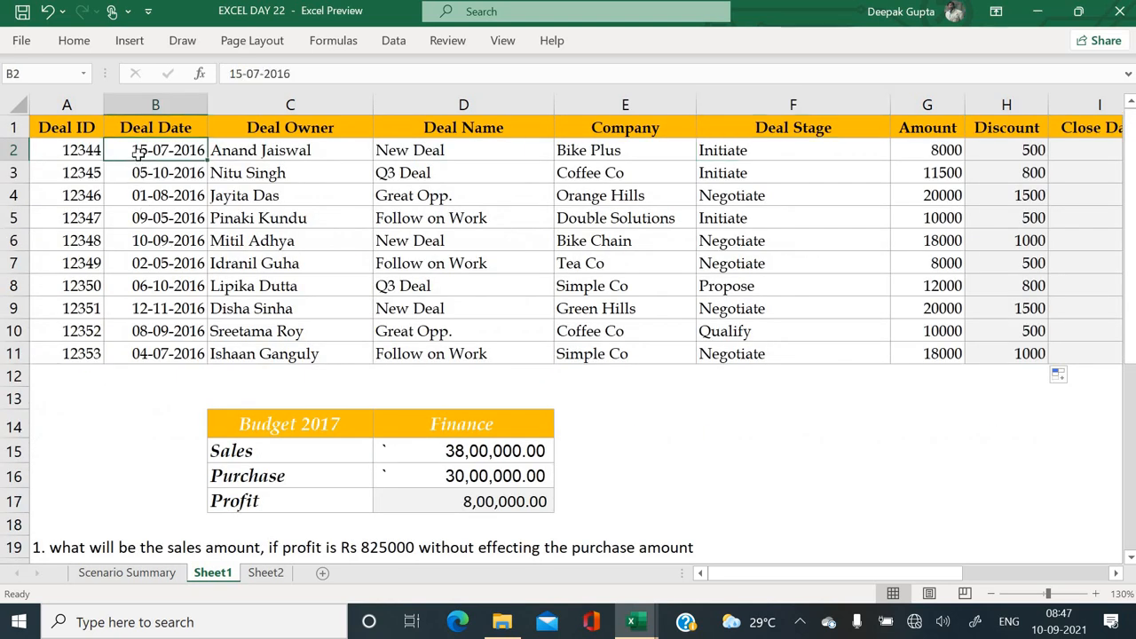
left_click(708, 153)
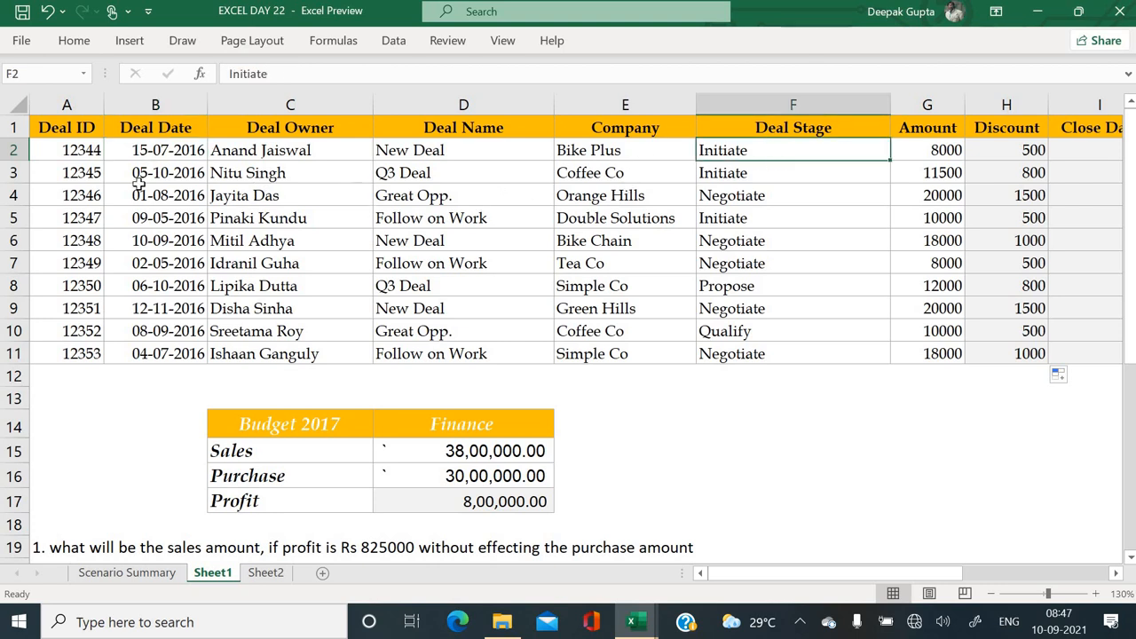
scroll(238, 308, "down", 4)
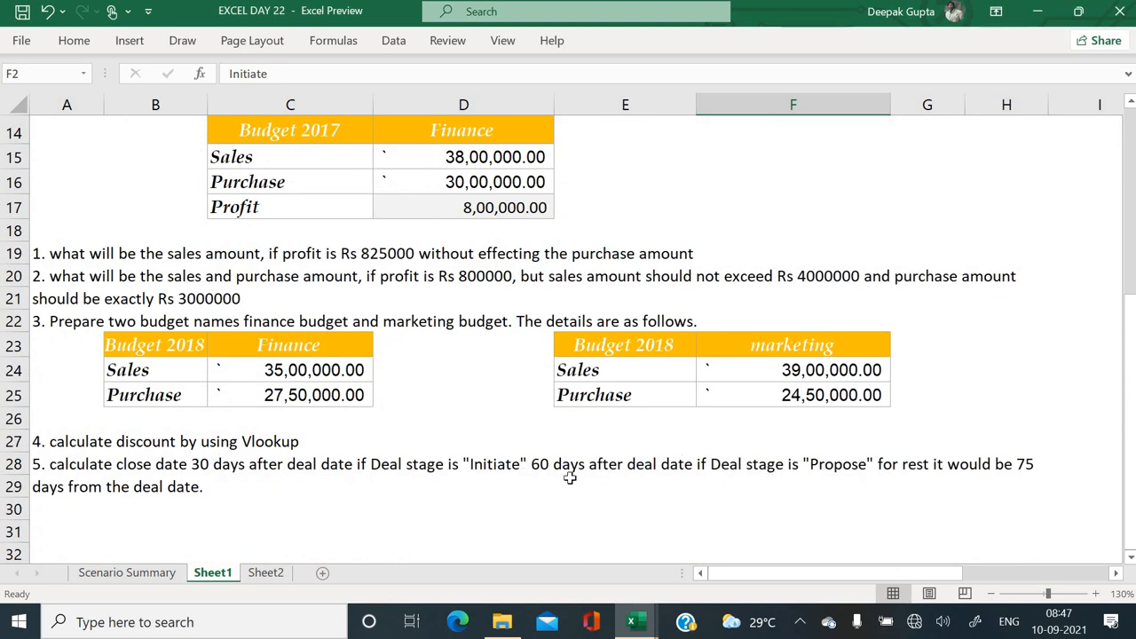
scroll(570, 477, "up", 5)
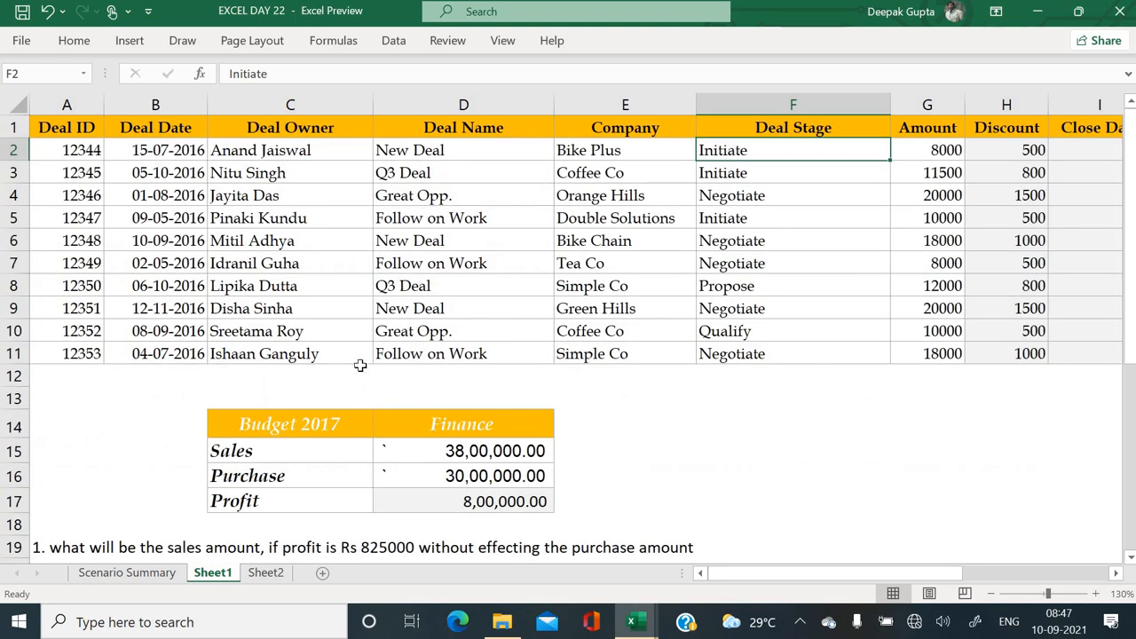
scroll(360, 364, "down", 4)
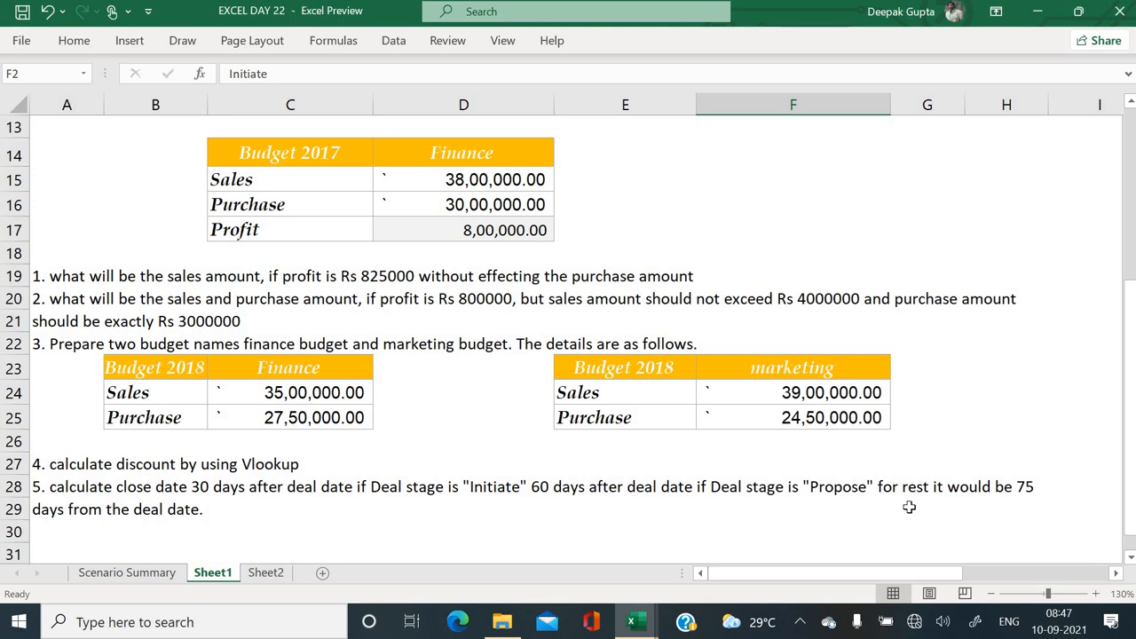
scroll(680, 384, "up", 4)
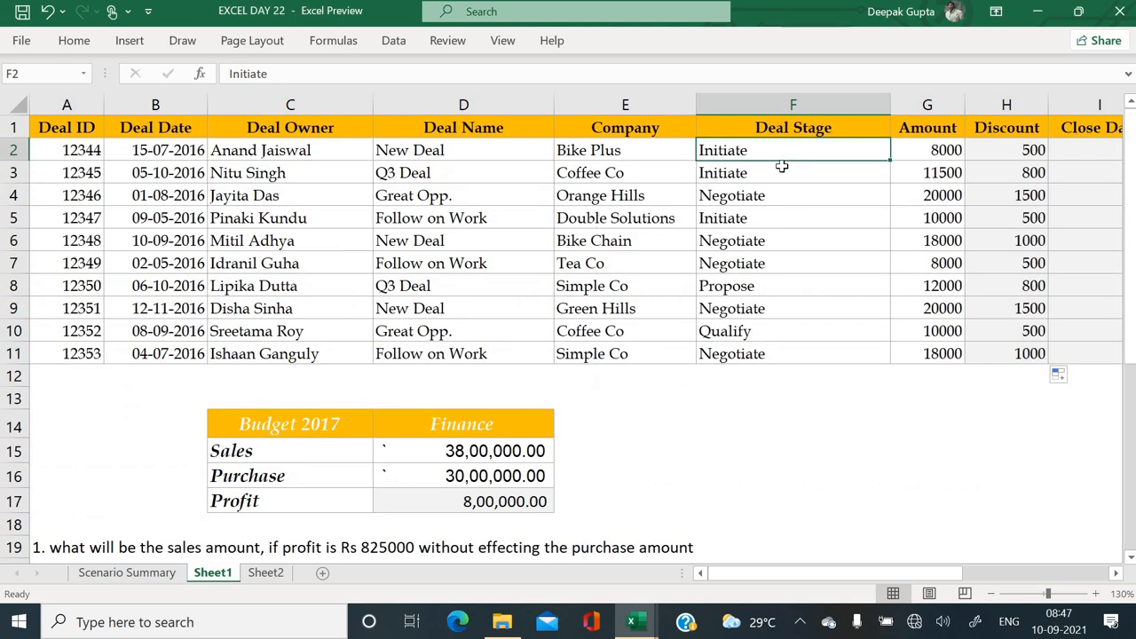
Step: Locate the Close Date column's first cell I2 and review the deal table rows that need a close date
left_click(1069, 146)
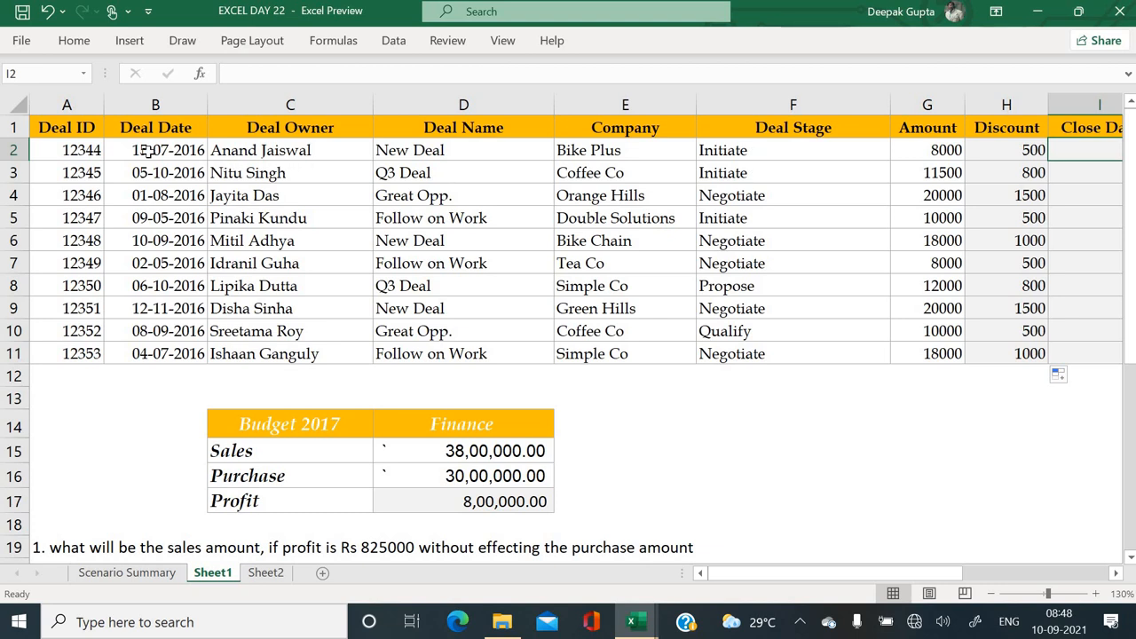
left_click(970, 279)
scroll(628, 376, "down", 4)
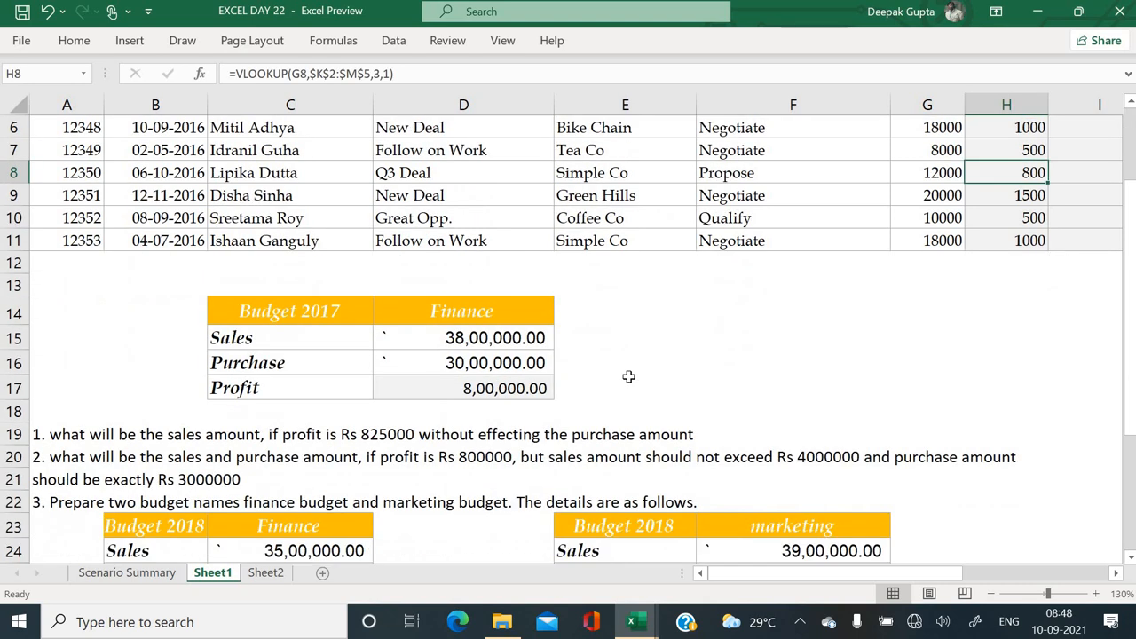
scroll(628, 376, "up", 4)
left_click(777, 369)
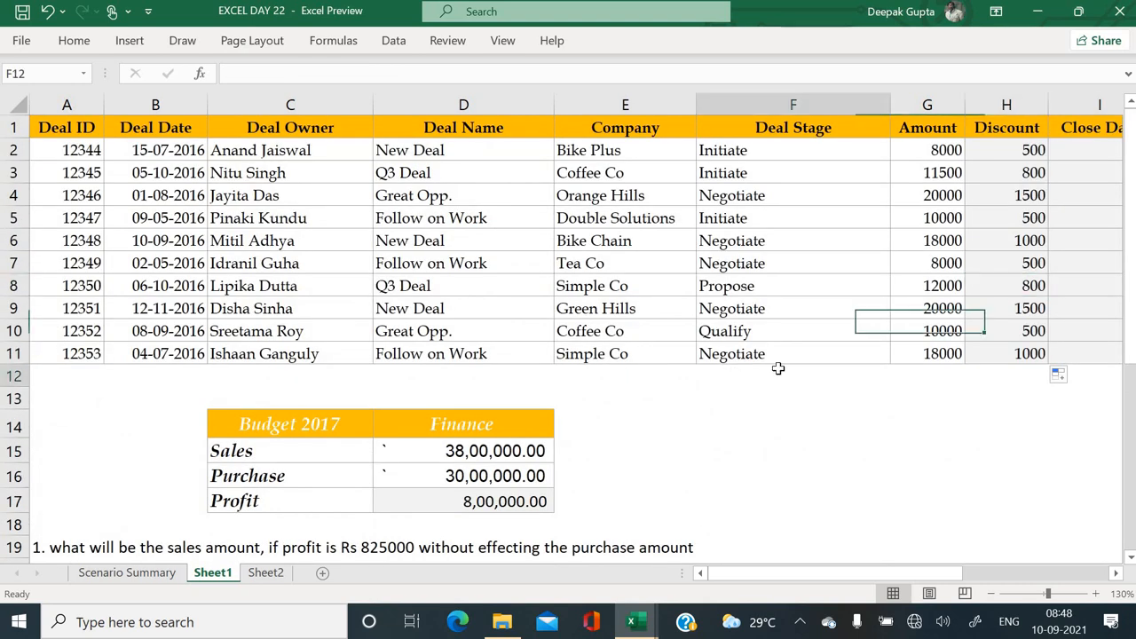
left_click(595, 331)
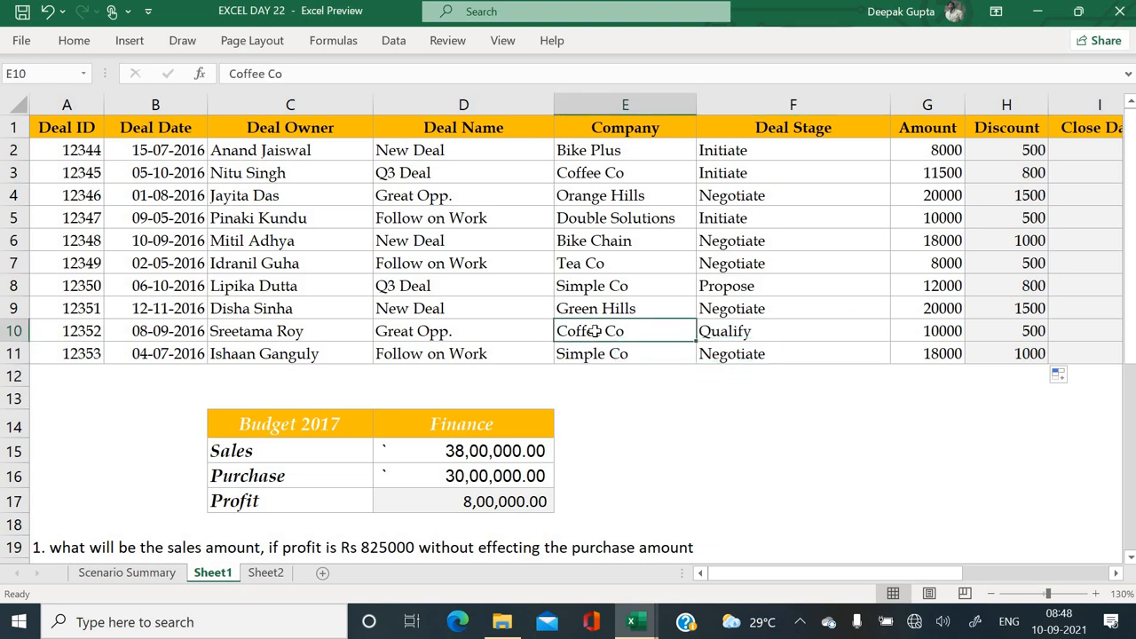